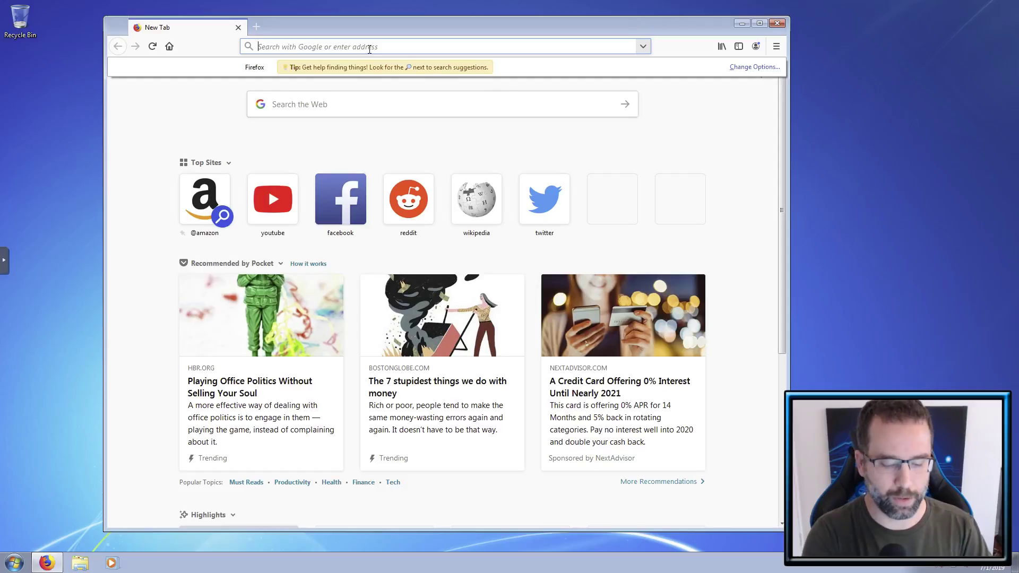
# - Search Google for 'ghidra' and open the official ghidra-sre.org site in a new tab
pyautogui.write('ghidra')
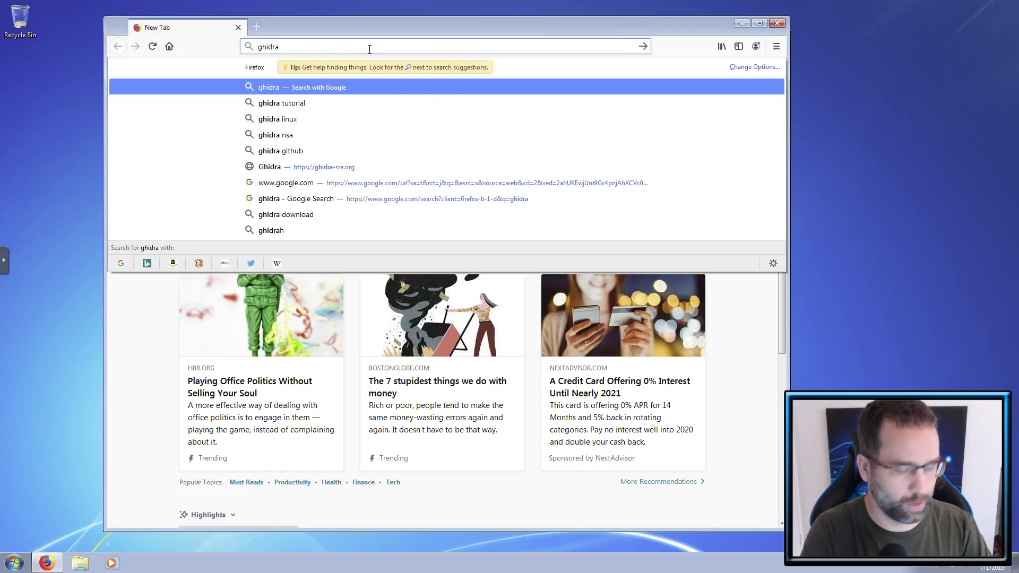
pyautogui.press('Return')
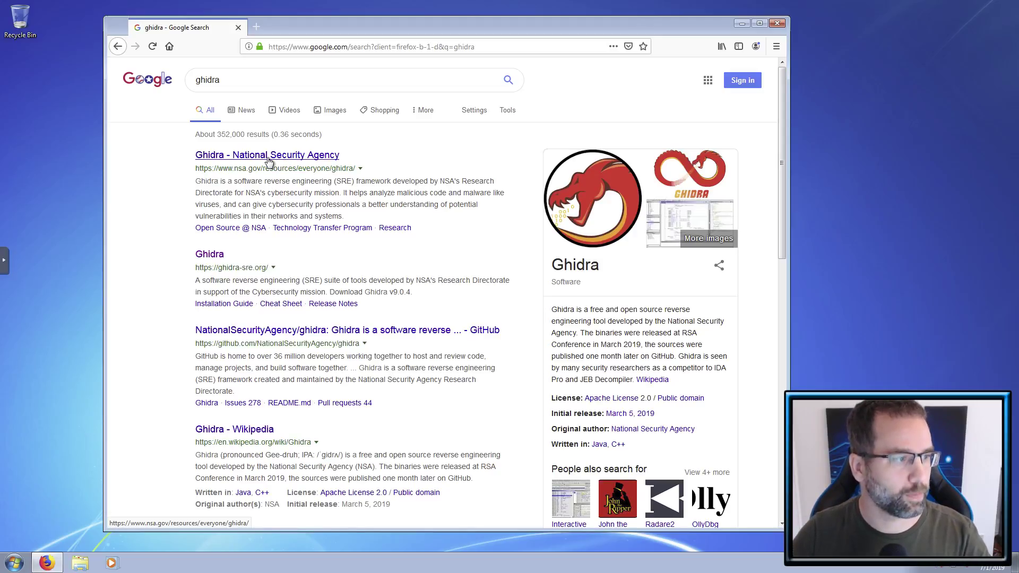
pyautogui.middleClick(221, 260)
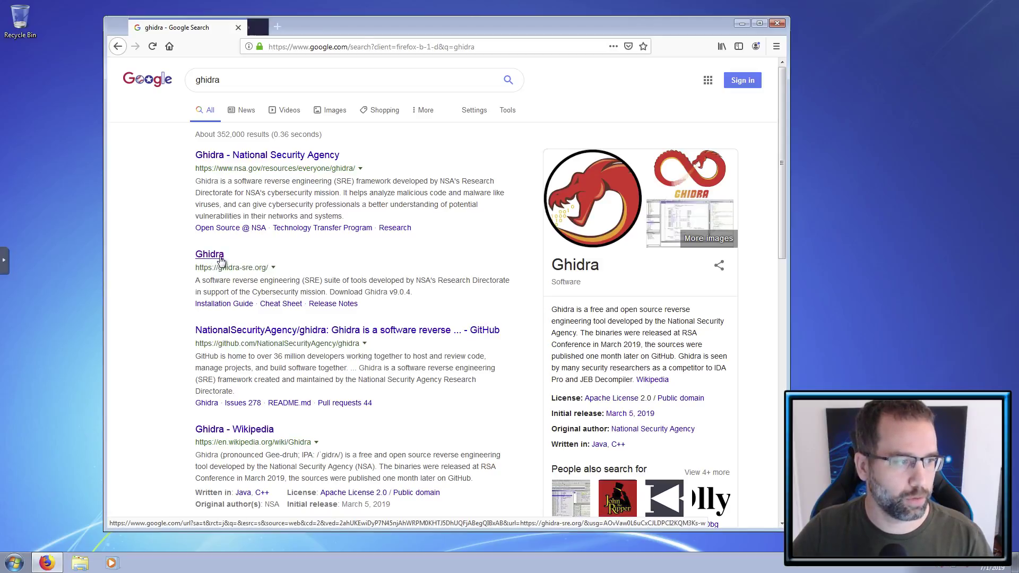
pyautogui.click(295, 31)
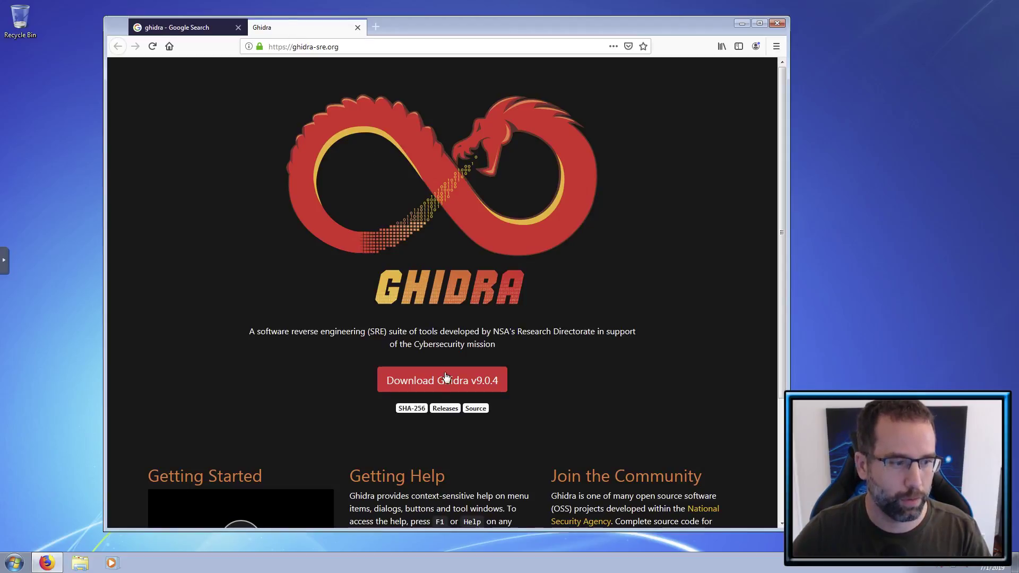
# - Save the Ghidra v9.0.4 zip and show its Downloads folder from Firefox's downloads list
pyautogui.click(447, 380)
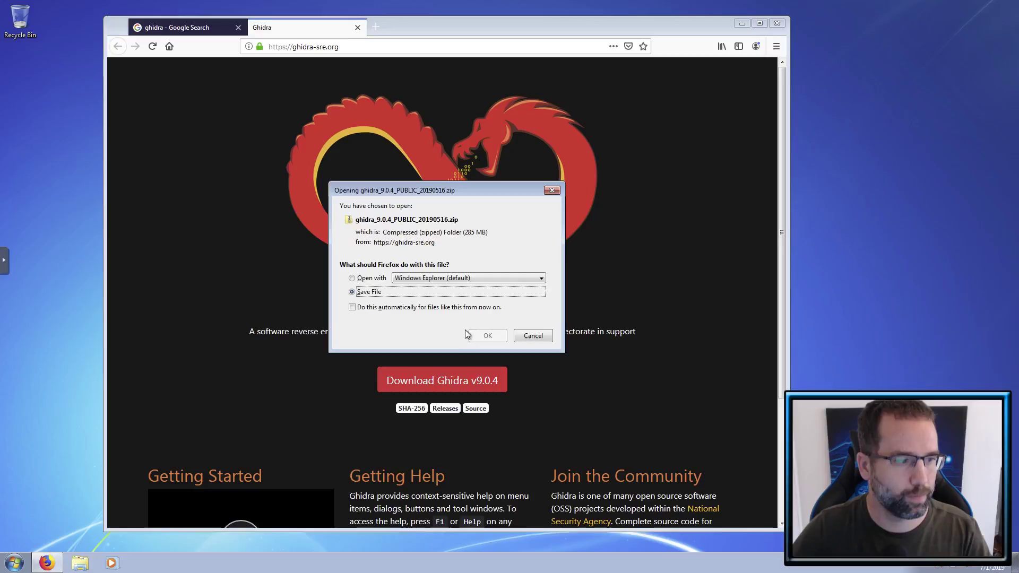
pyautogui.click(485, 337)
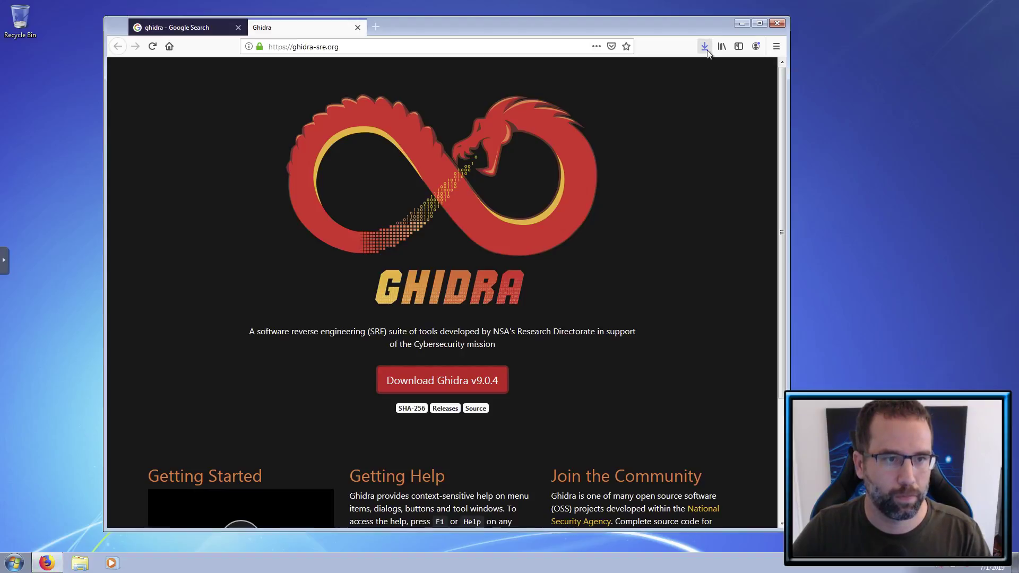
pyautogui.click(706, 50)
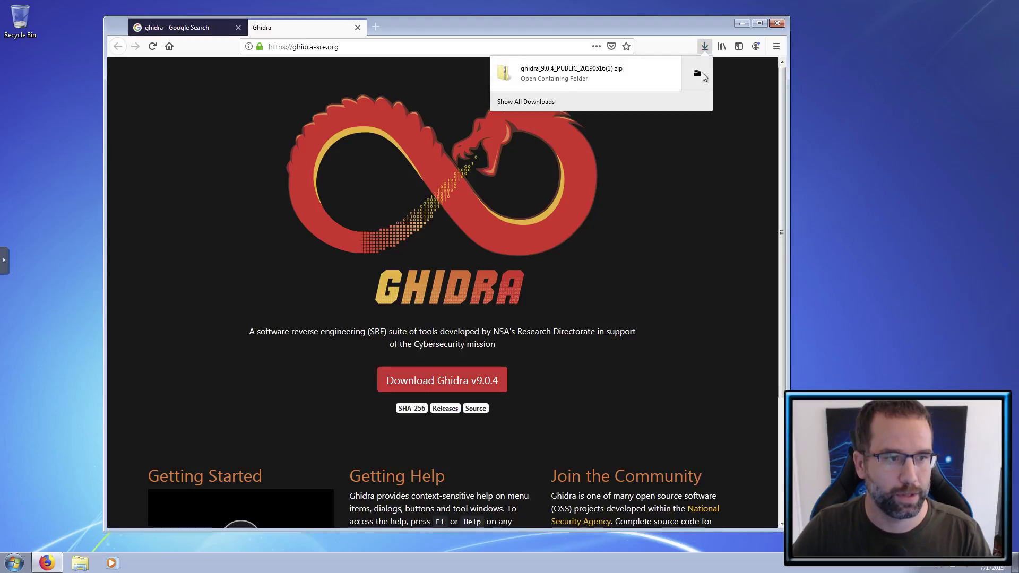
pyautogui.click(699, 74)
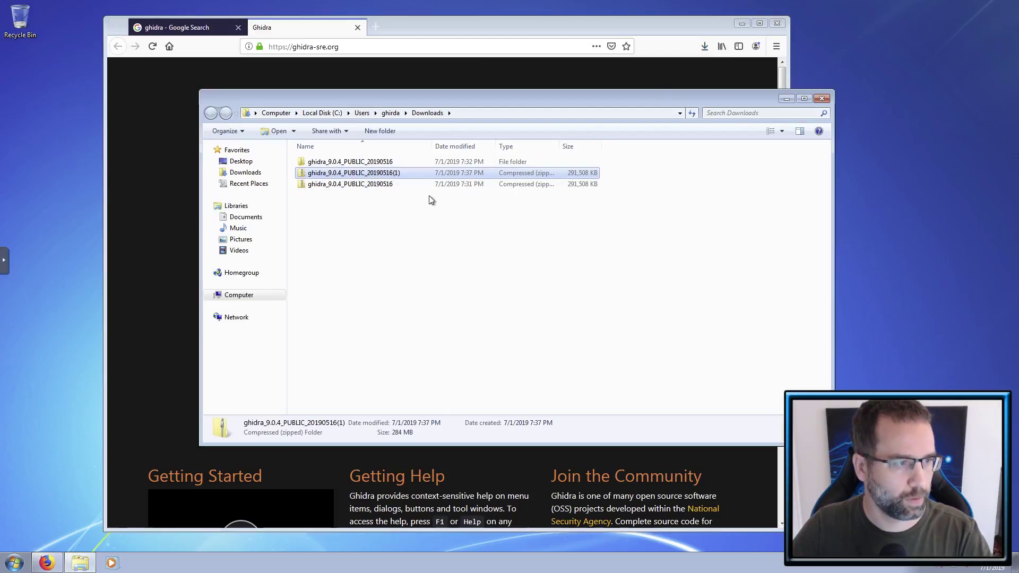
# - Delete the older 20190516 zip copy and its older extracted folder
pyautogui.click(387, 184)
pyautogui.press('Delete')
pyautogui.press('Return')
pyautogui.click(389, 165)
pyautogui.press('Delete')
pyautogui.press('Return')
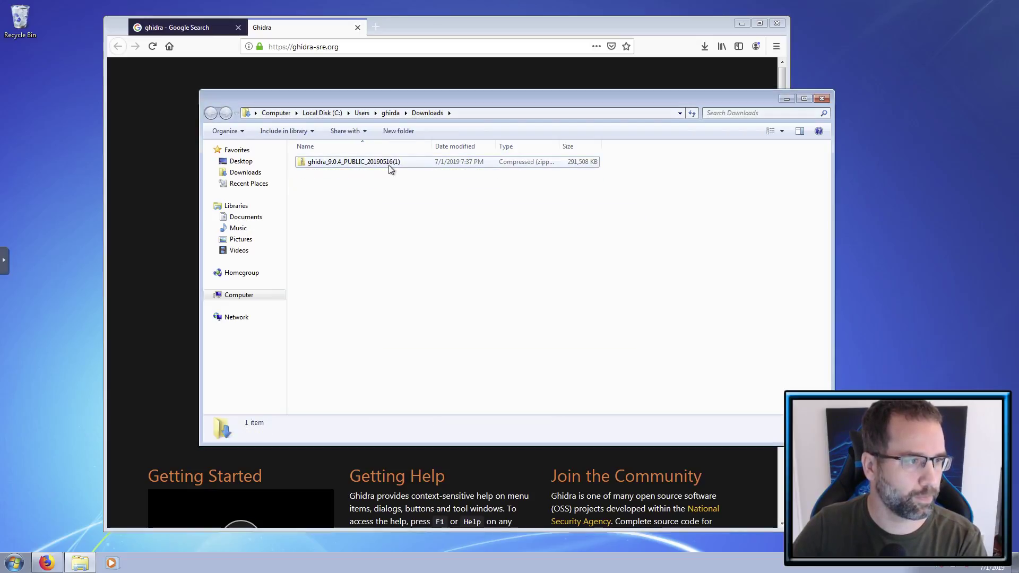
# - Extract All from the remaining ghidra_9.0.4 zip, then browse the computer's drives in a new window
pyautogui.click(384, 166)
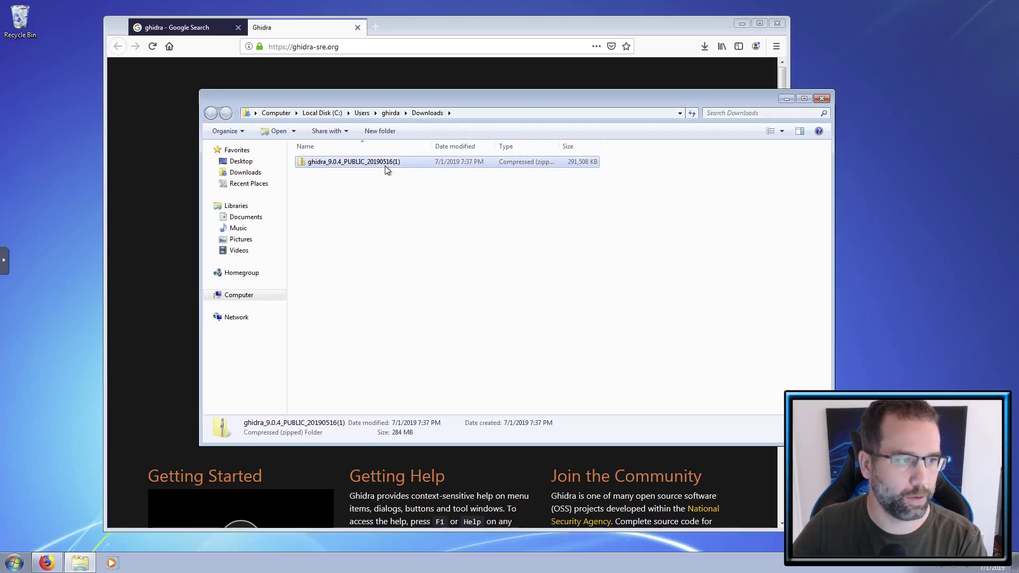
pyautogui.rightClick(386, 169)
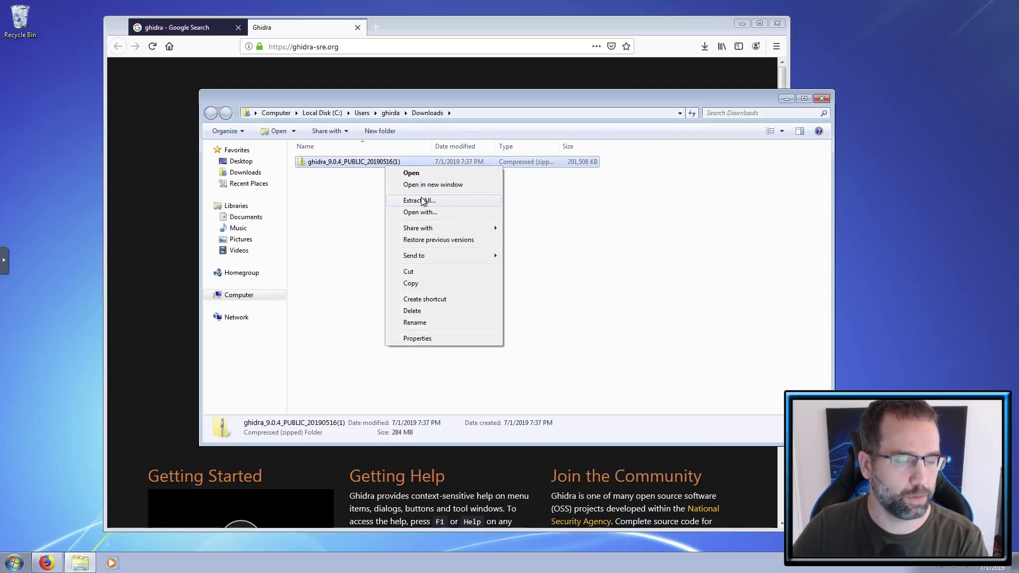
pyautogui.click(422, 201)
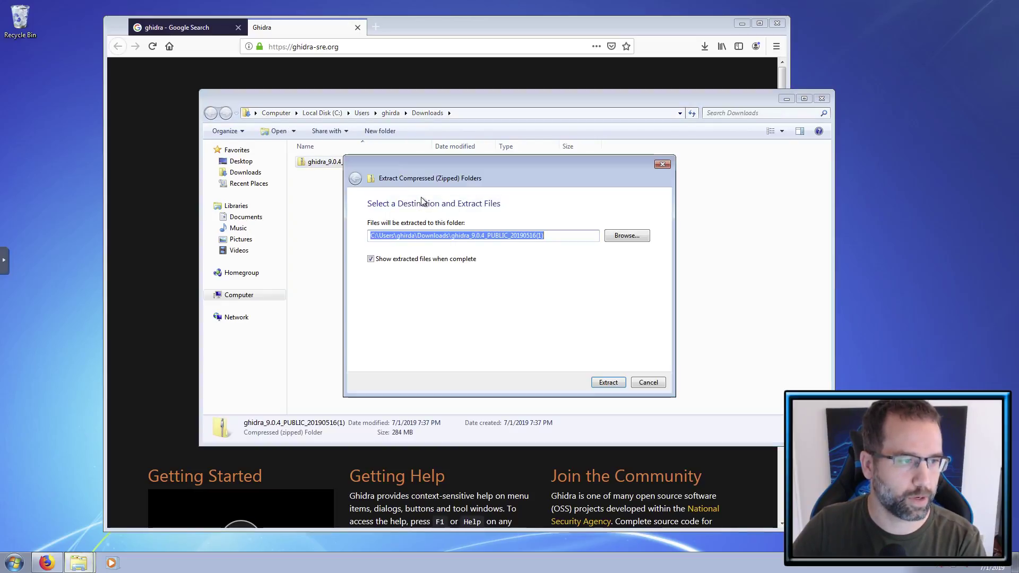
pyautogui.click(616, 383)
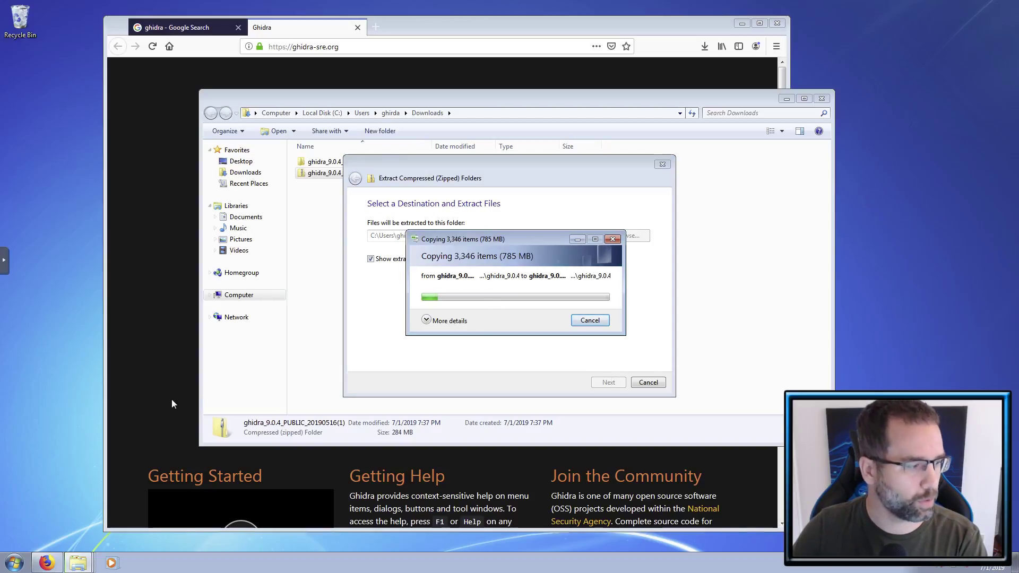
pyautogui.click(10, 564)
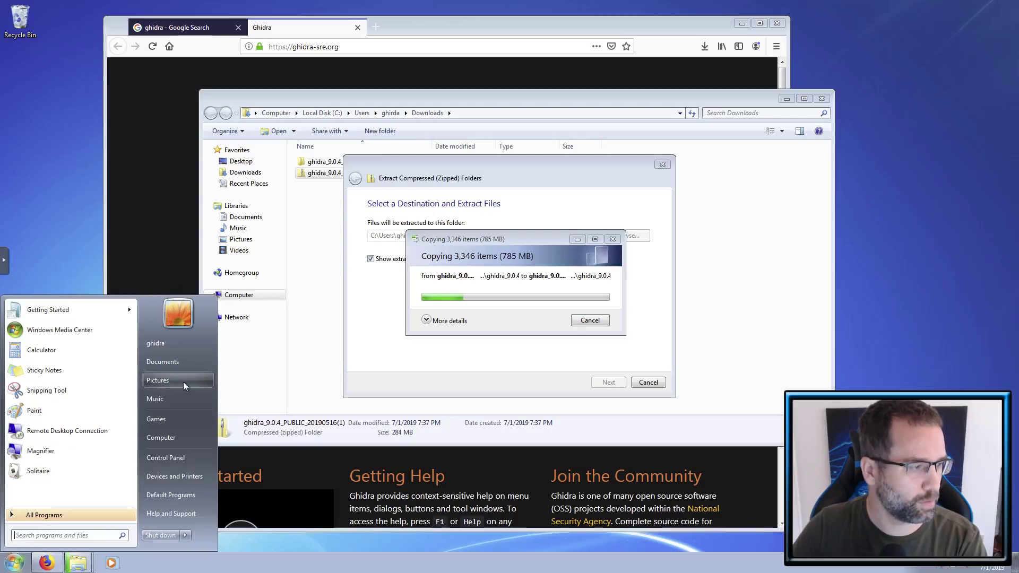
pyautogui.click(177, 435)
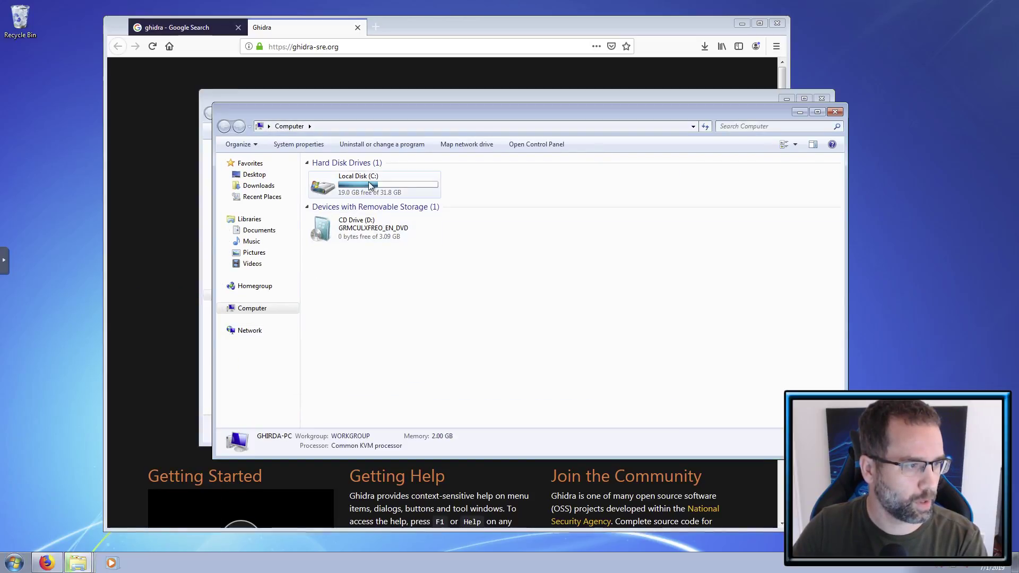
# - Browse to Local Disk (C:) > Users > ghirda > Downloads
pyautogui.doubleClick(369, 183)
pyautogui.doubleClick(342, 208)
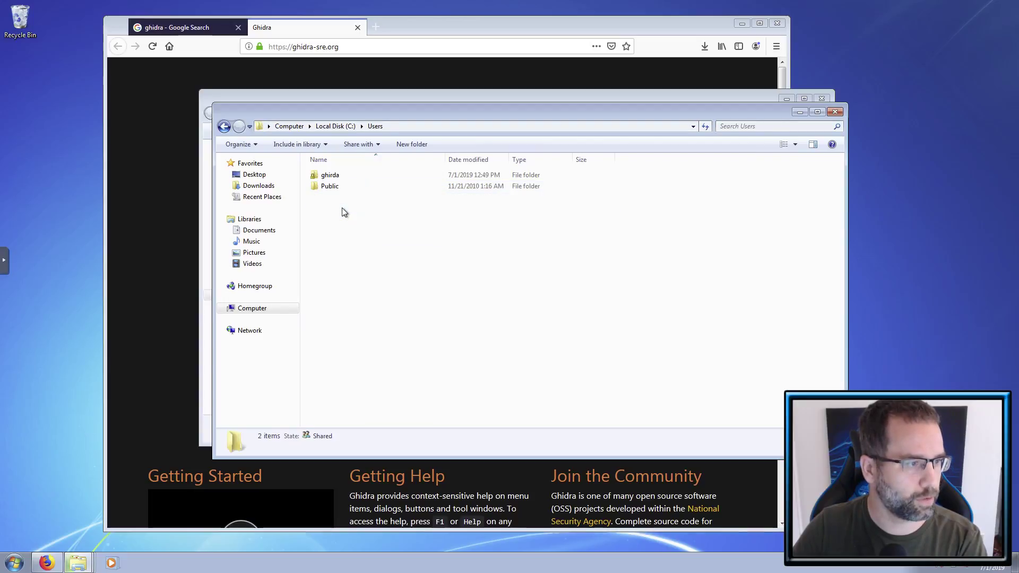
pyautogui.doubleClick(346, 178)
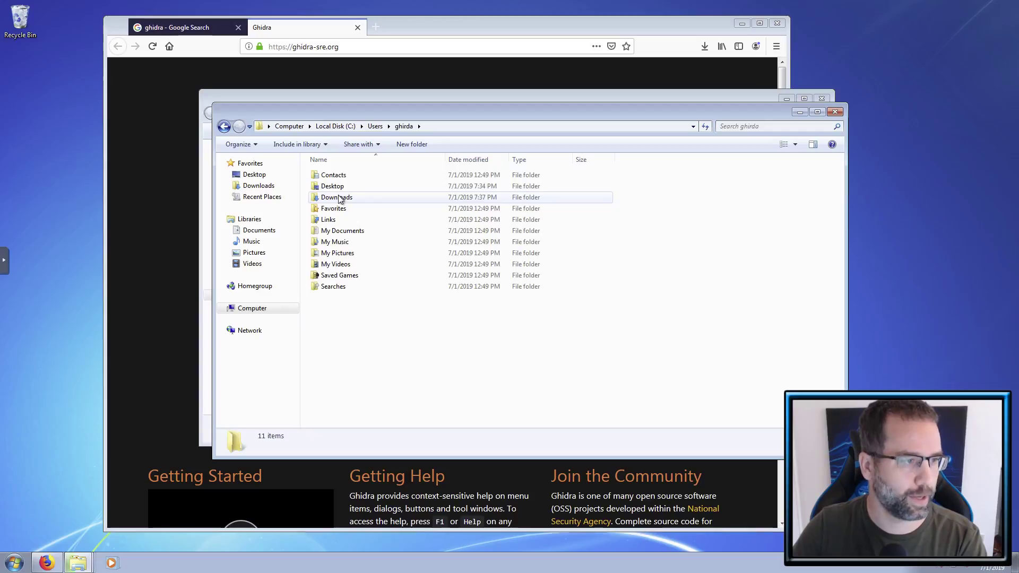
pyautogui.doubleClick(339, 198)
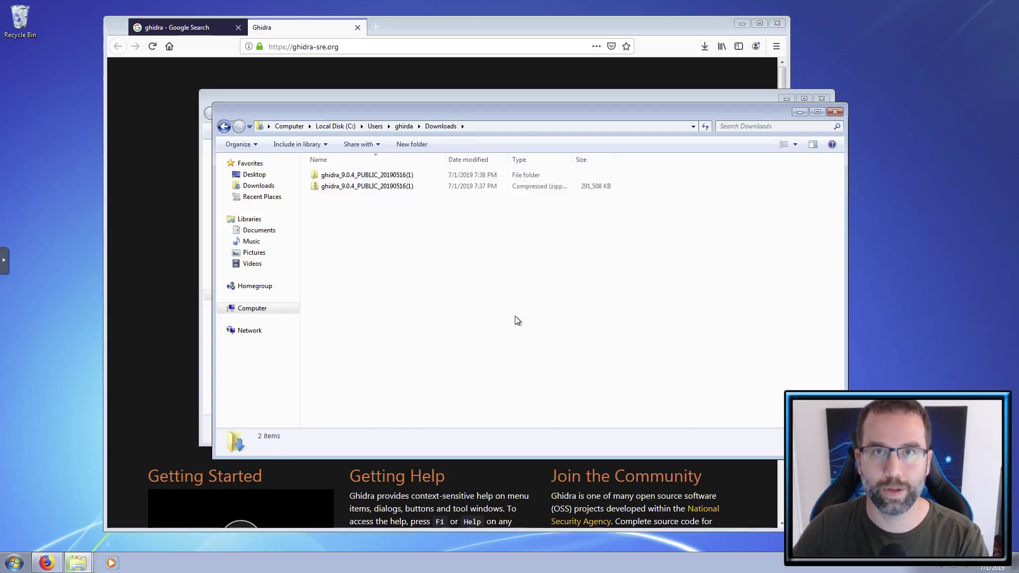
# - Select the extracted ghidra_9.0.4 folder, close the extra Downloads windows and minimize Firefox
pyautogui.click(837, 112)
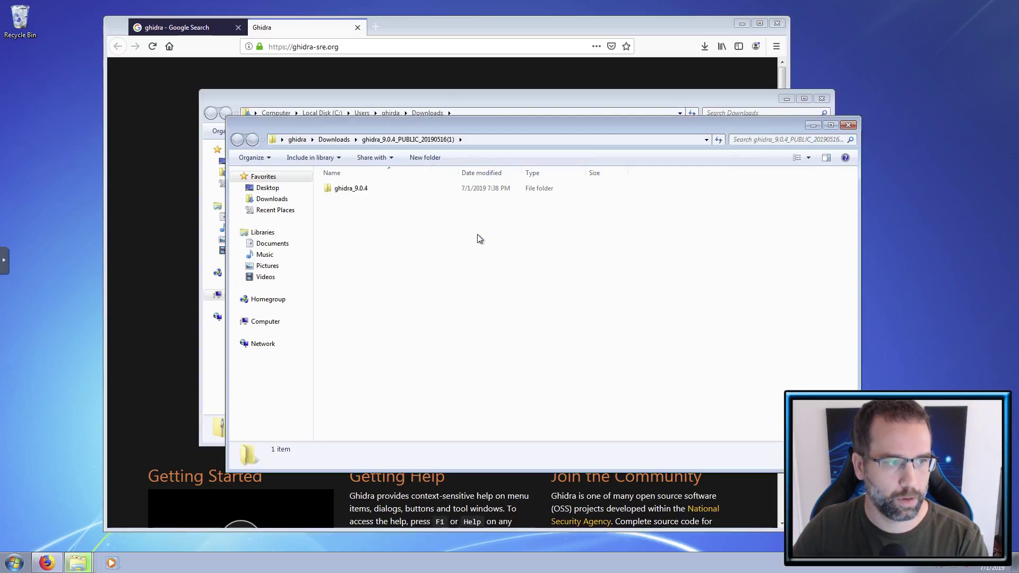
pyautogui.click(367, 189)
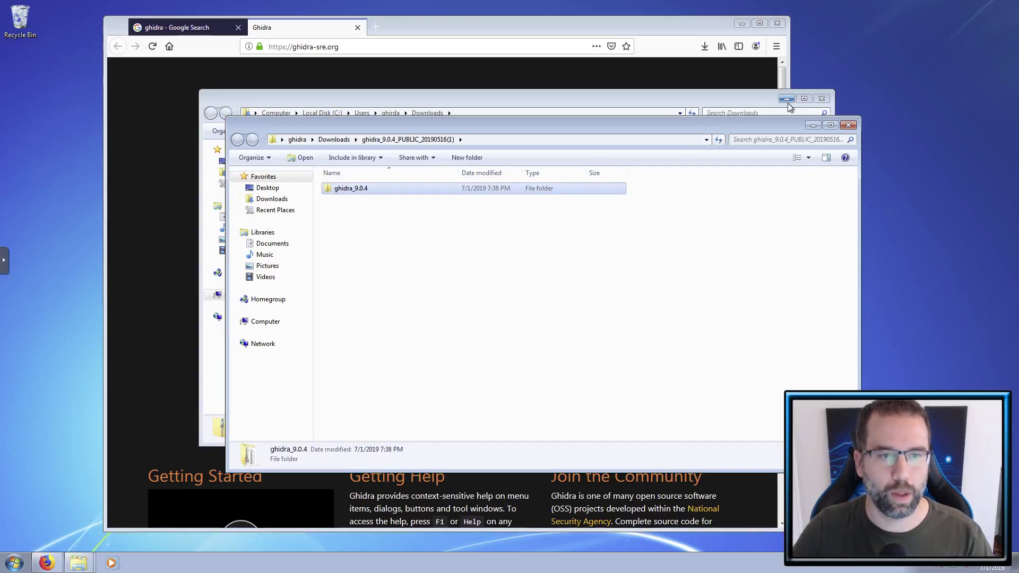
pyautogui.click(822, 100)
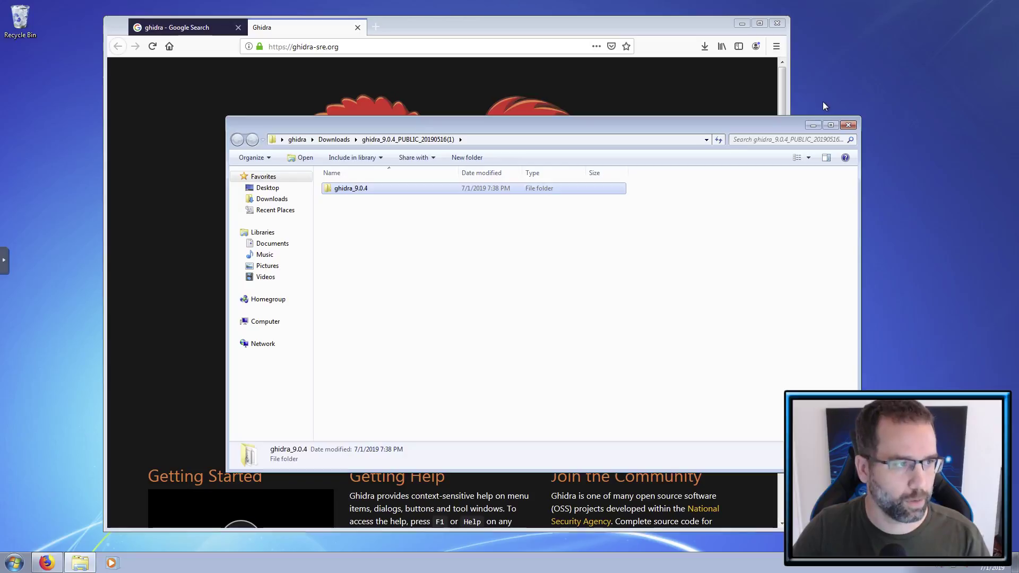
pyautogui.click(741, 24)
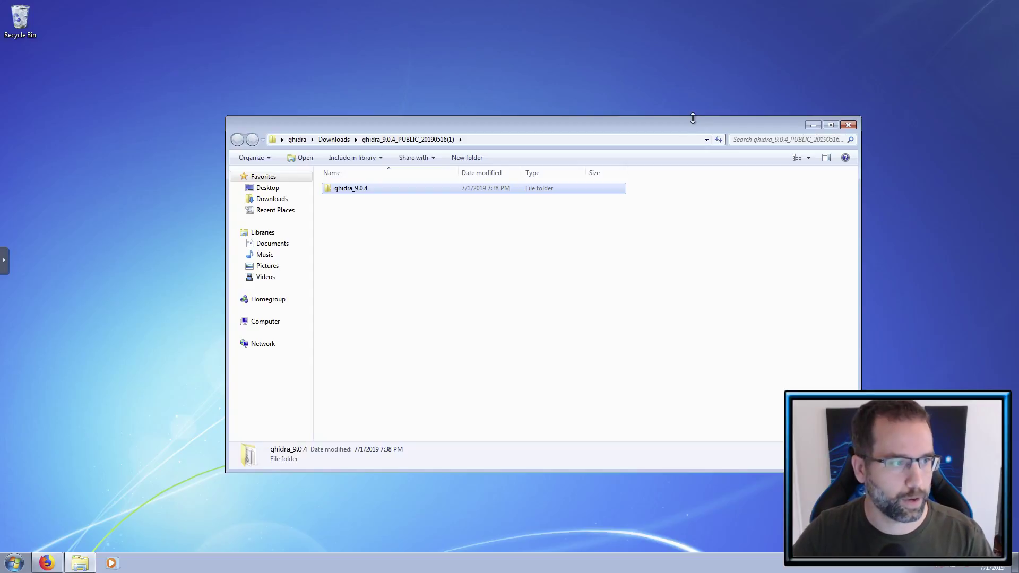
# - Move the ghidra_9.0.4 folder into C:\Program Files (x86) by cut and paste
pyautogui.rightClick(378, 190)
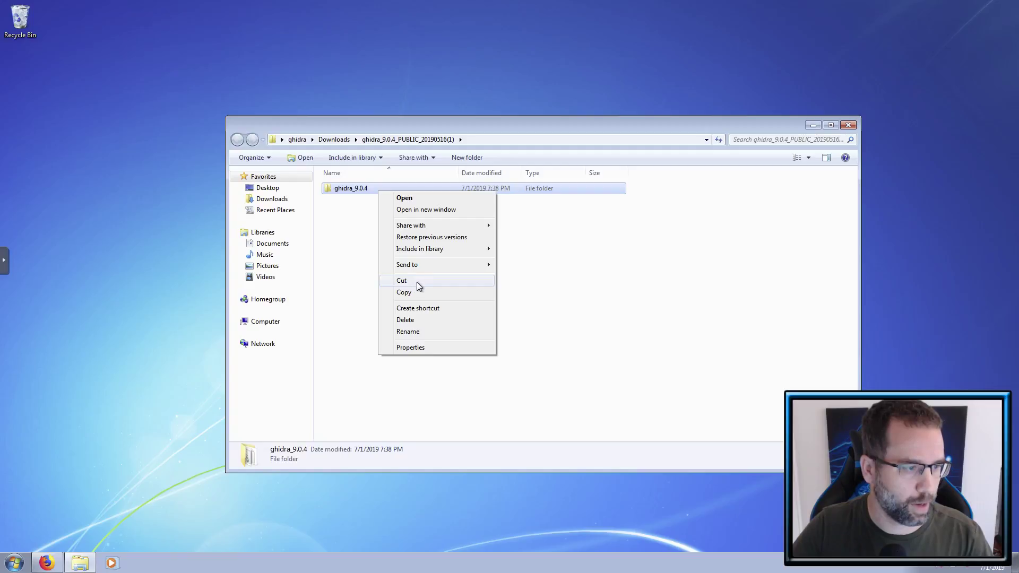
pyautogui.click(416, 281)
pyautogui.click(416, 281)
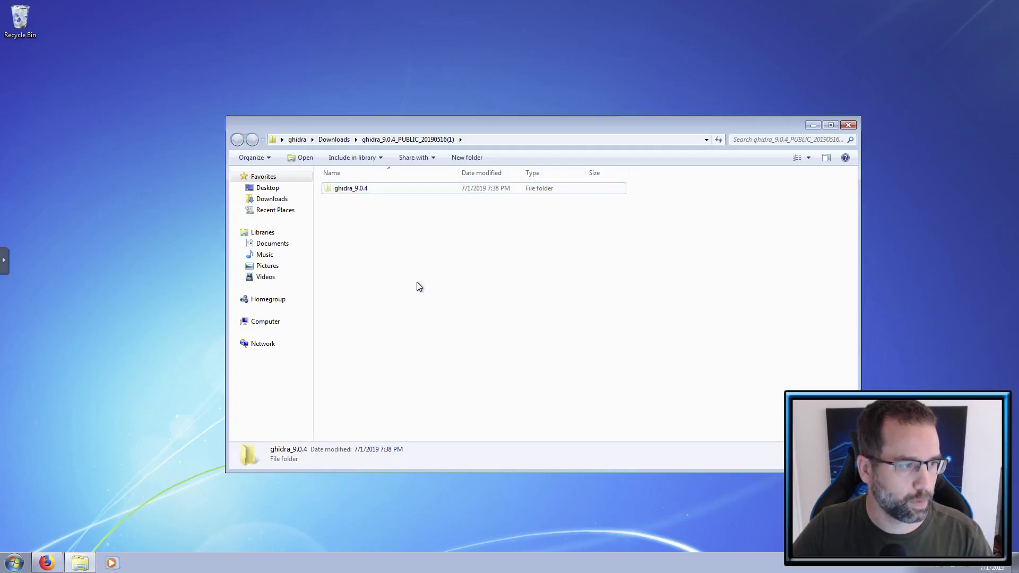
pyautogui.click(282, 321)
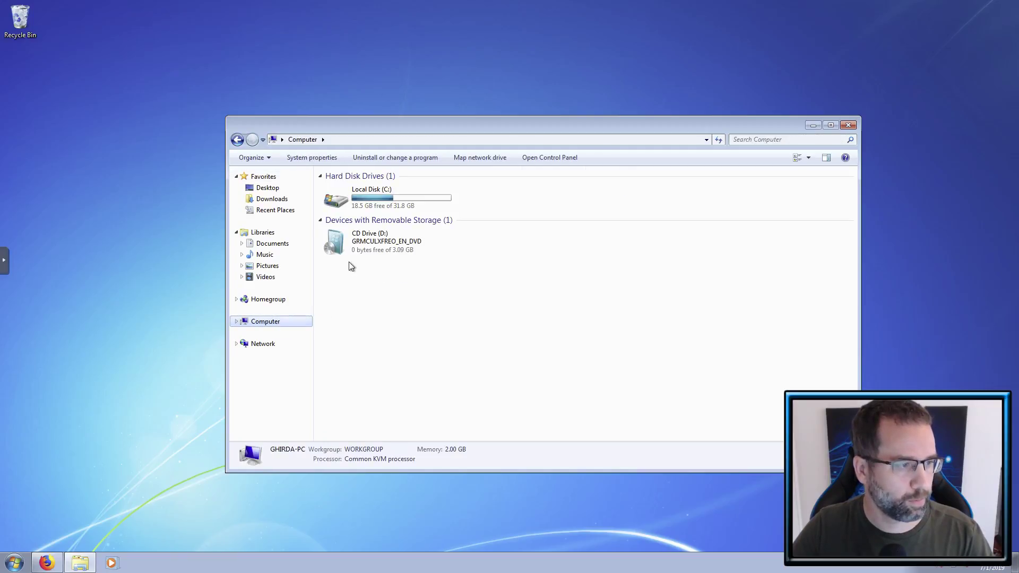
pyautogui.doubleClick(381, 206)
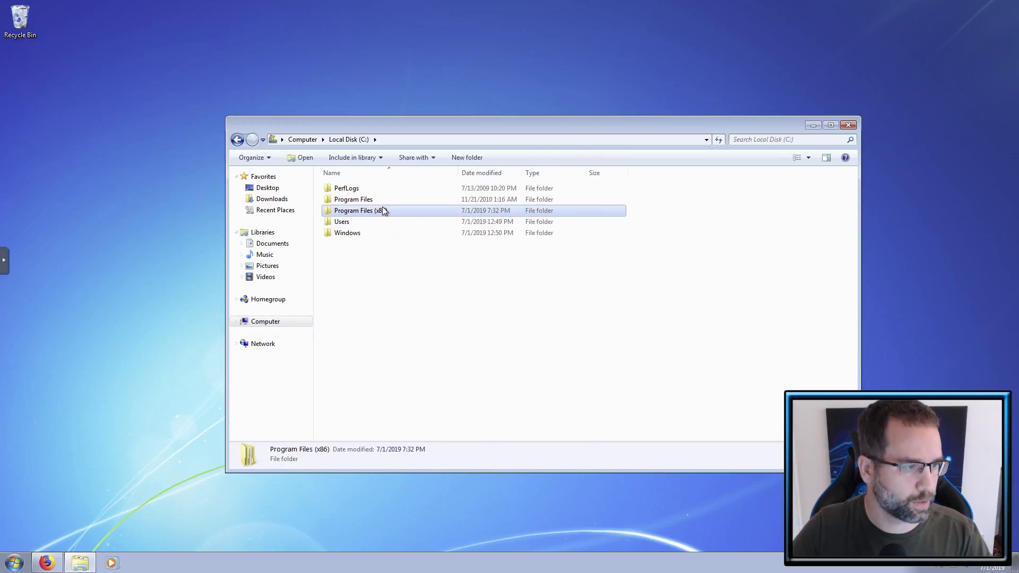
pyautogui.doubleClick(375, 212)
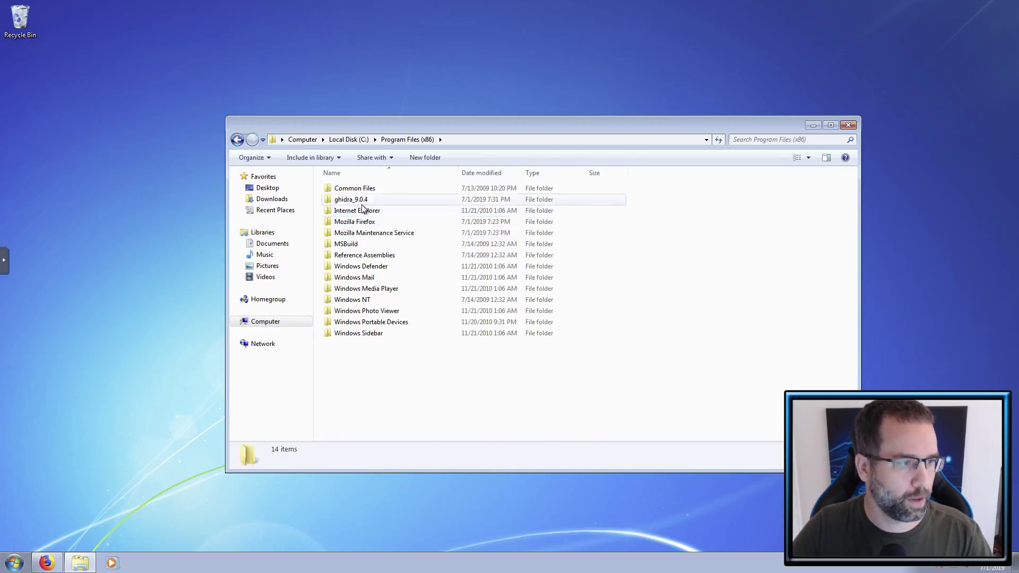
pyautogui.click(363, 202)
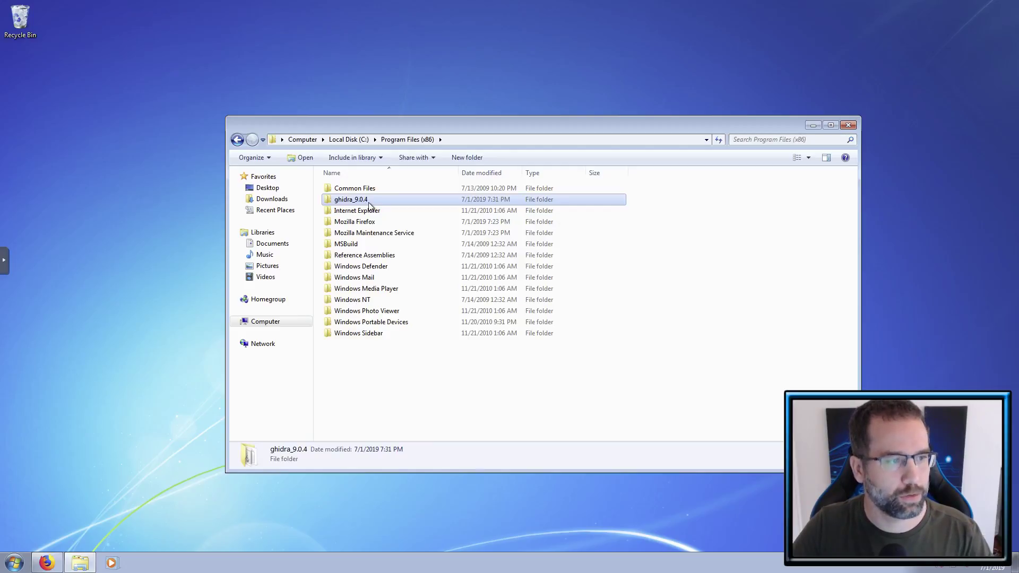
pyautogui.rightClick(383, 358)
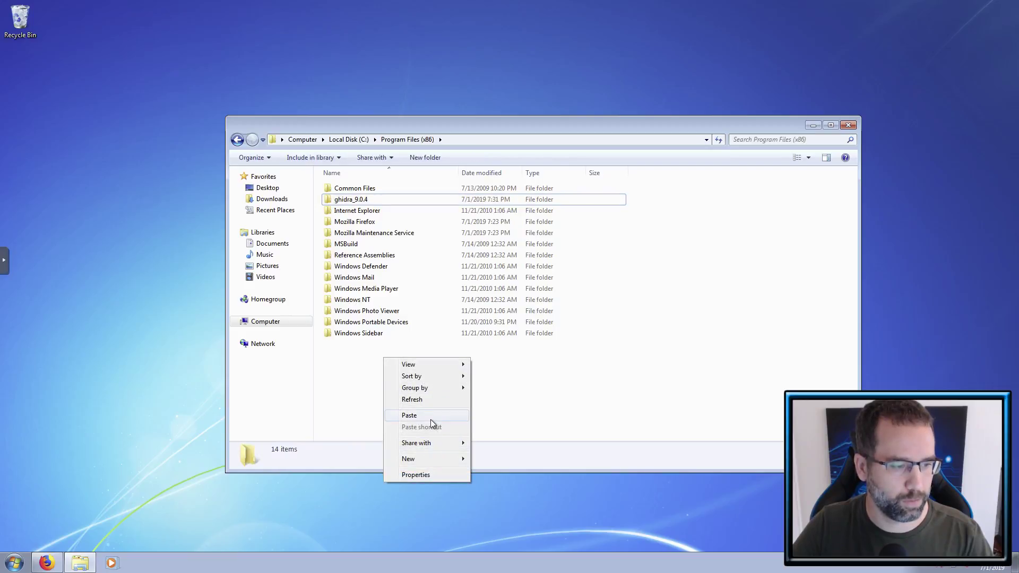
pyautogui.click(508, 408)
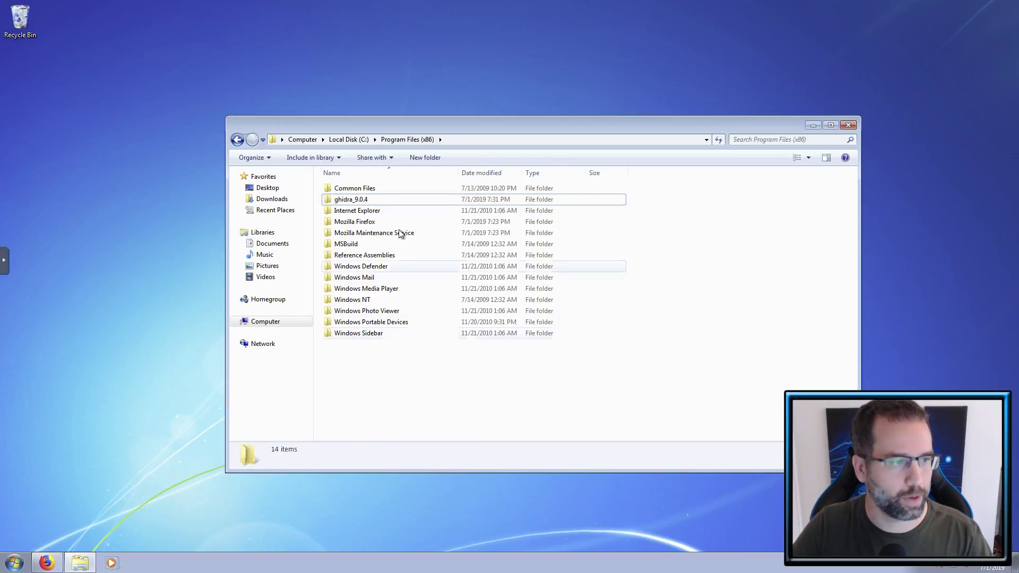
# - Open ghidra_9.0.4 and bring up the context menu for the ghidraRun batch file
pyautogui.doubleClick(374, 202)
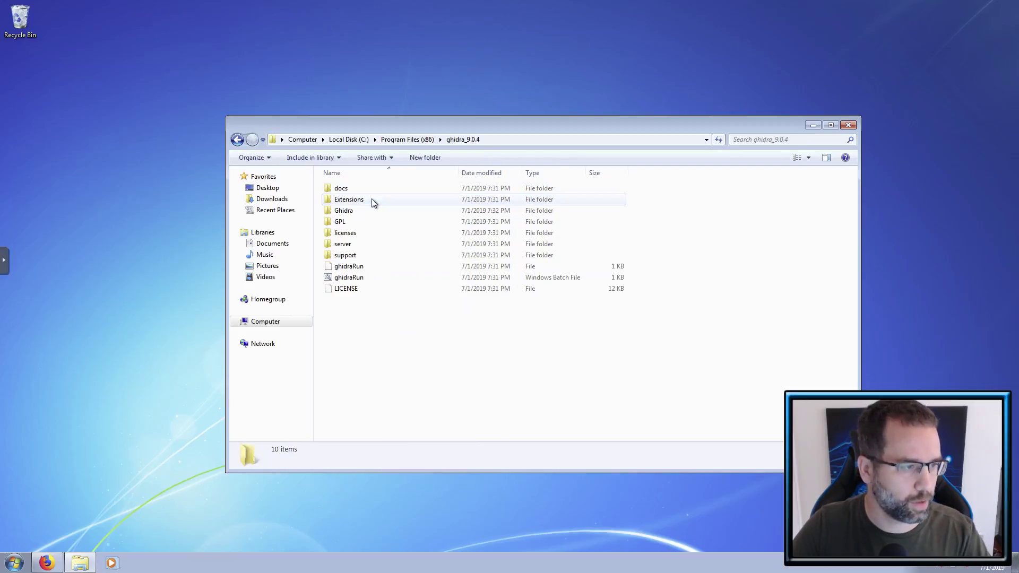
pyautogui.click(361, 279)
pyautogui.rightClick(359, 277)
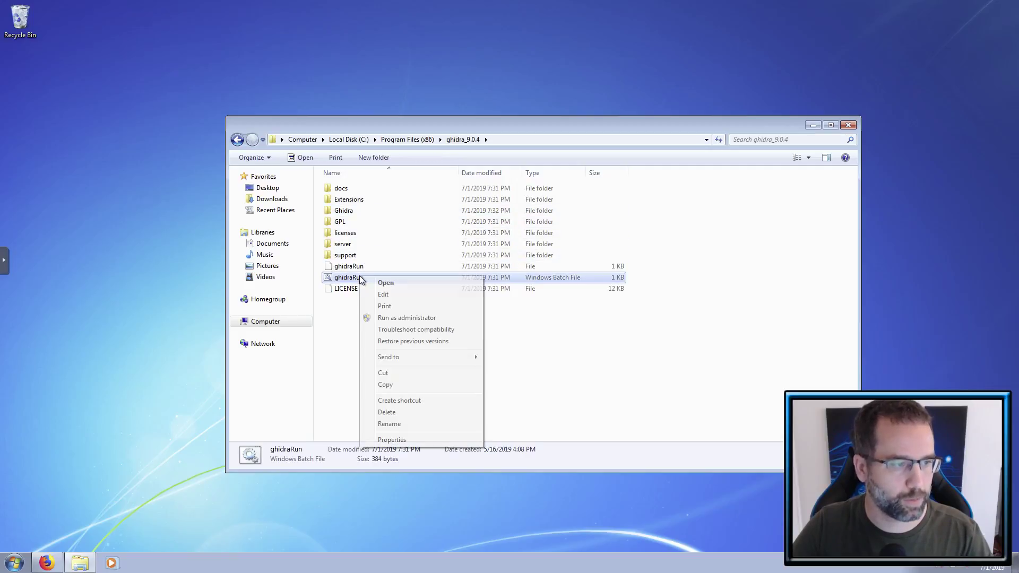
pyautogui.click(382, 295)
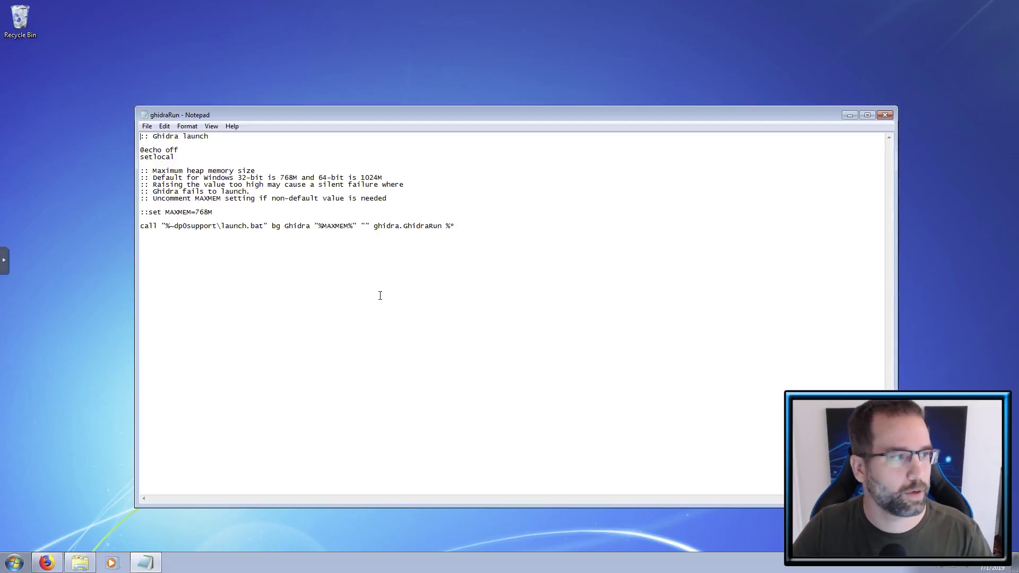
pyautogui.moveTo(469, 228); pyautogui.dragTo(145, 137)
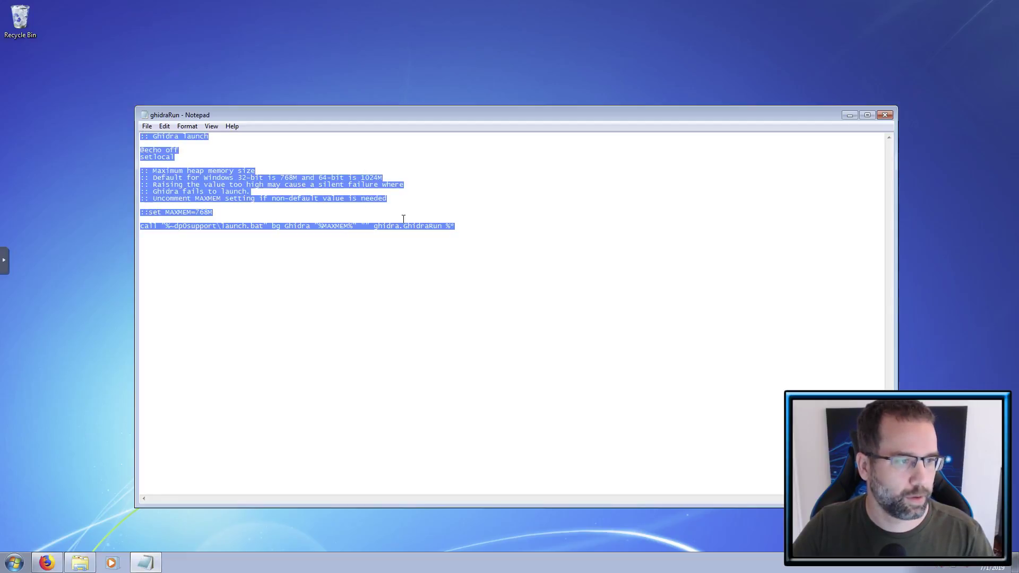
pyautogui.click(490, 243)
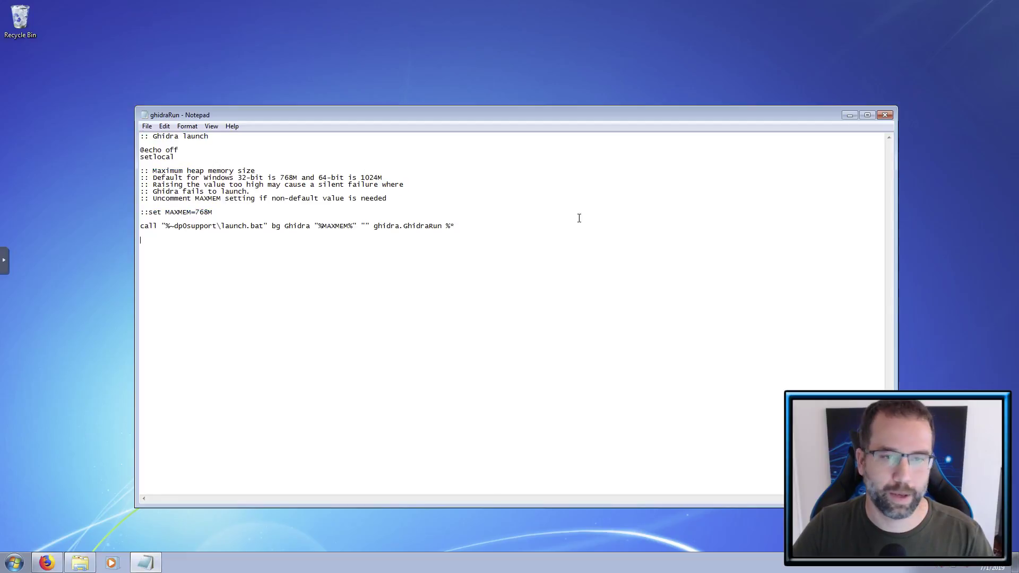
pyautogui.click(888, 117)
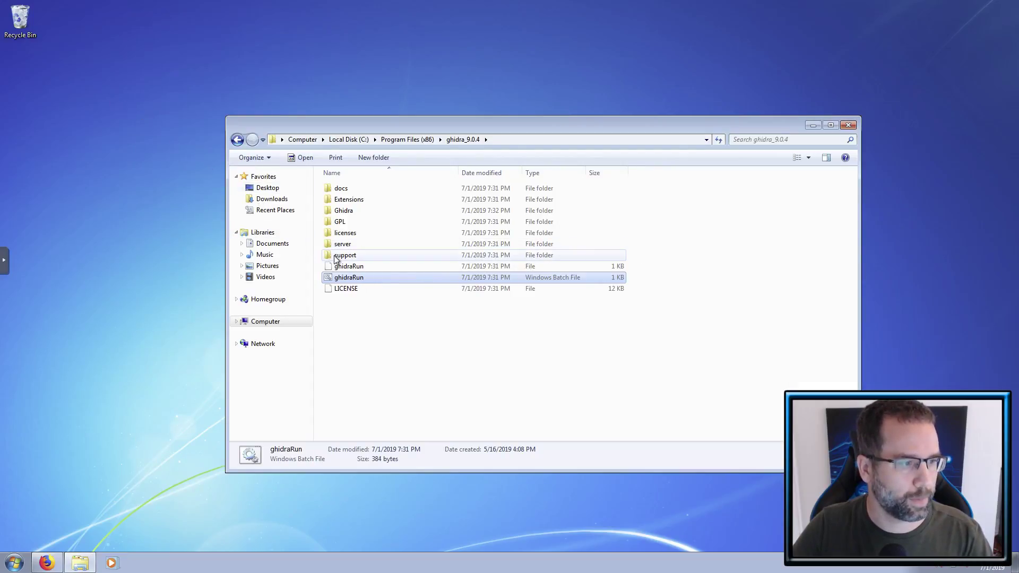
# - Send ghidraRun to the desktop as a shortcut and close the ghidra_9.0.4 window
pyautogui.rightClick(351, 279)
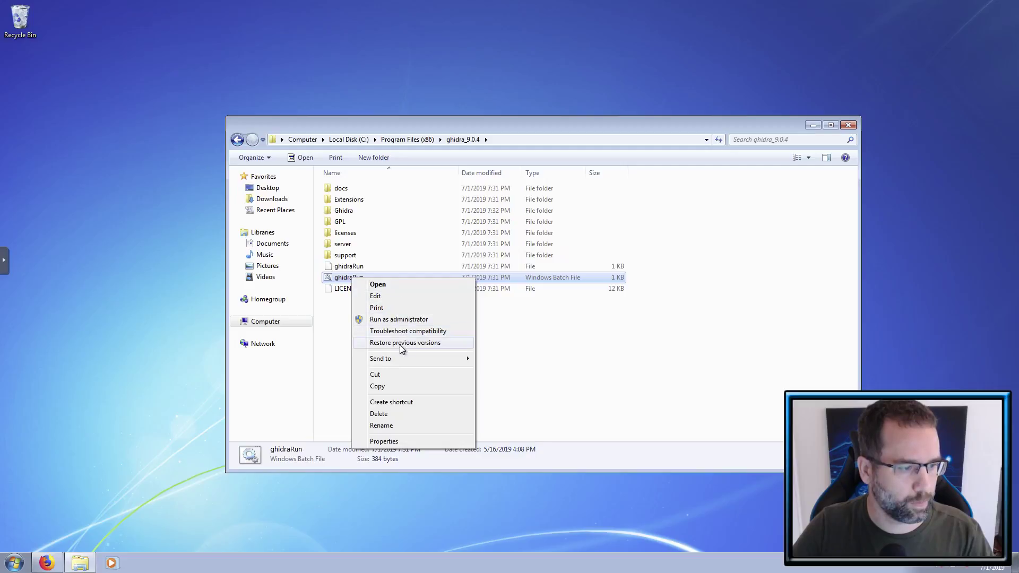
pyautogui.moveTo(399, 360)
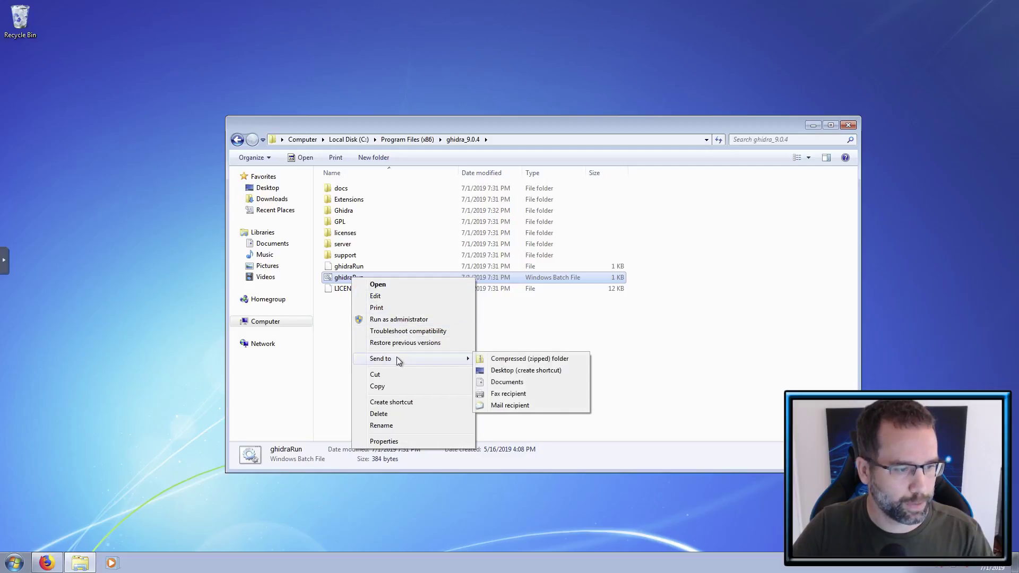
pyautogui.click(511, 371)
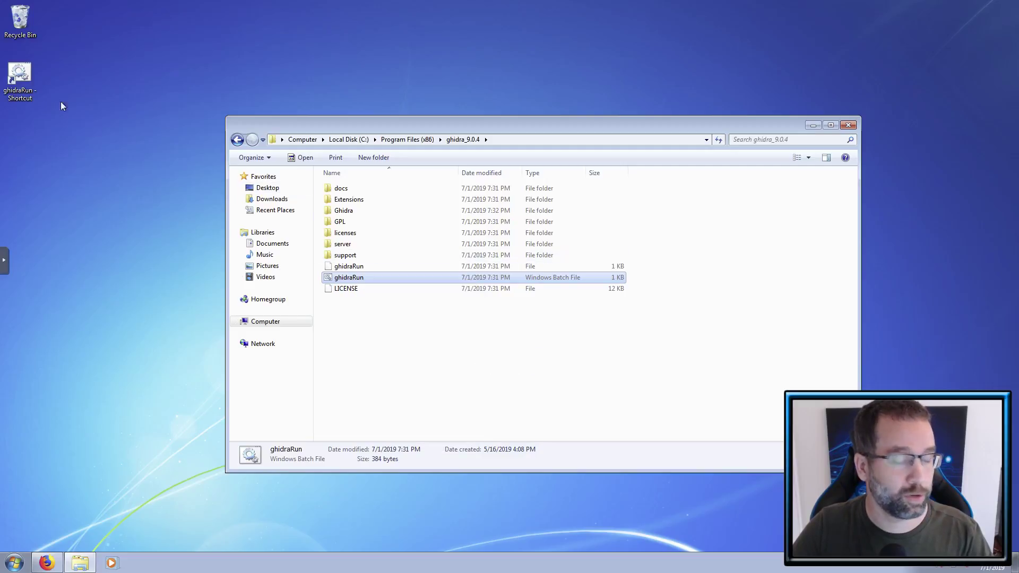
pyautogui.click(850, 126)
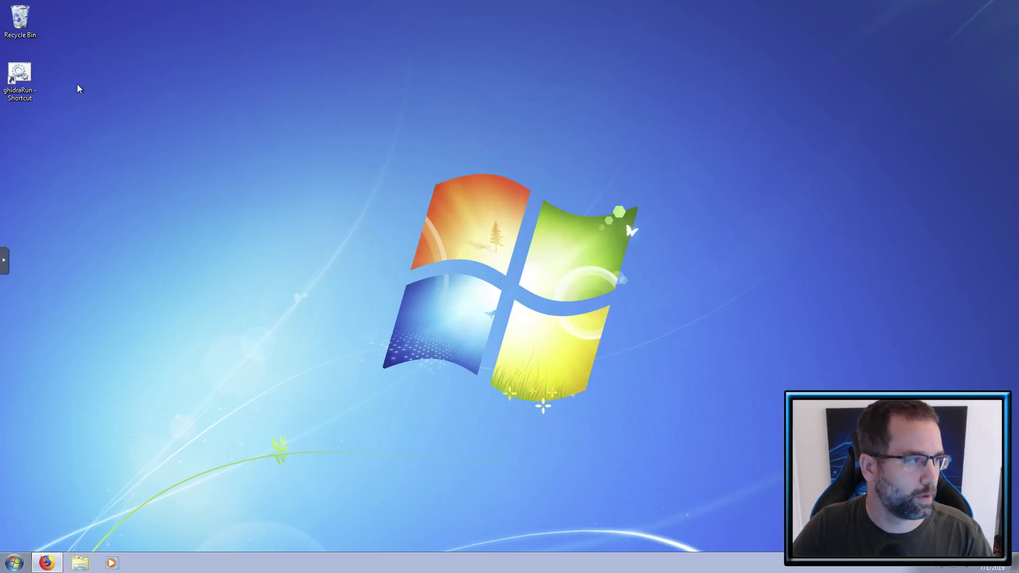
# - From the shortcut's Properties, Change Icon and browse to C:\Program Files (x86)\ghidra_9.0.4
pyautogui.rightClick(30, 85)
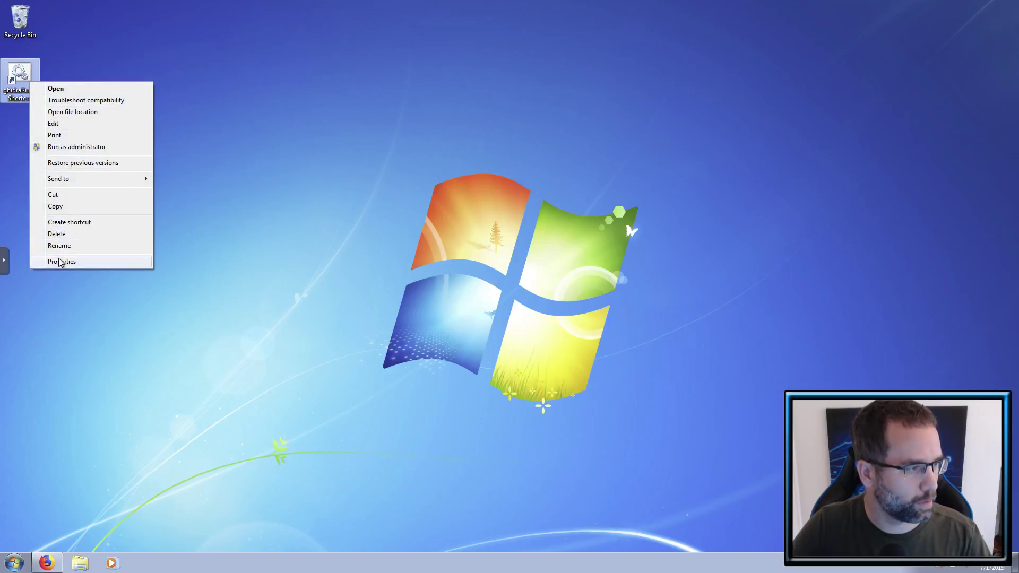
pyautogui.click(60, 262)
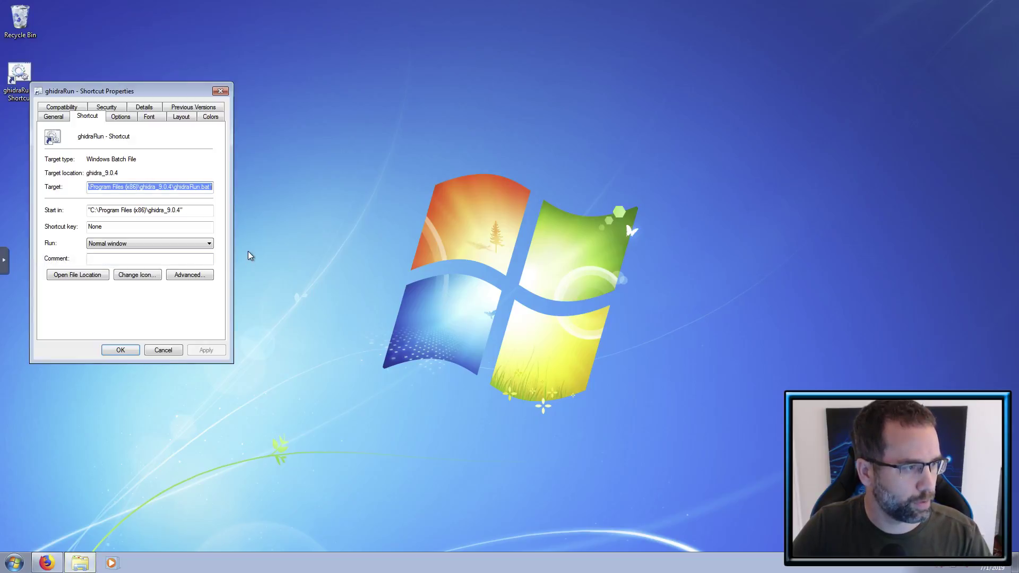
pyautogui.click(146, 278)
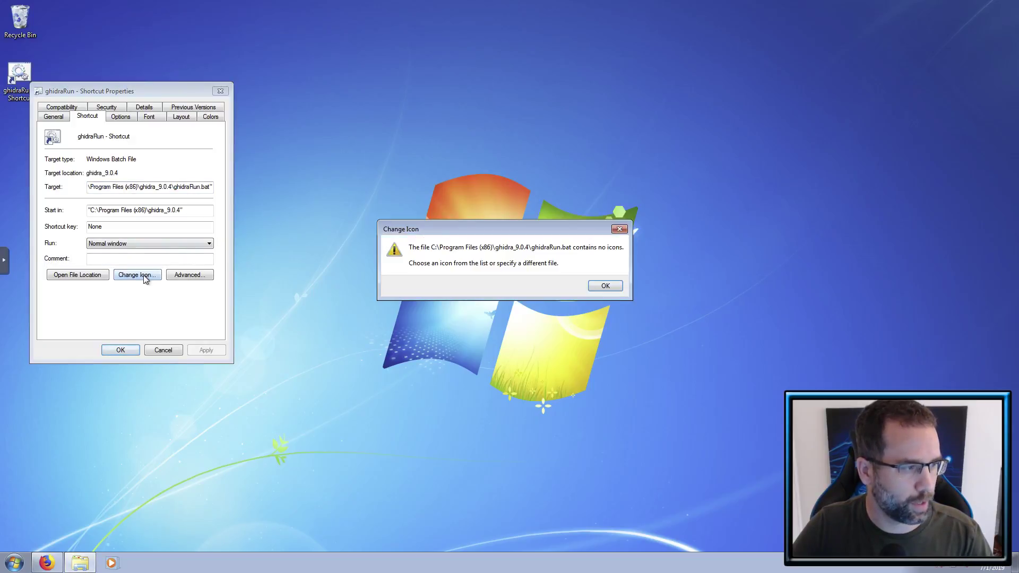
pyautogui.click(605, 287)
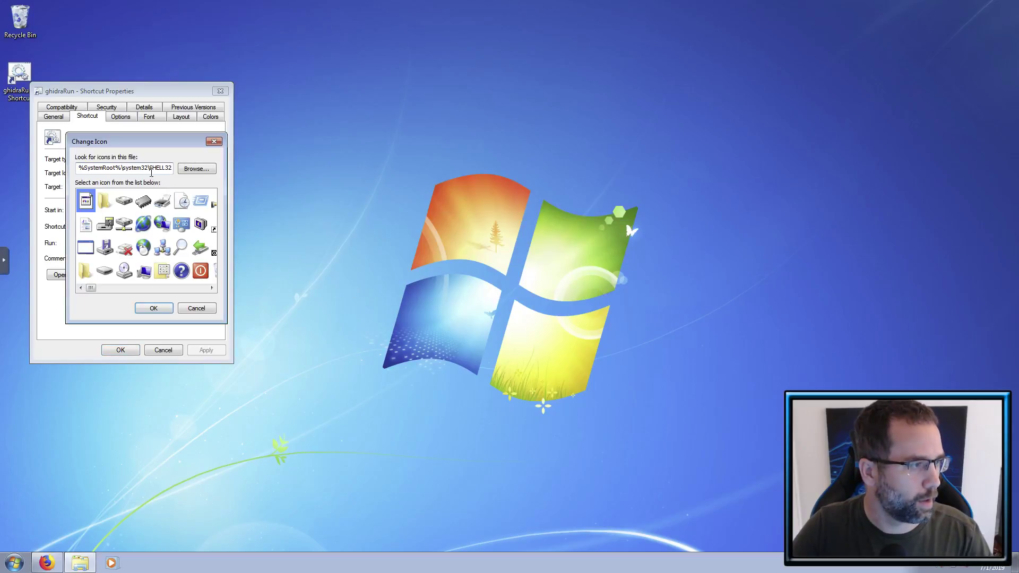
pyautogui.click(193, 169)
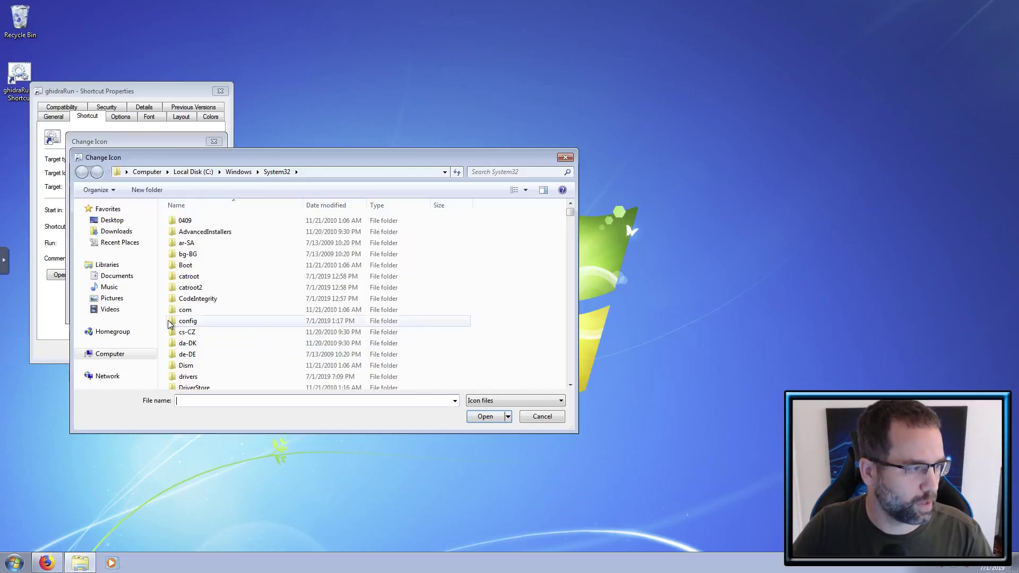
pyautogui.click(114, 354)
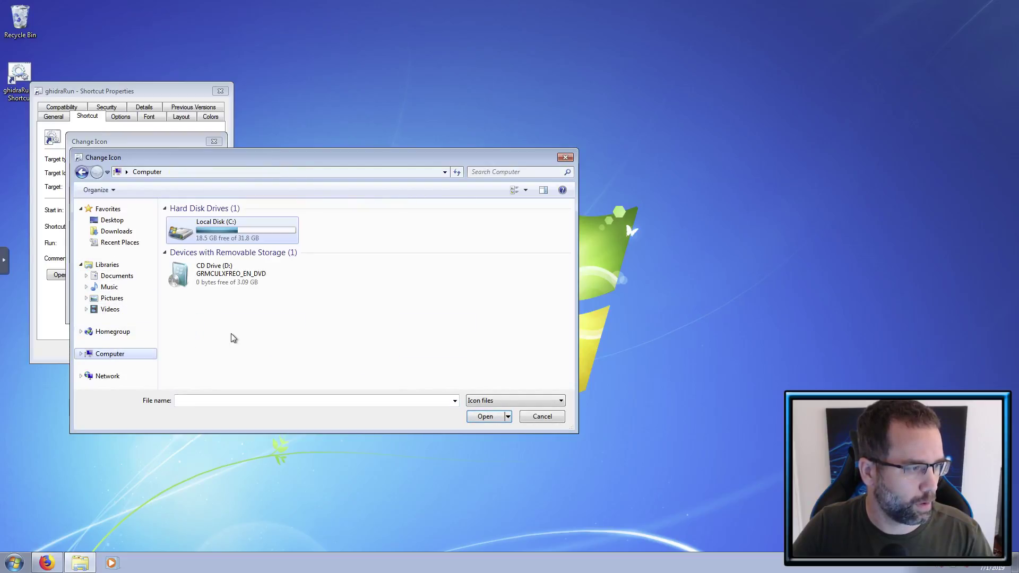
pyautogui.doubleClick(241, 244)
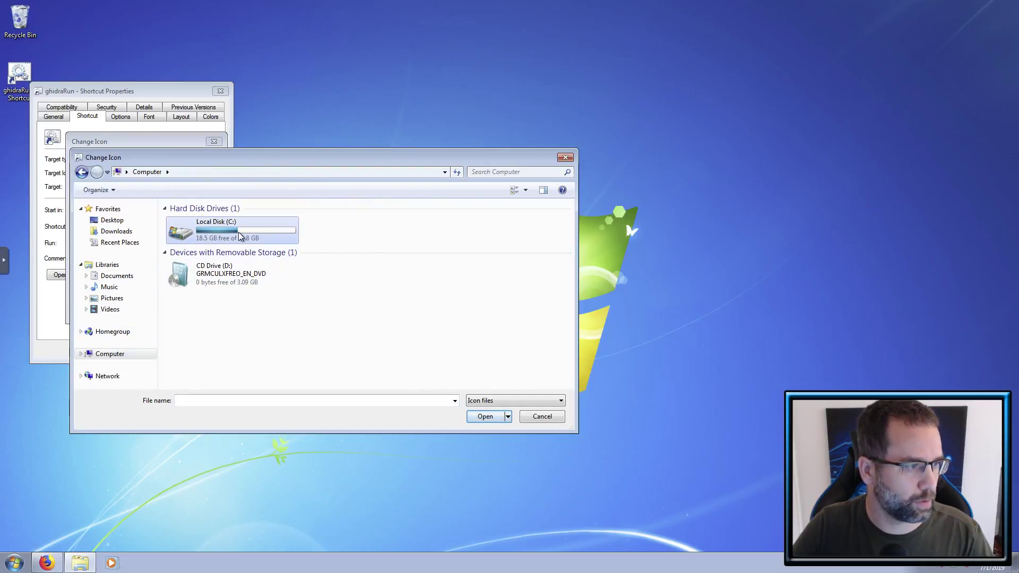
pyautogui.doubleClick(226, 244)
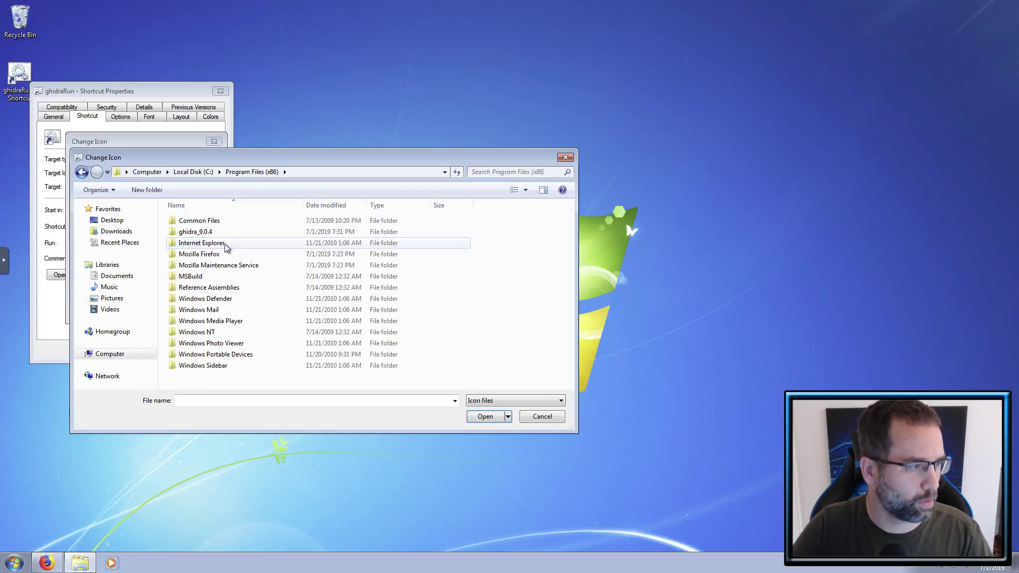
pyautogui.doubleClick(226, 233)
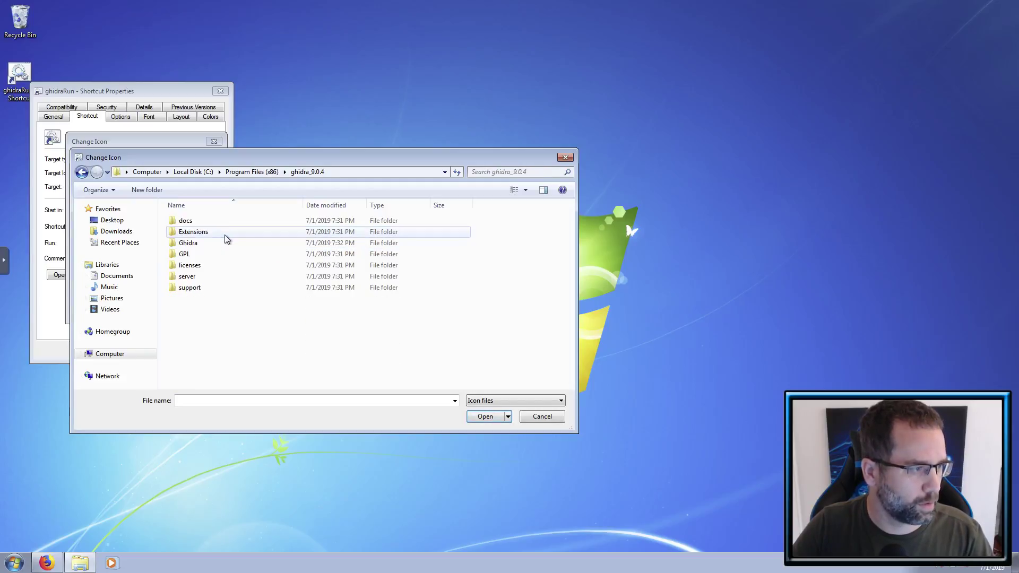
# - Search the folder for *.ico and pick the ghidra icon for the shortcut
pyautogui.click(500, 173)
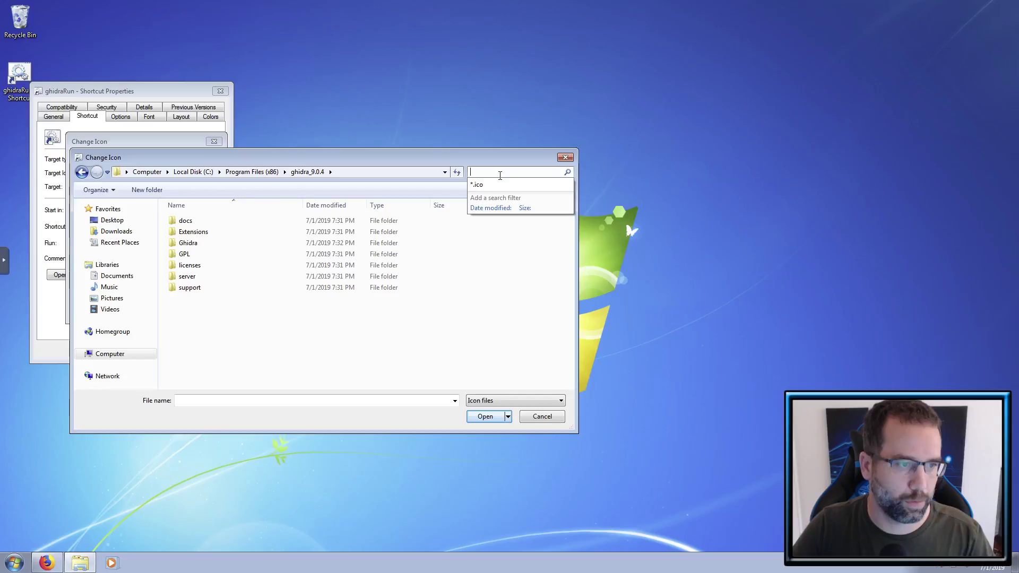
pyautogui.write('*.ico')
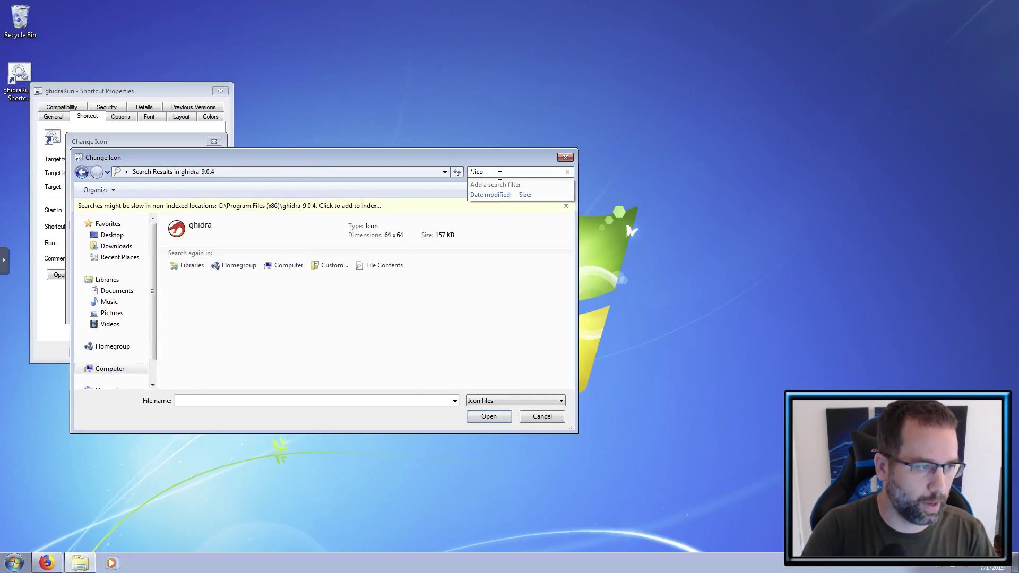
pyautogui.click(307, 240)
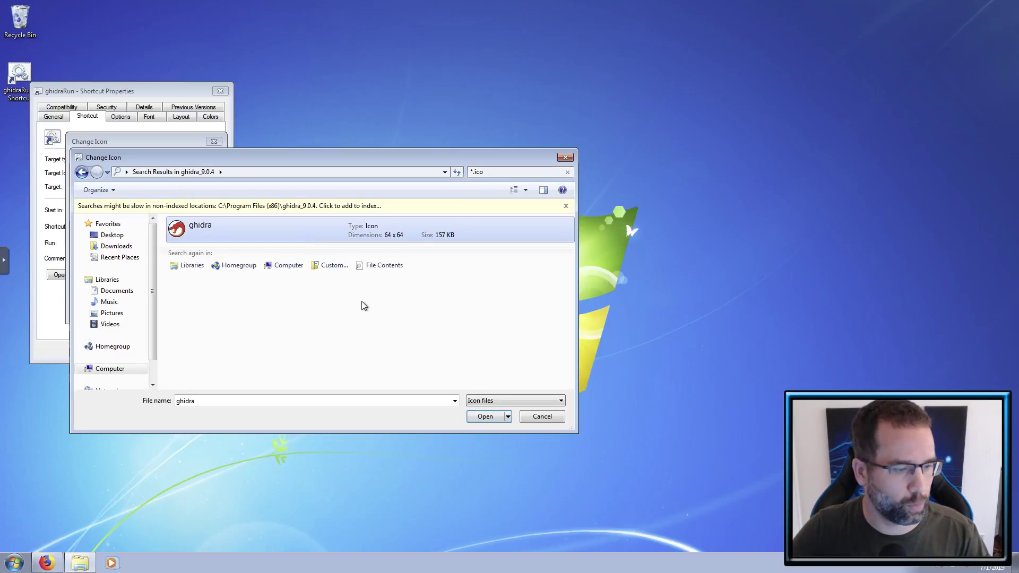
pyautogui.click(492, 422)
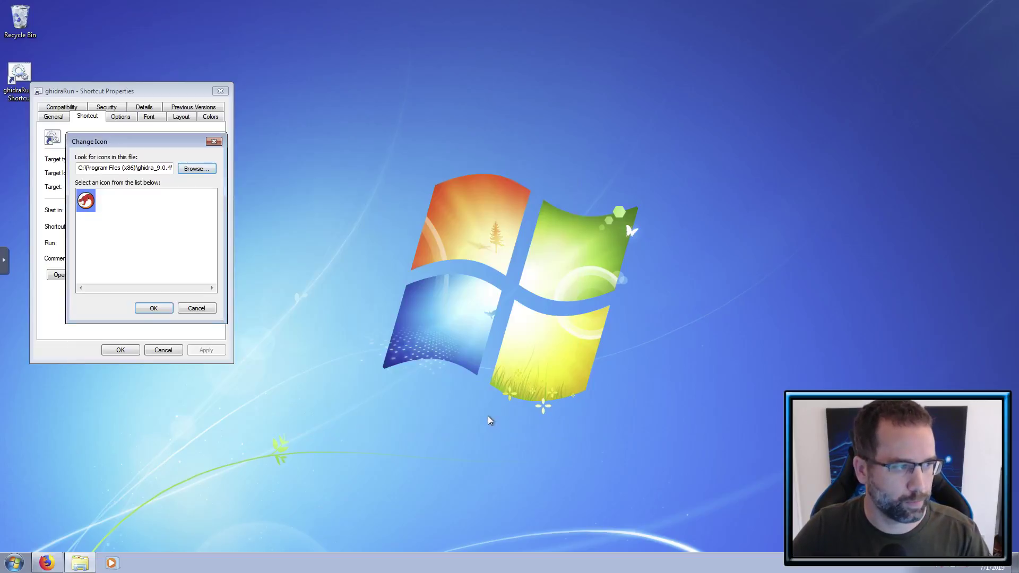
pyautogui.click(153, 309)
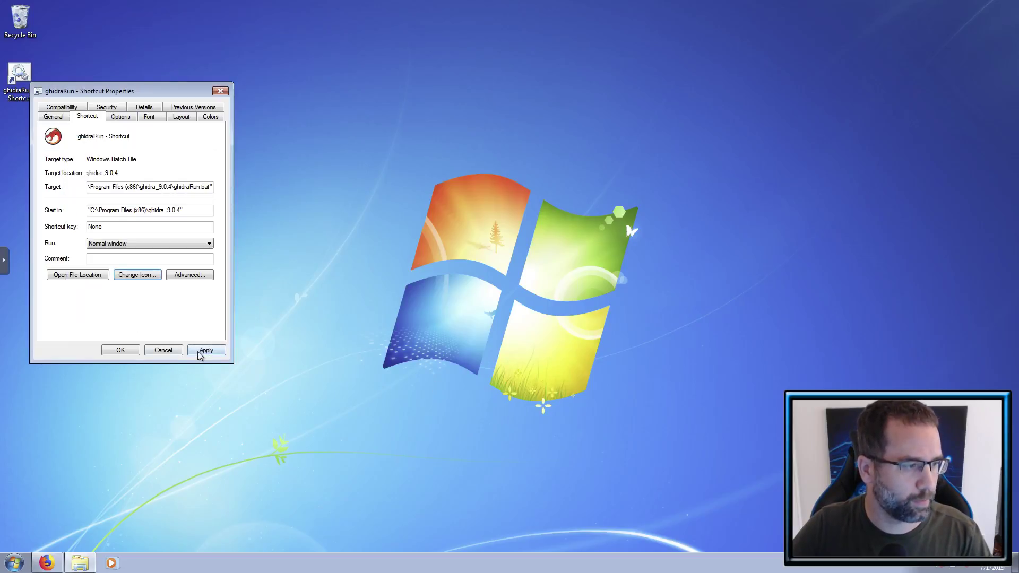
# - Apply the new icon and rename the shortcut to ghidraRun, removing the '- Shortcut' suffix
pyautogui.click(121, 350)
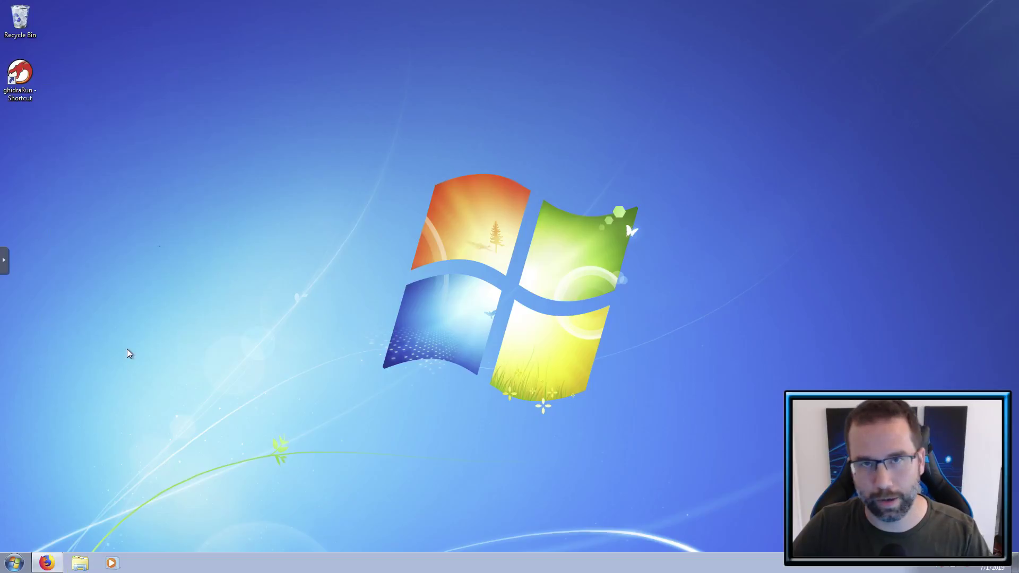
pyautogui.click(29, 99)
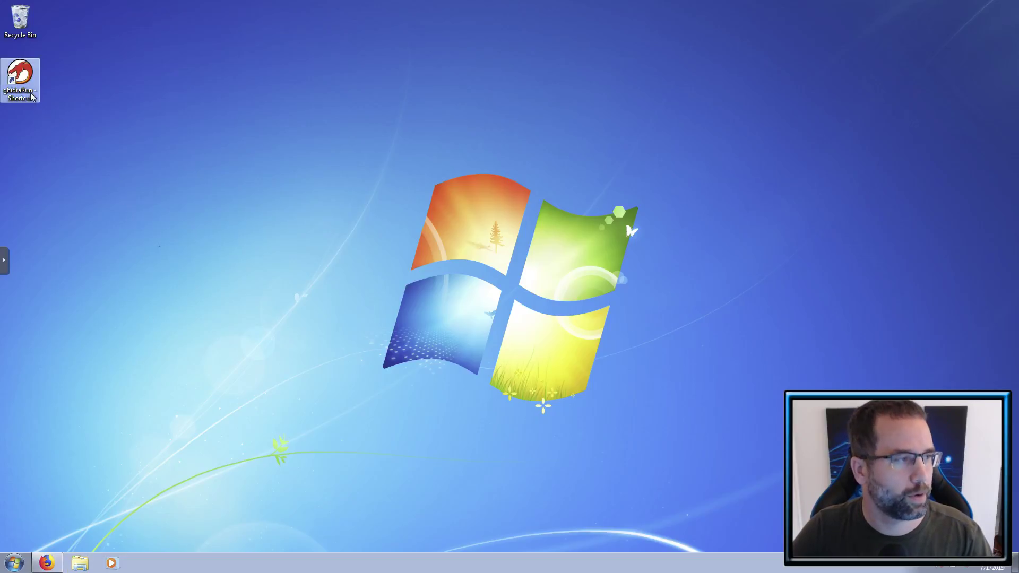
pyautogui.click(32, 97)
pyautogui.click(33, 92)
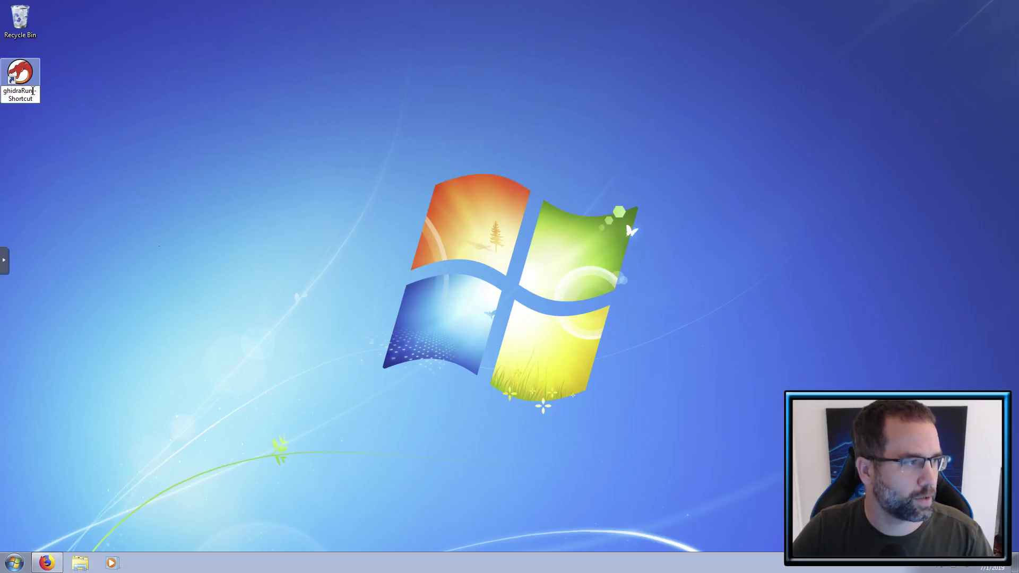
pyautogui.moveTo(35, 91); pyautogui.dragTo(38, 100)
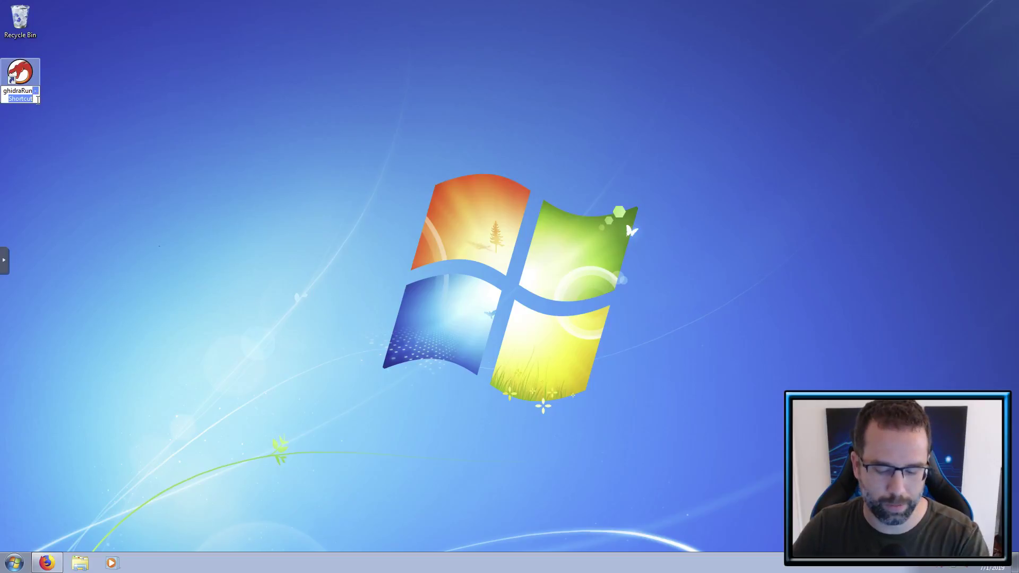
pyautogui.press('BackSpace')
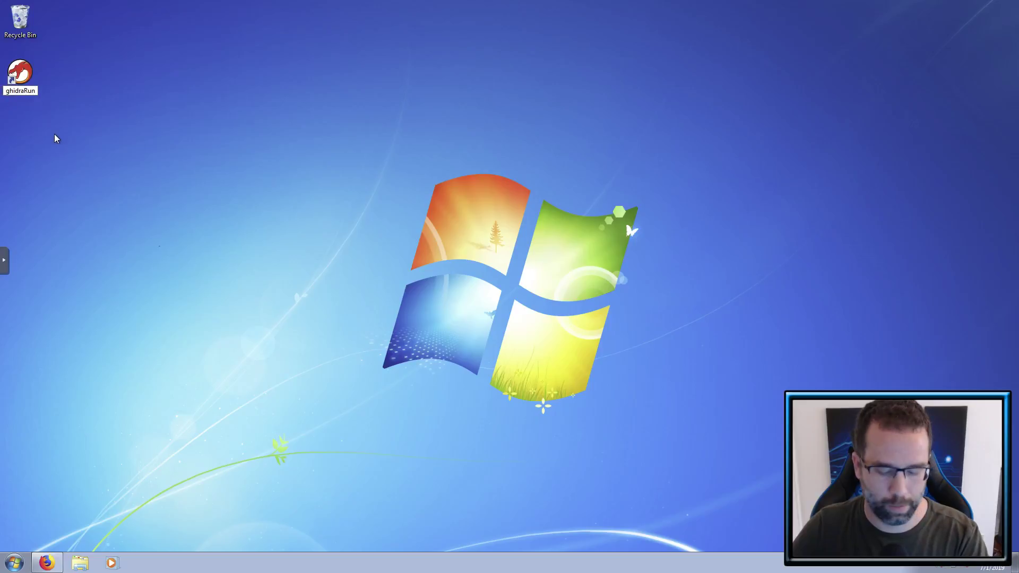
pyautogui.press('Return')
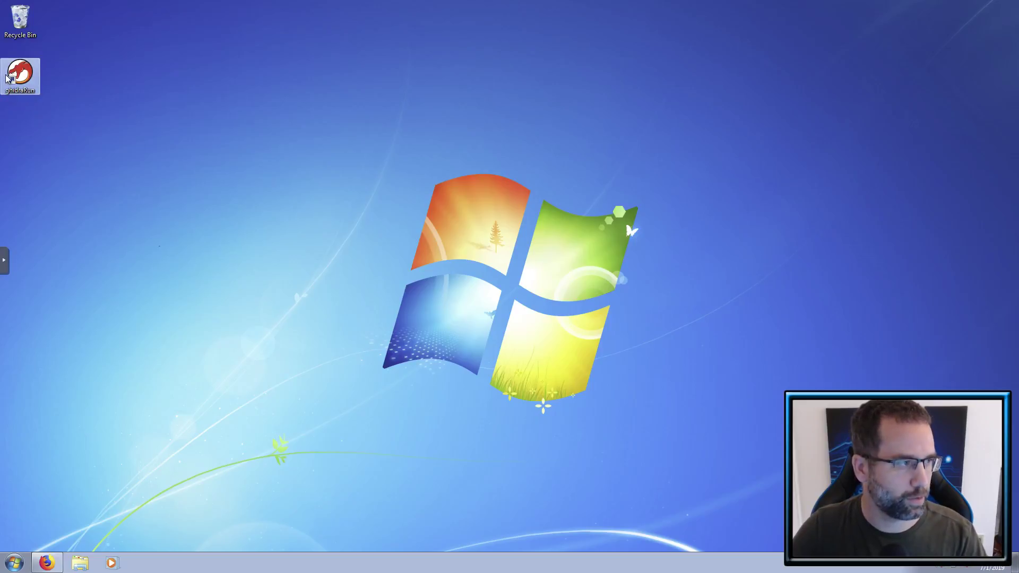
pyautogui.rightClick(31, 84)
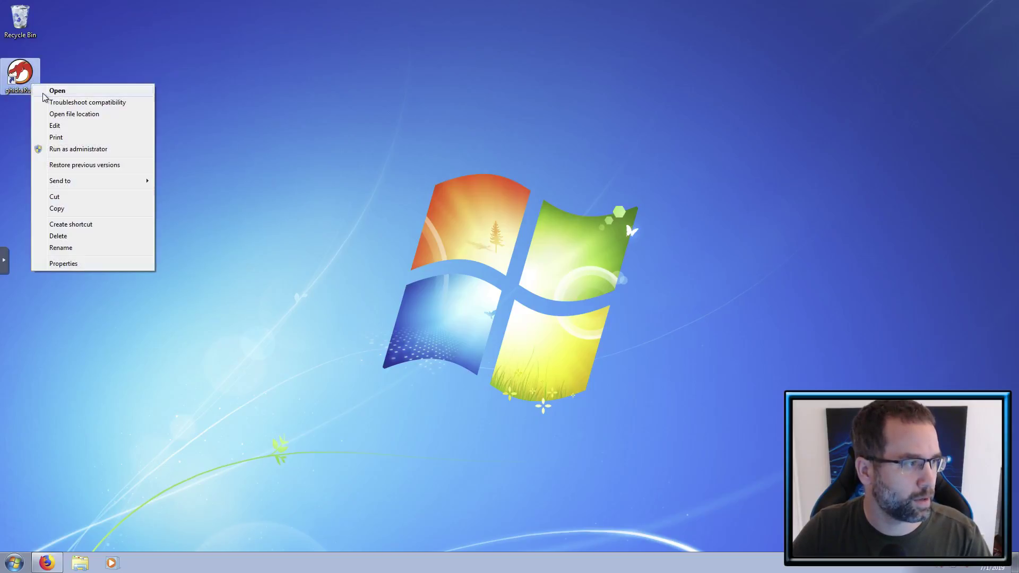
pyautogui.click(73, 249)
pyautogui.press('Return')
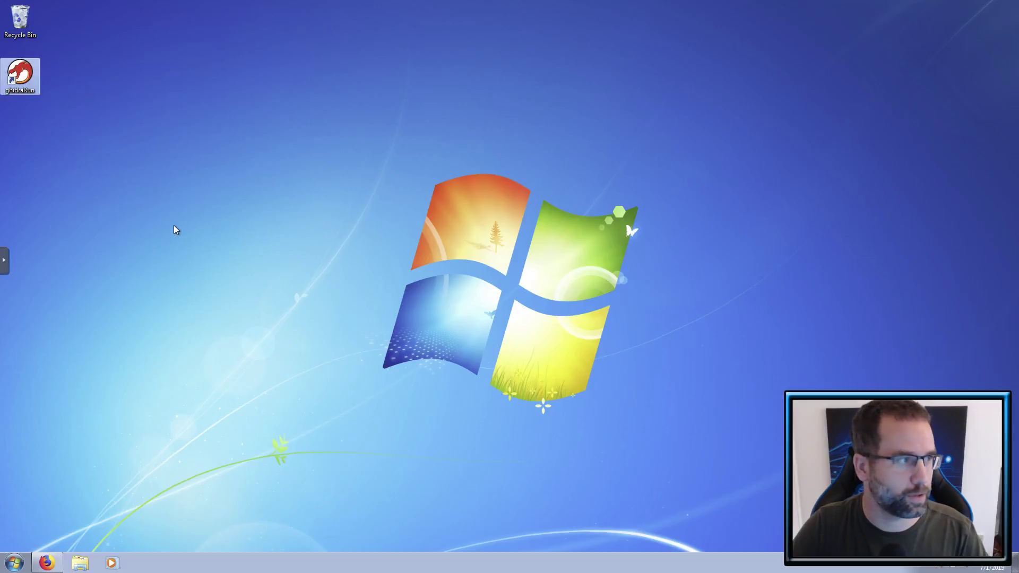
# - Empty the Recycle Bin, confirming permanent deletion
pyautogui.click(27, 21)
pyautogui.rightClick(28, 21)
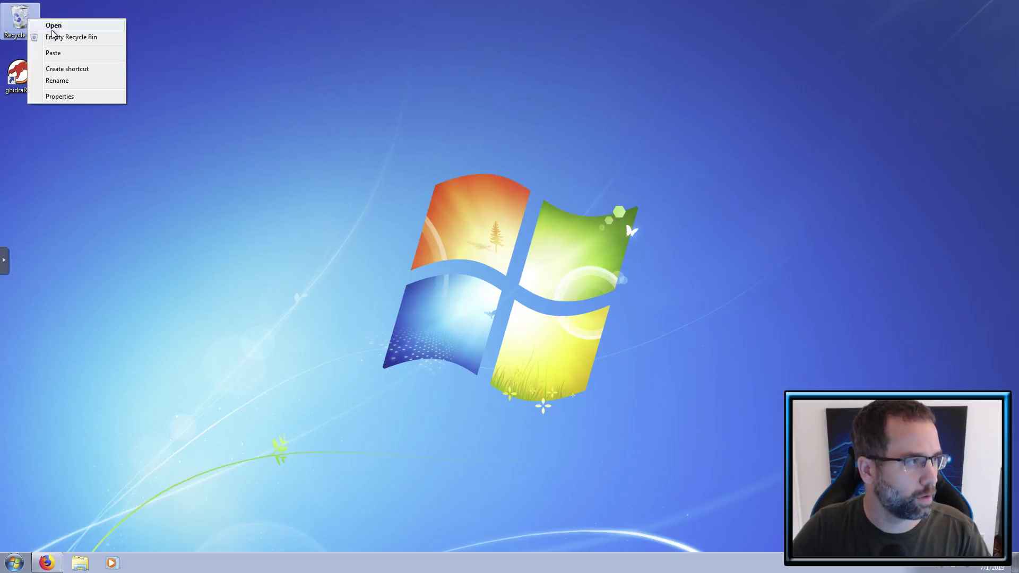
pyautogui.click(53, 37)
pyautogui.click(544, 289)
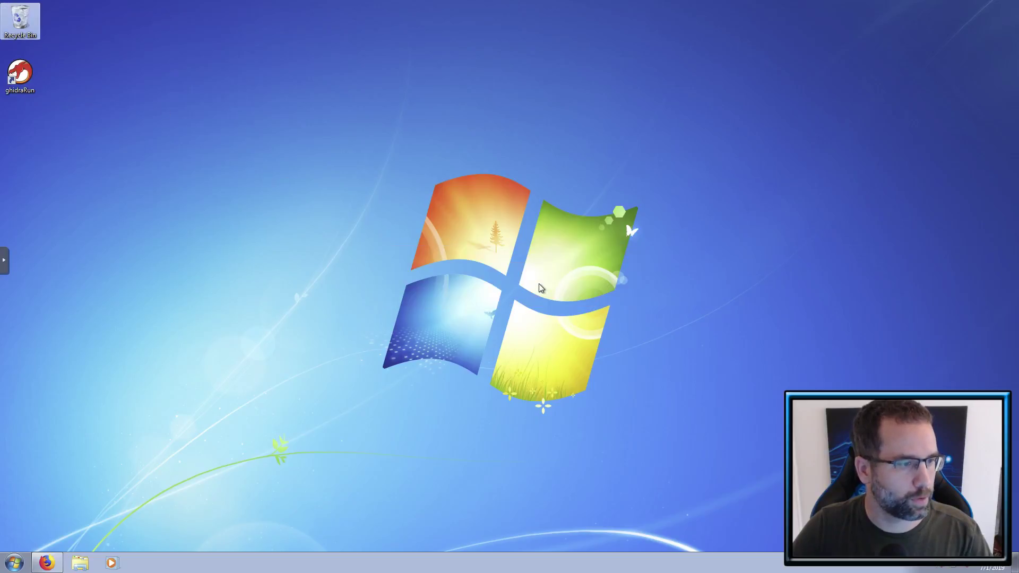
# - Launch ghidraRun, see the 'Java runtime not found' console, close it and return to Firefox
pyautogui.doubleClick(33, 77)
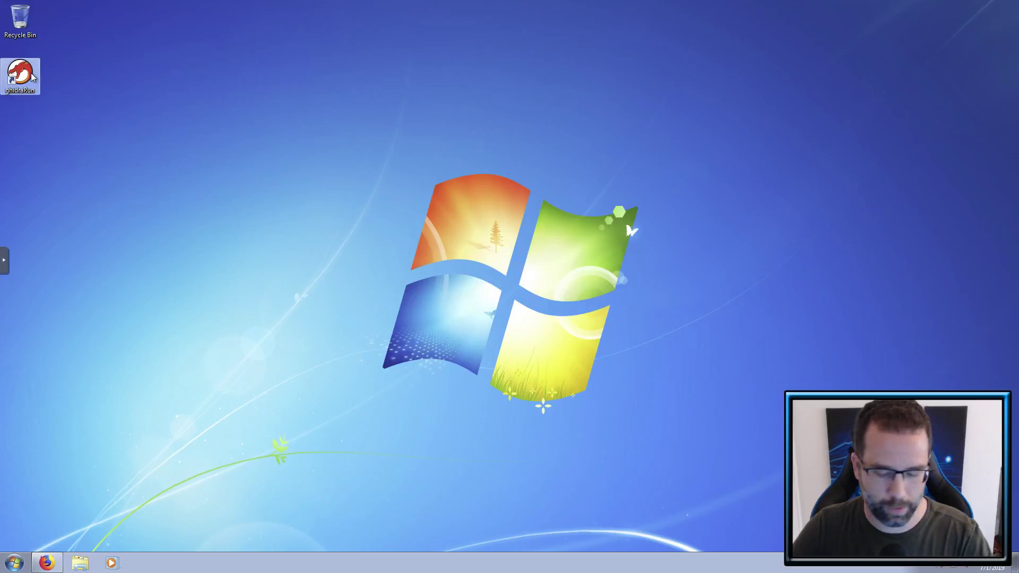
pyautogui.moveTo(225, 87); pyautogui.dragTo(471, 195)
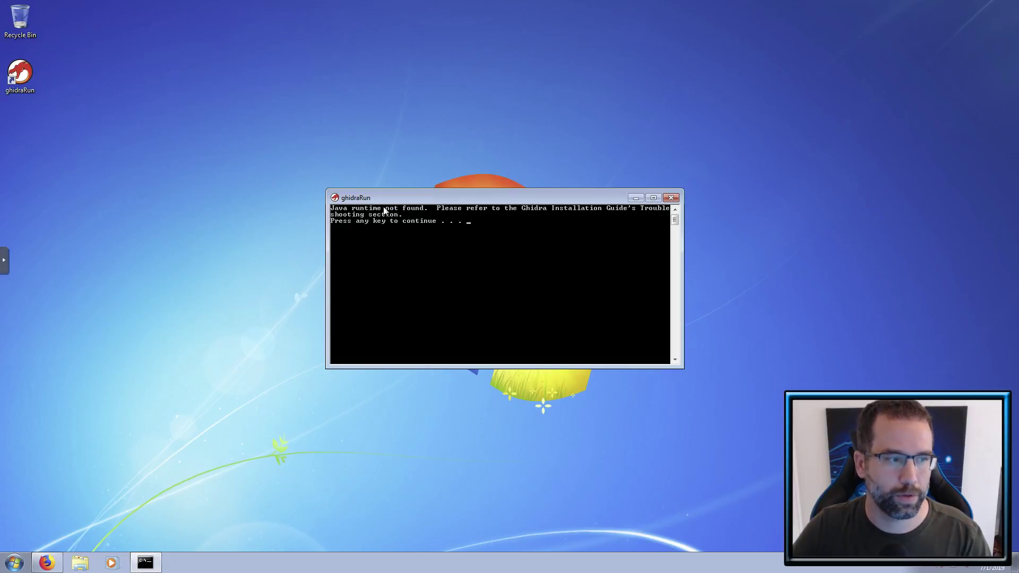
pyautogui.click(671, 198)
pyautogui.click(47, 564)
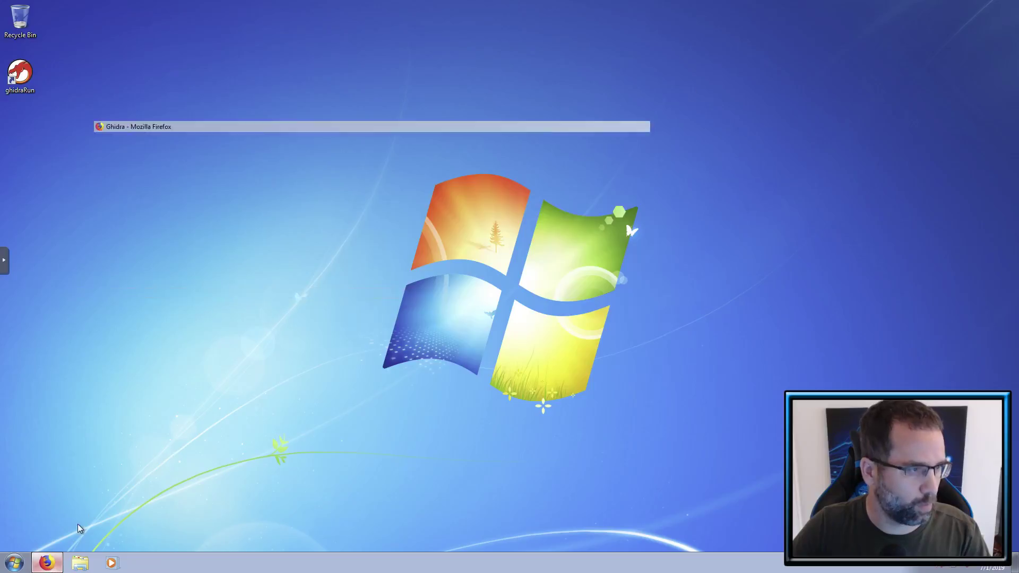
pyautogui.click(375, 27)
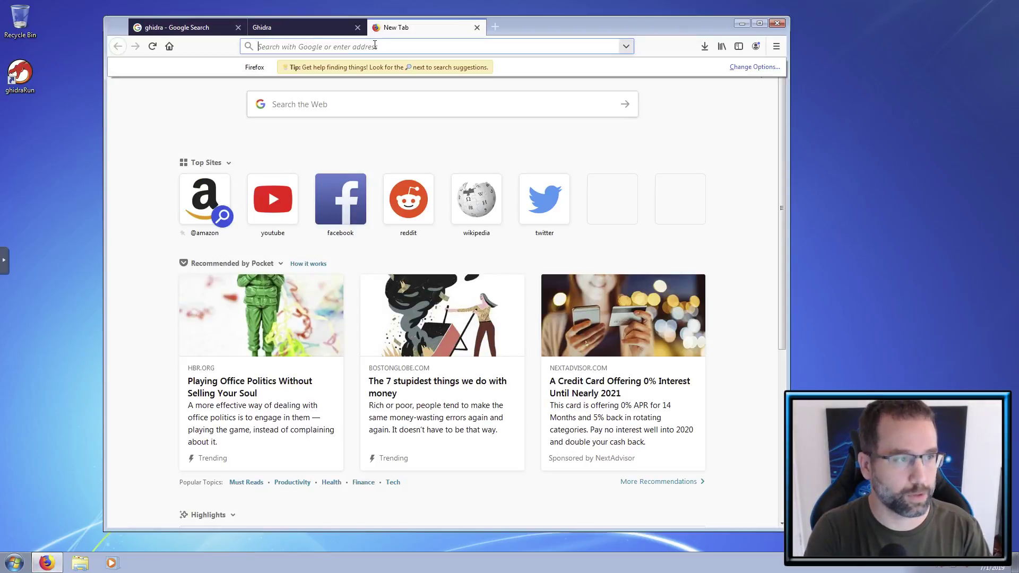
pyautogui.write('www.java.')
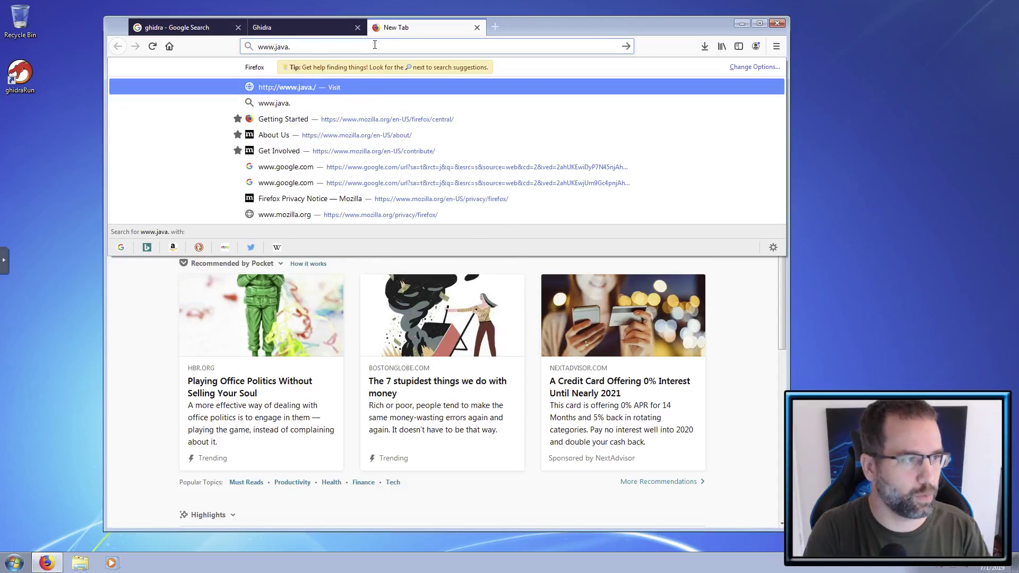
pyautogui.write('com')
pyautogui.press('Return')
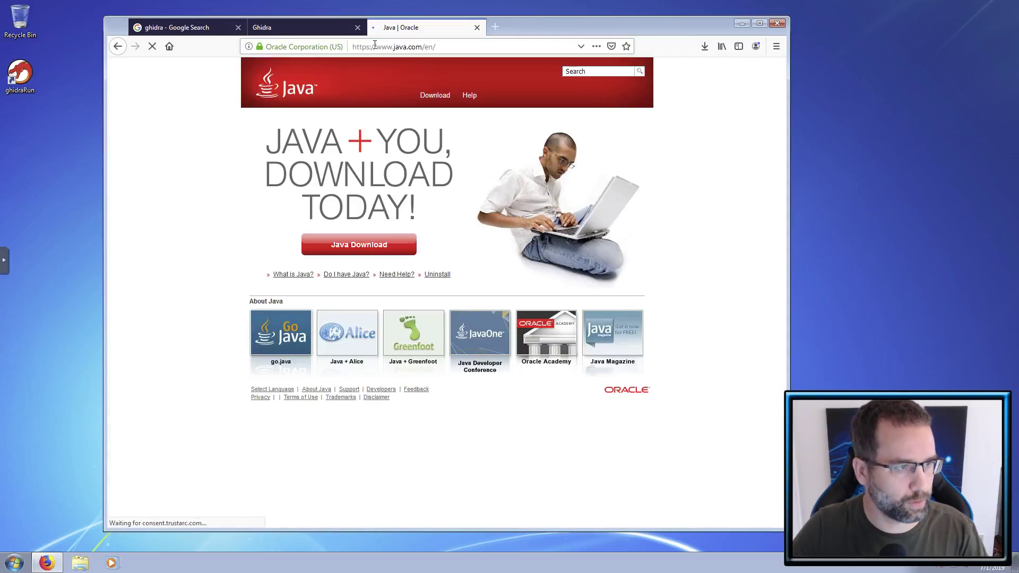
pyautogui.click(434, 99)
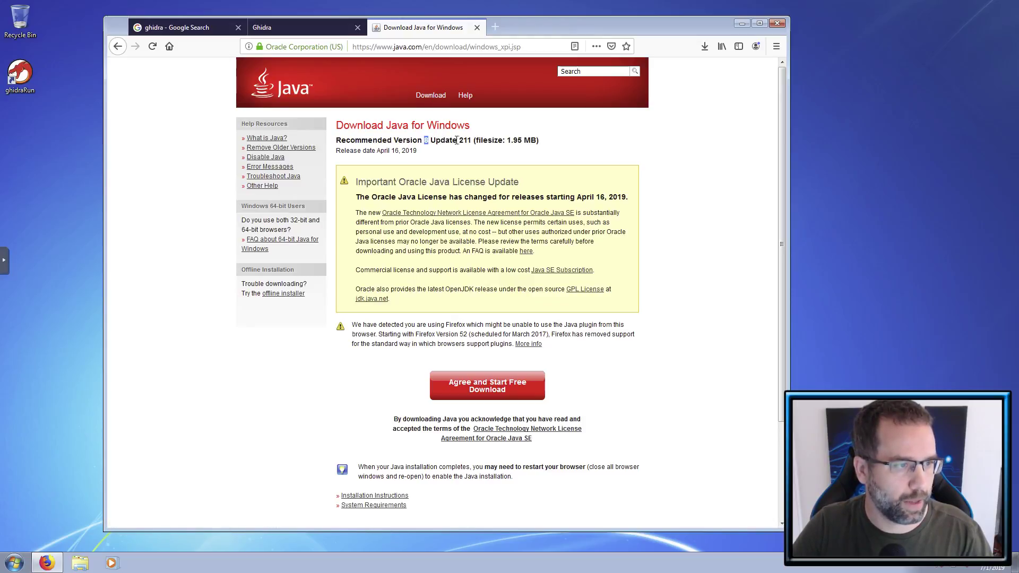
# - Check the Java update number 211, then agree and start the free download
pyautogui.moveTo(459, 140); pyautogui.dragTo(469, 141)
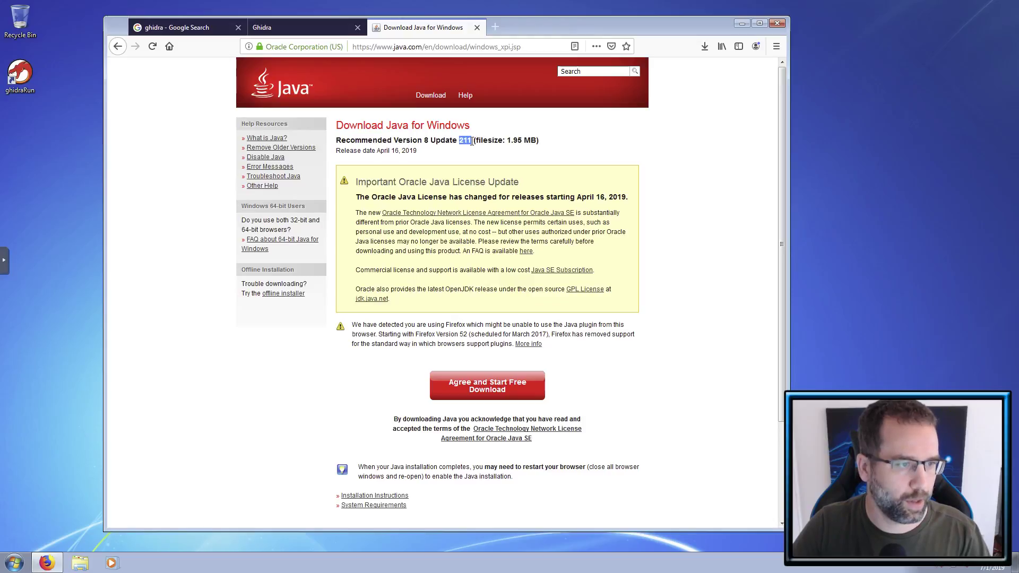
pyautogui.click(658, 211)
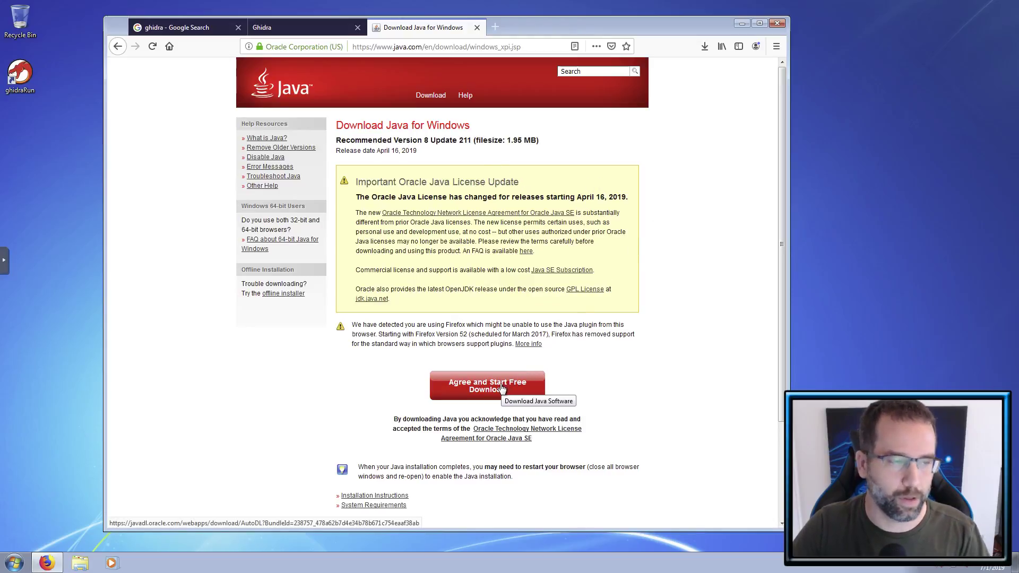
pyautogui.click(473, 141)
pyautogui.moveTo(469, 144); pyautogui.dragTo(462, 145)
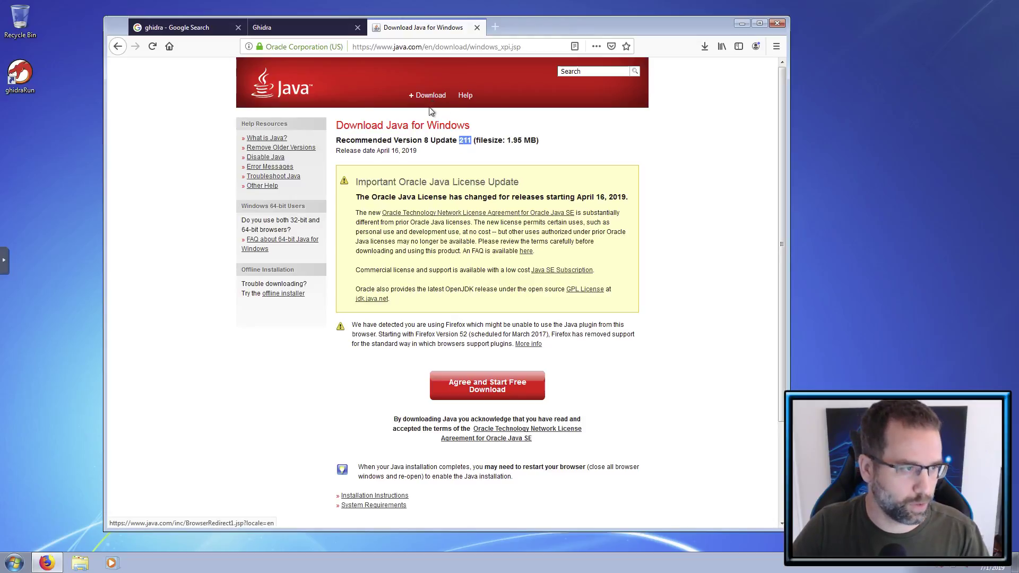
pyautogui.click(644, 232)
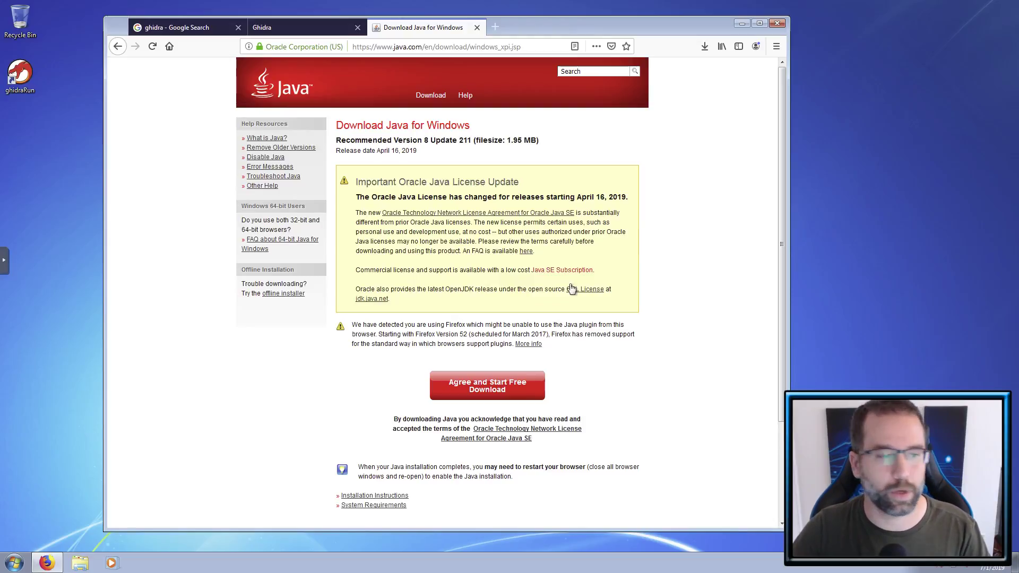
pyautogui.click(492, 397)
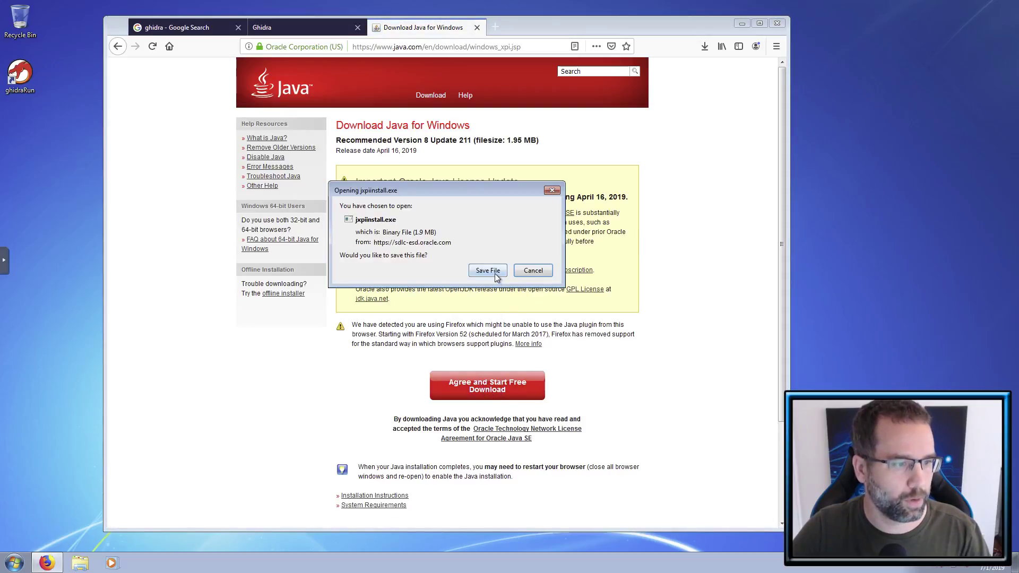
# - Save jxpiinstall.exe, run it from Downloads allowing UAC, and close the Explorer window
pyautogui.click(494, 272)
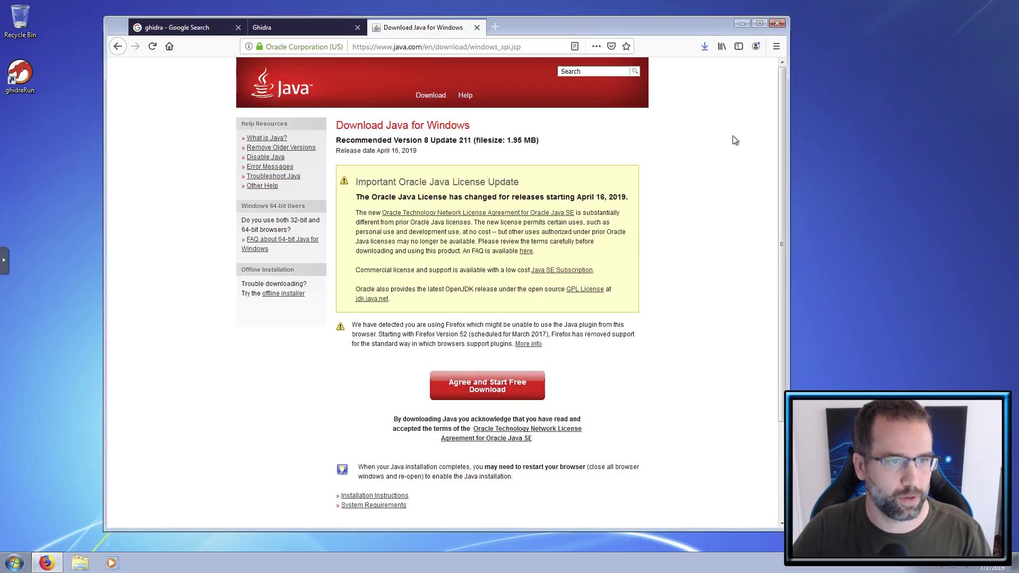
pyautogui.click(703, 53)
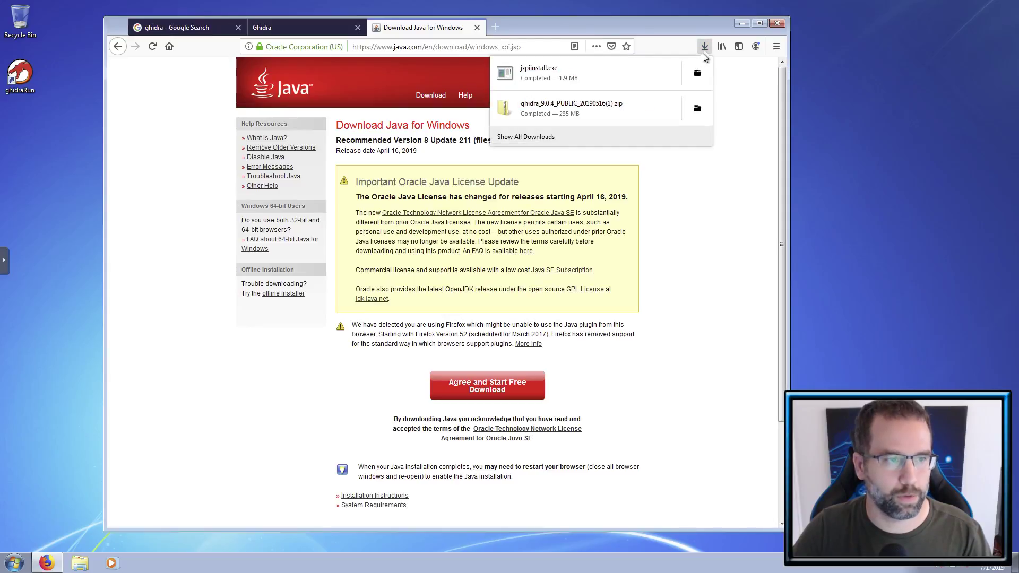
pyautogui.click(697, 75)
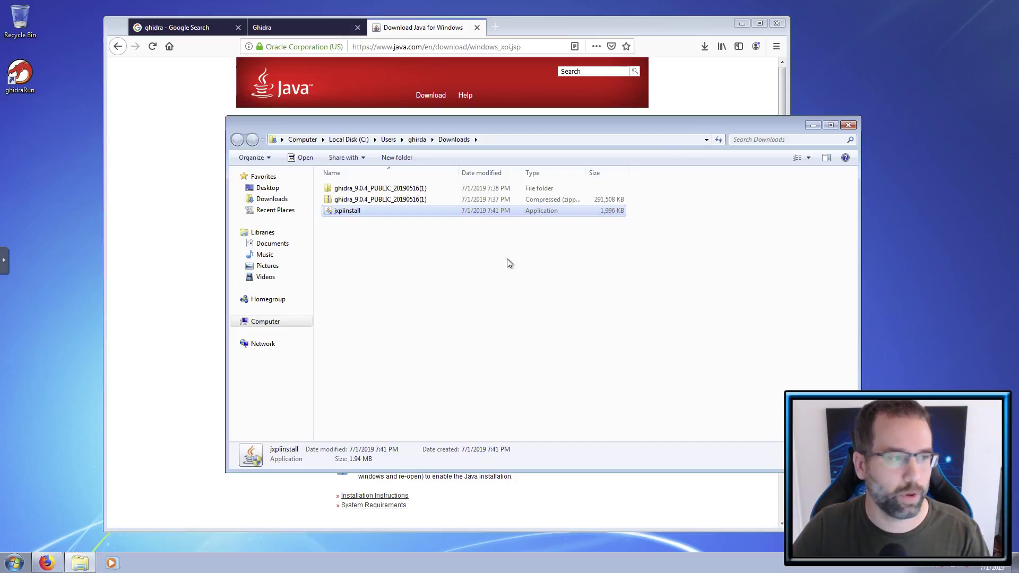
pyautogui.doubleClick(371, 212)
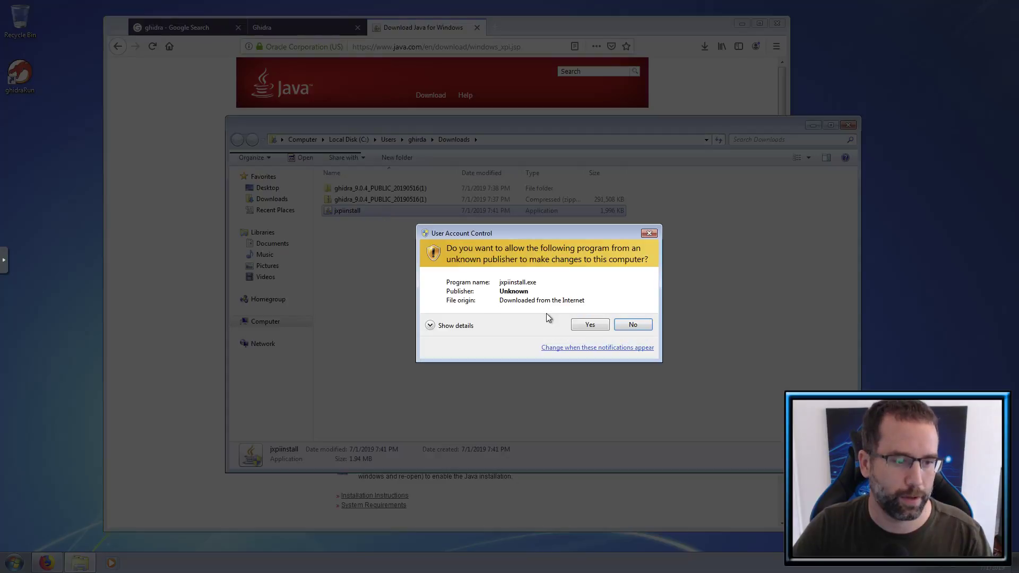
pyautogui.click(589, 325)
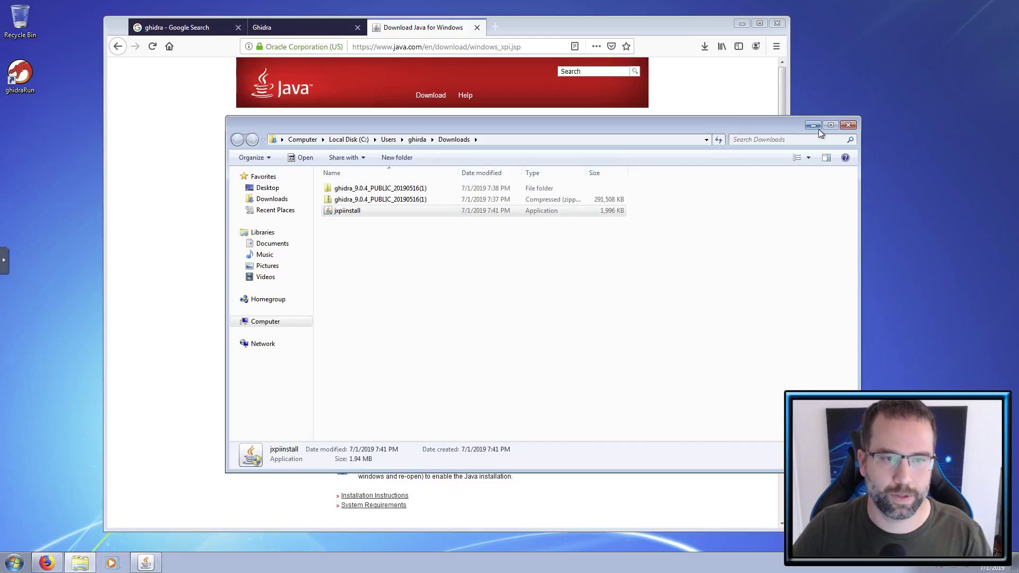
pyautogui.click(848, 126)
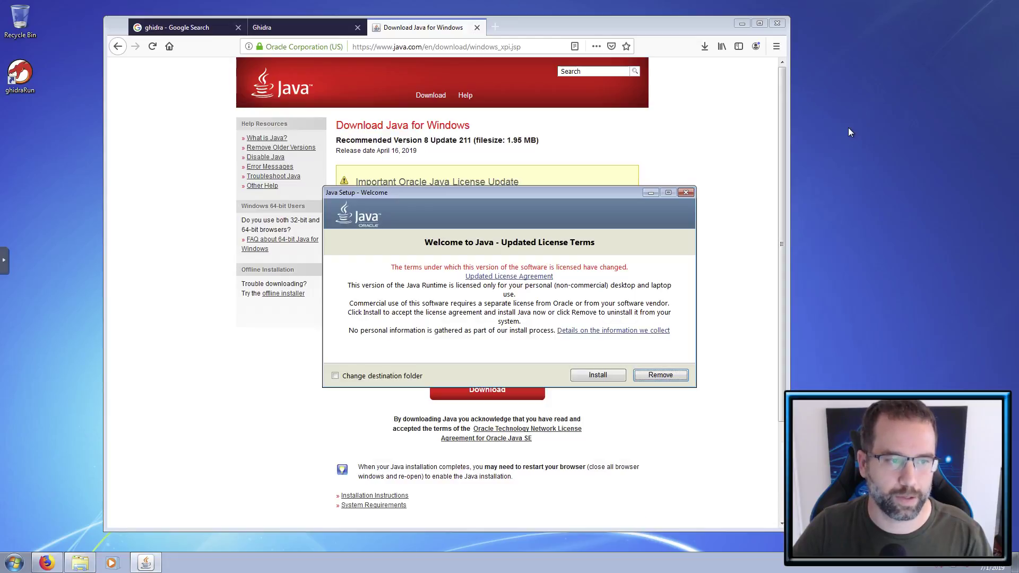
# - Minimize Firefox, install Java from Java Setup, and close it after the success message
pyautogui.click(742, 24)
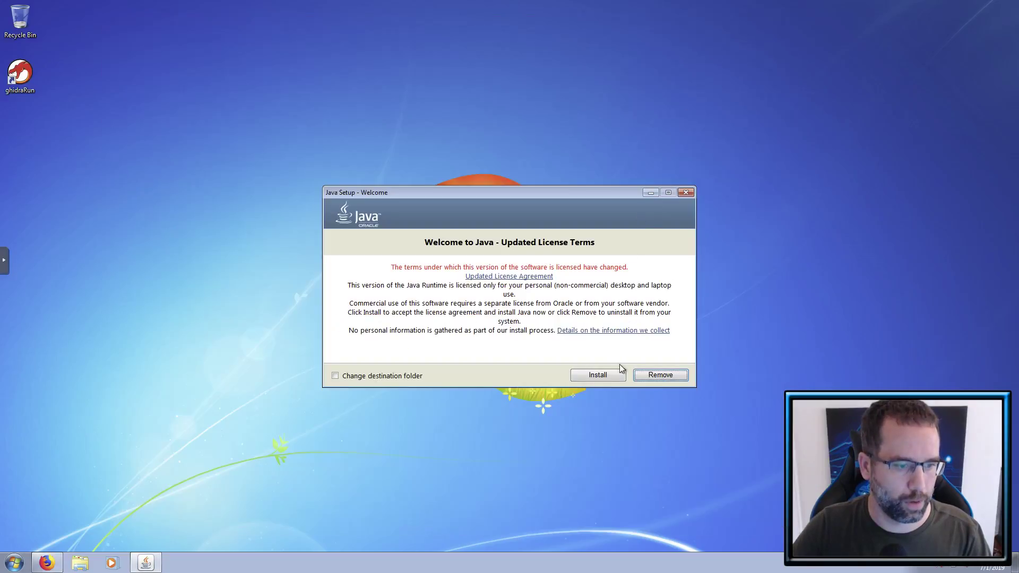
pyautogui.click(608, 375)
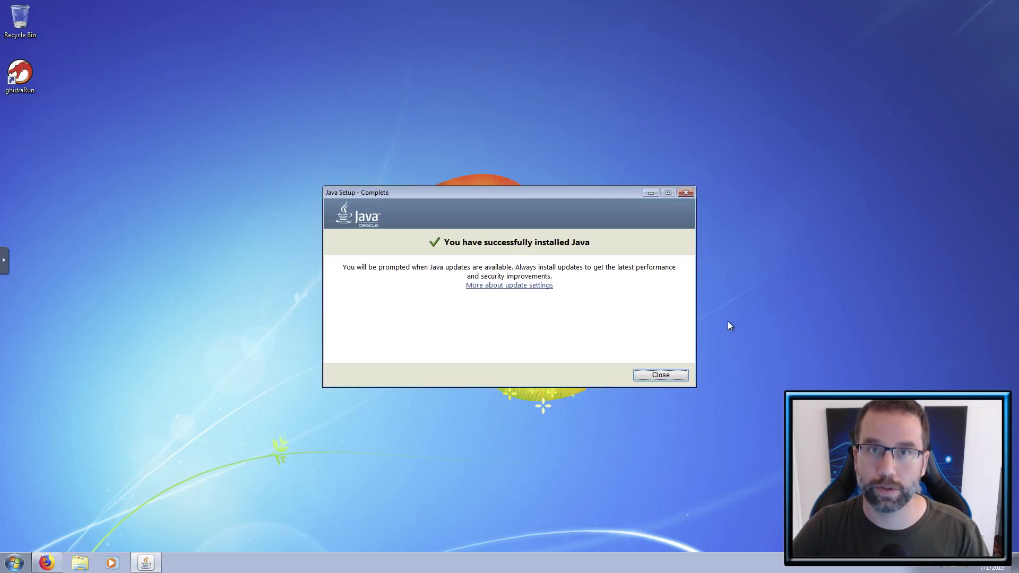
pyautogui.click(661, 374)
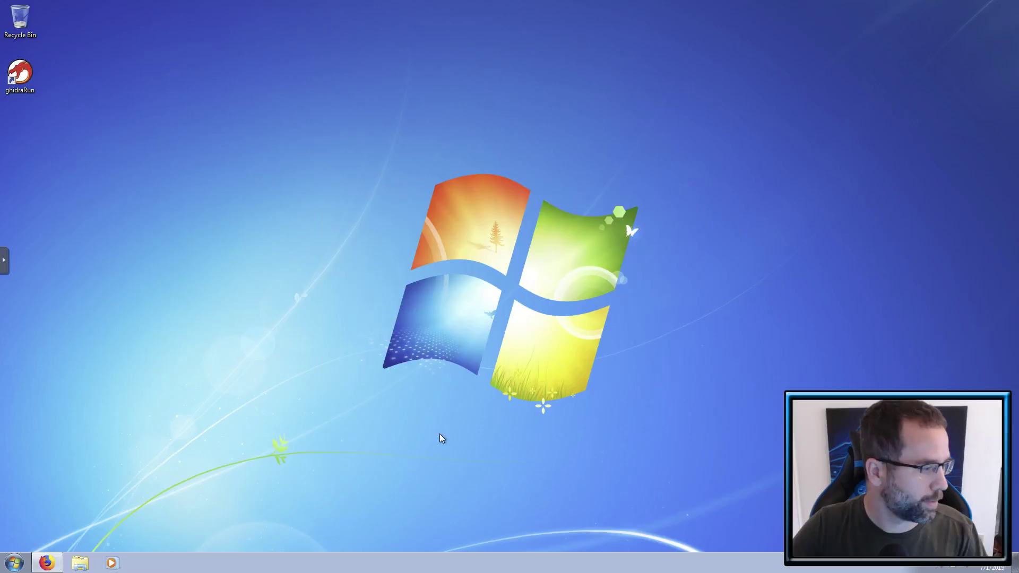
# - Relaunch ghidraRun, read its request for a JDK 11+ home directory, and close the console
pyautogui.click(31, 74)
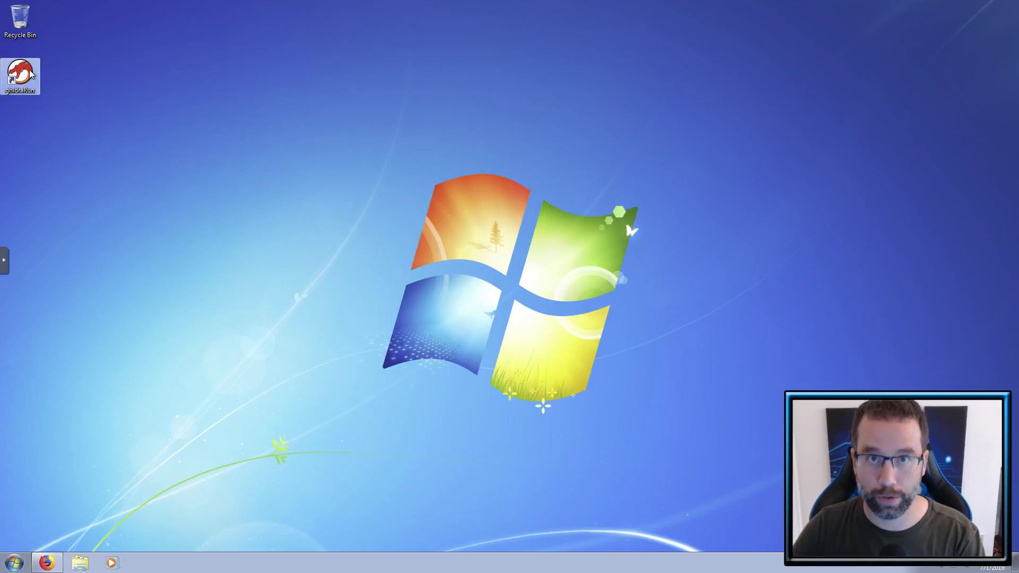
pyautogui.doubleClick(30, 74)
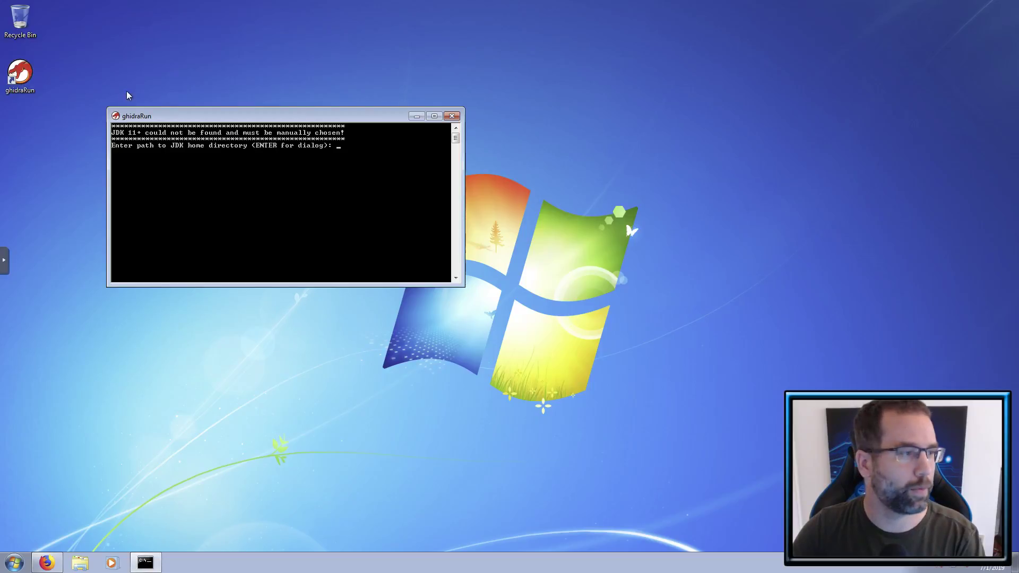
pyautogui.moveTo(223, 116); pyautogui.dragTo(400, 191)
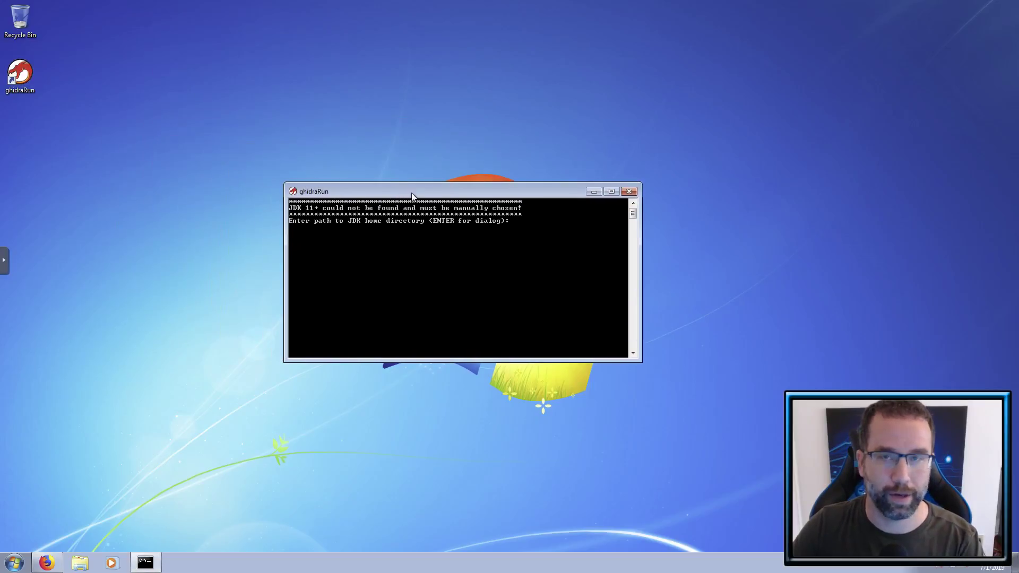
pyautogui.click(629, 192)
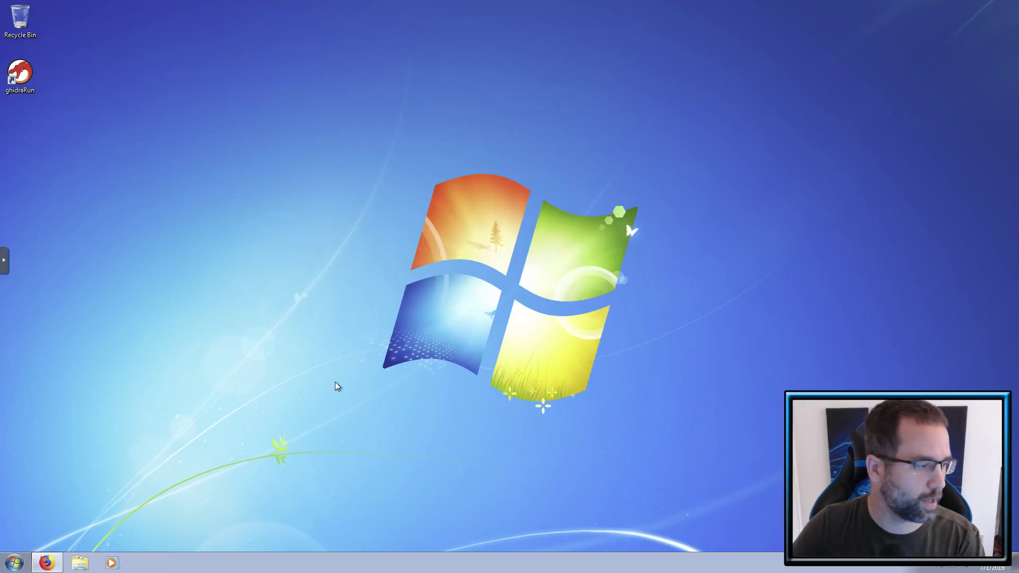
# - Restore Firefox in a new tab, entering then erasing the oracle.com address
pyautogui.click(48, 562)
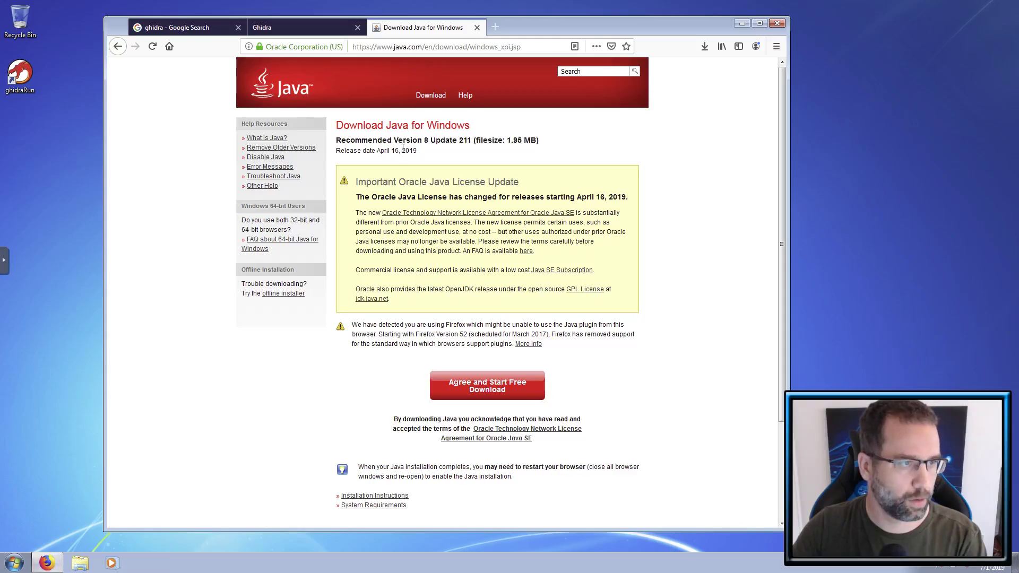
pyautogui.click(495, 27)
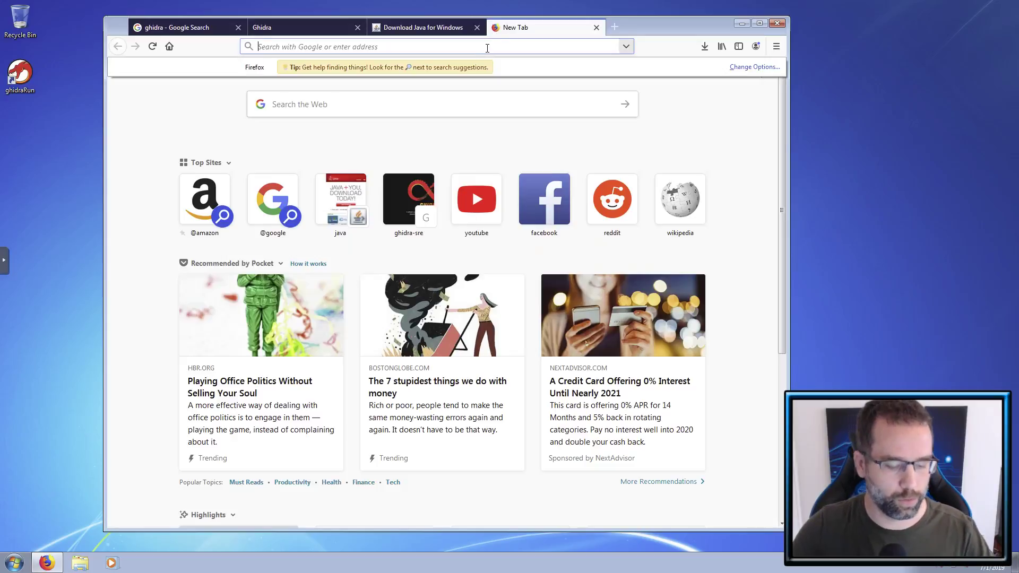
pyautogui.write('www.')
pyautogui.press('BackSpace')
pyautogui.write('oracle.com')
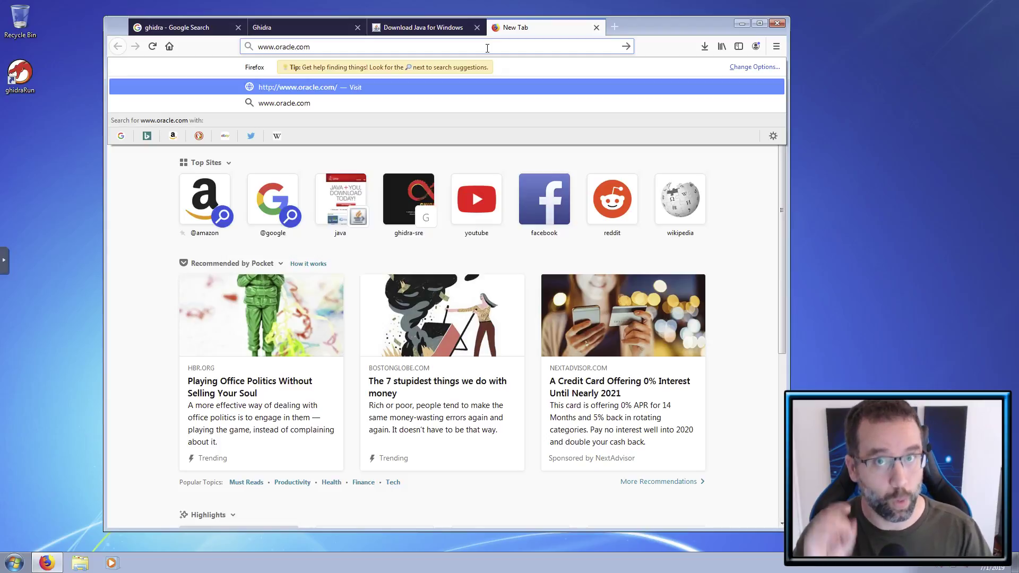
pyautogui.press('BackSpace')
pyautogui.press('BackSpace')
pyautogui.press('BackSpace')
pyautogui.press('BackSpace')
pyautogui.press('BackSpace')
pyautogui.press('BackSpace')
pyautogui.press('BackSpace')
pyautogui.press('BackSpace')
pyautogui.press('BackSpace')
pyautogui.press('BackSpace')
pyautogui.press('BackSpace')
pyautogui.press('BackSpace')
pyautogui.press('BackSpace')
pyautogui.press('BackSpace')
# - Search the web for 'java jdk 11' and open Oracle's JDK 11 downloads result in a new tab
pyautogui.click(533, 109)
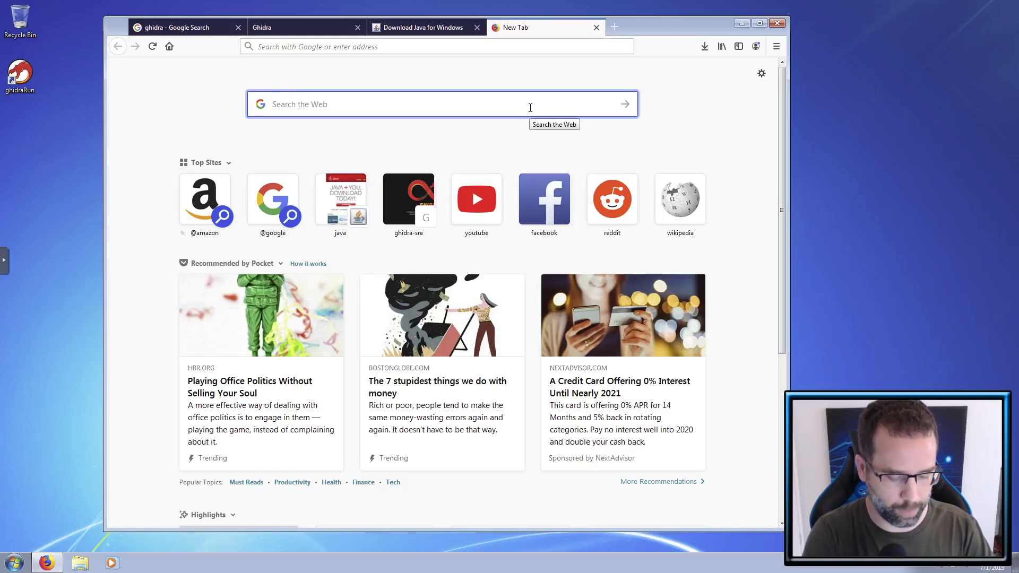
pyautogui.write('java j')
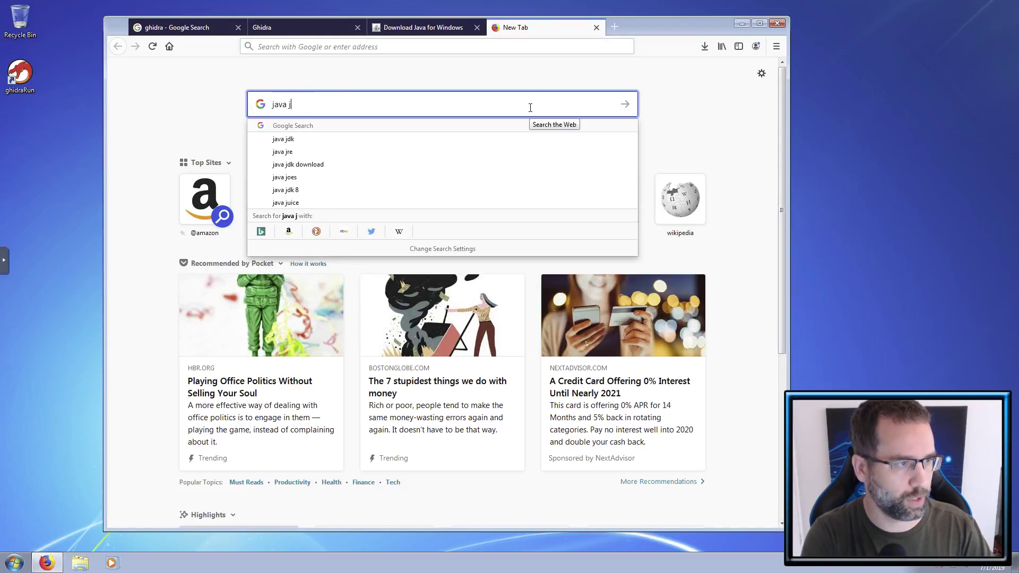
pyautogui.write('dk 11')
pyautogui.press('Return')
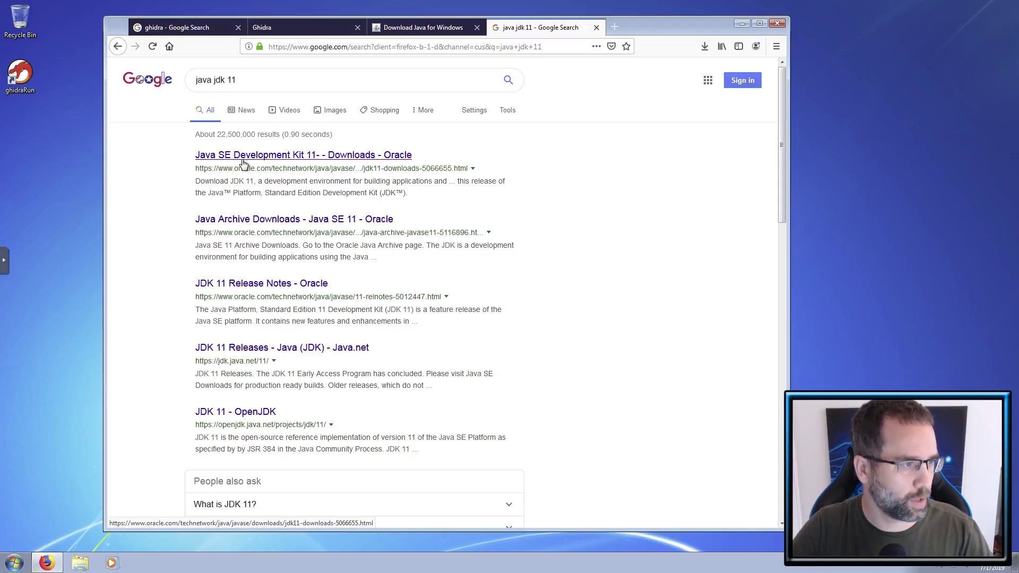
pyautogui.middleClick(340, 161)
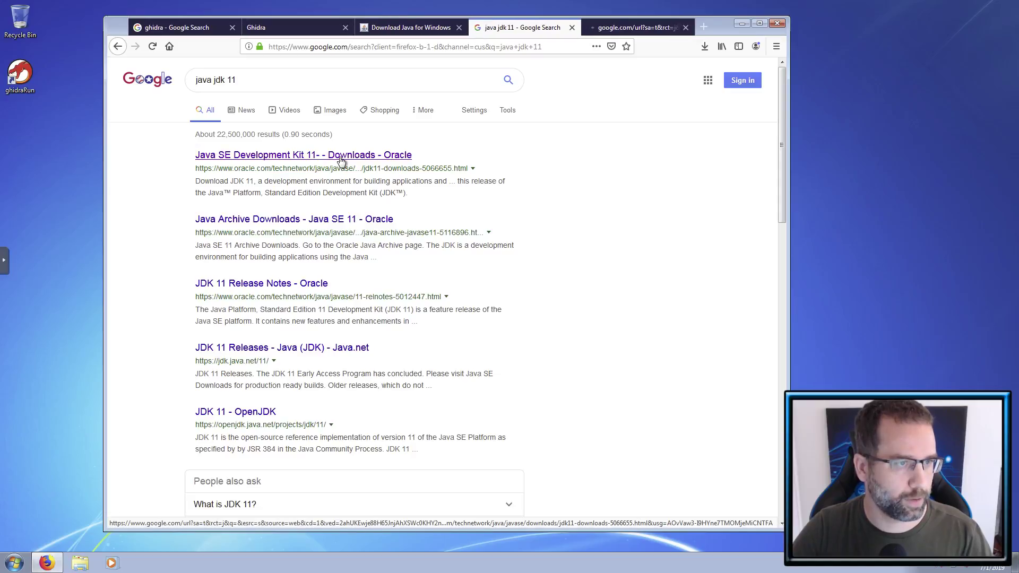
pyautogui.click(611, 32)
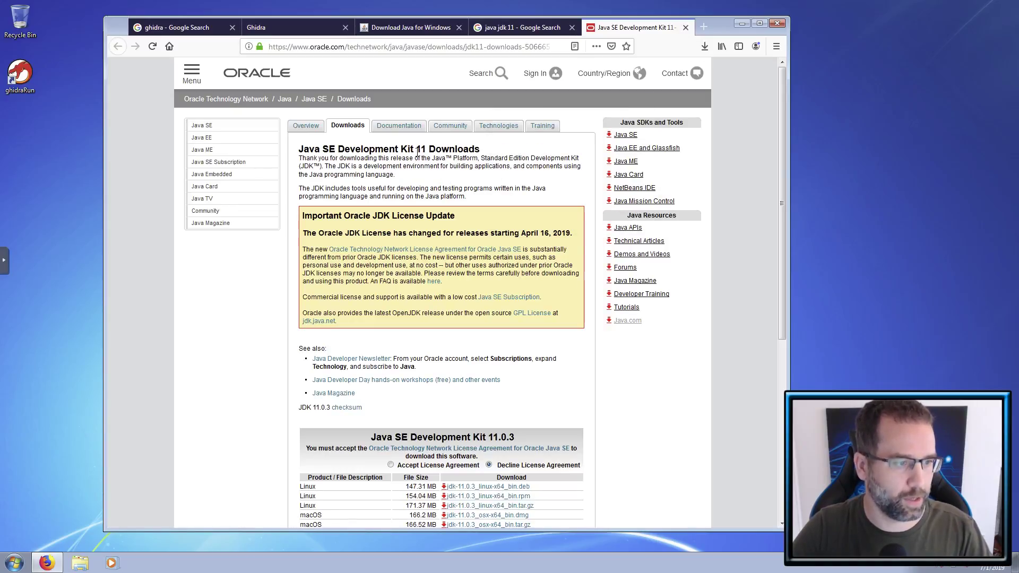
# - Accept the Oracle license agreement and request jdk-11.0.3_windows-x64_bin.exe
pyautogui.scroll(-5, 417, 152)
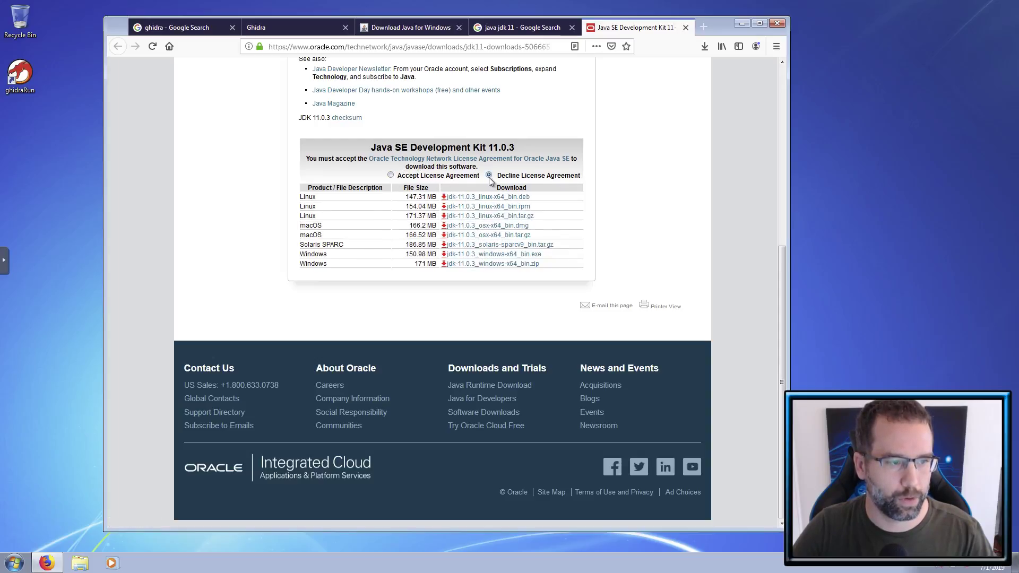
pyautogui.click(390, 175)
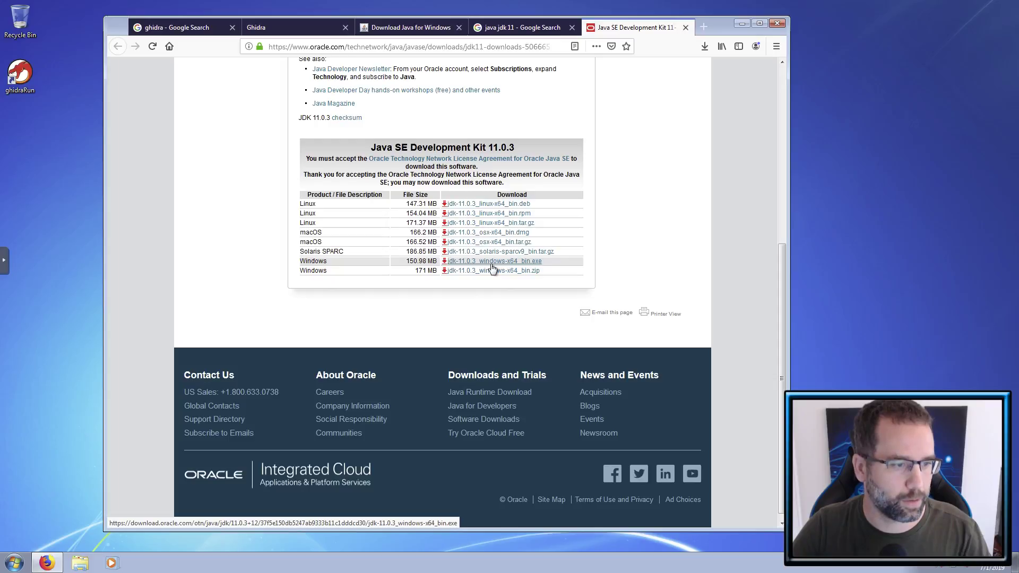
pyautogui.click(491, 265)
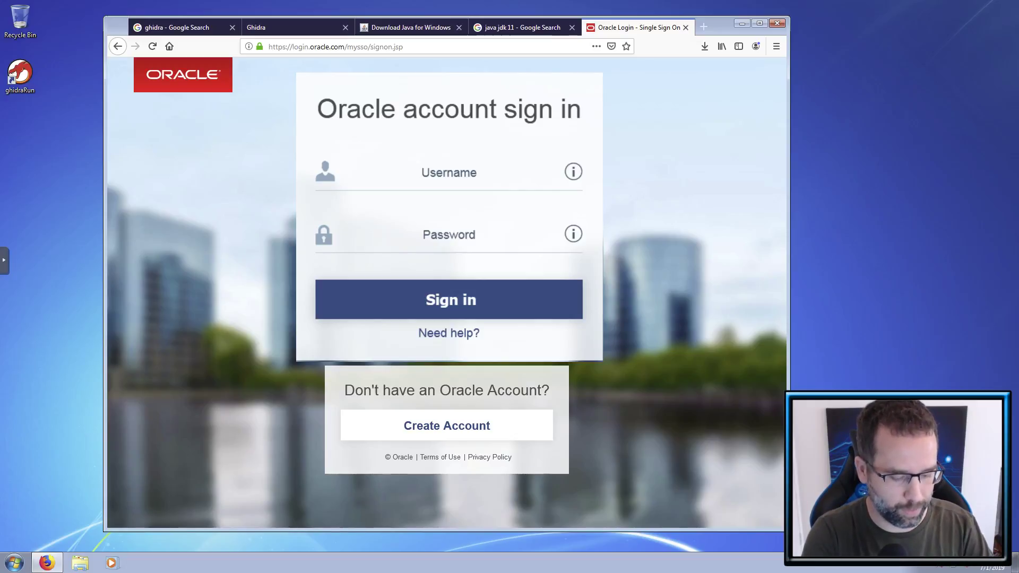
# - Sign in, save the JDK 11.0.3 installer, close the sign-in and search tabs, and show downloads
pyautogui.press('Return')
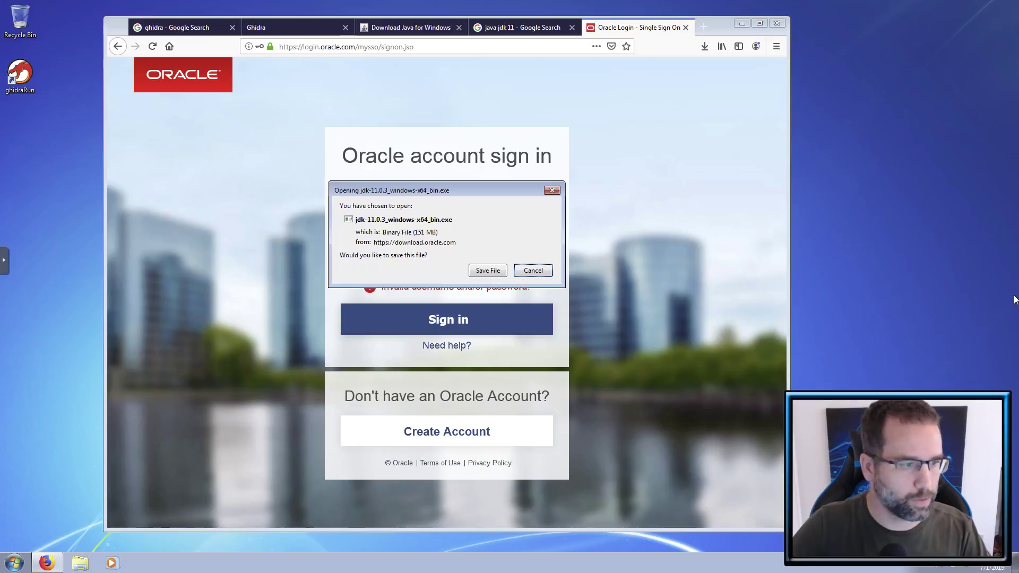
pyautogui.click(486, 271)
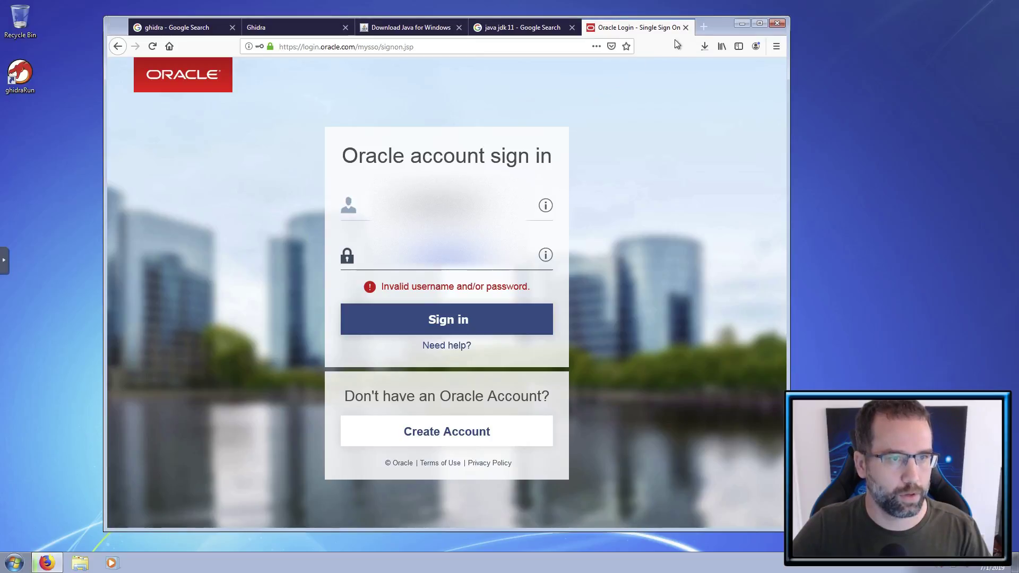
pyautogui.click(685, 27)
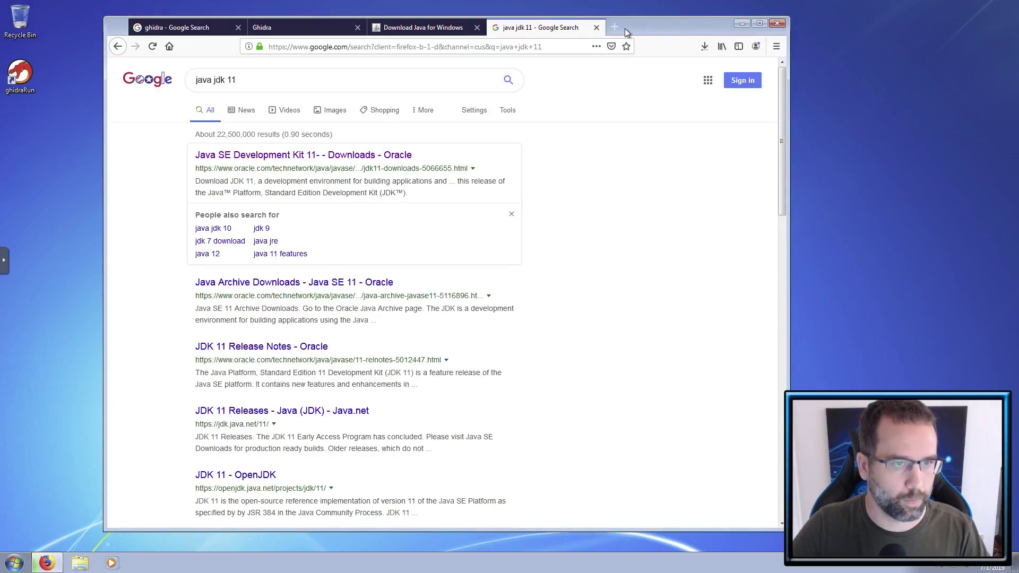
pyautogui.click(596, 28)
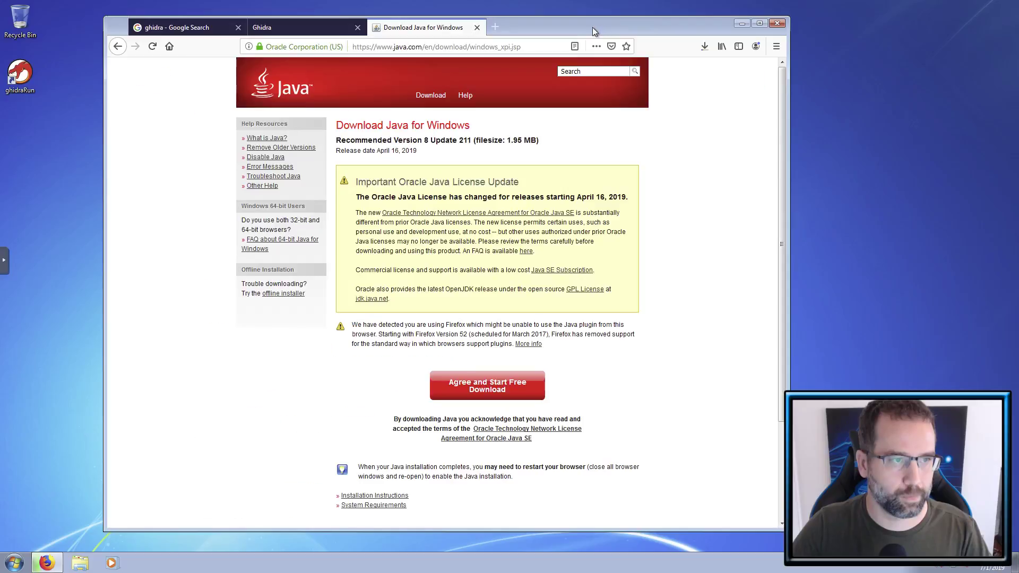
pyautogui.click(495, 27)
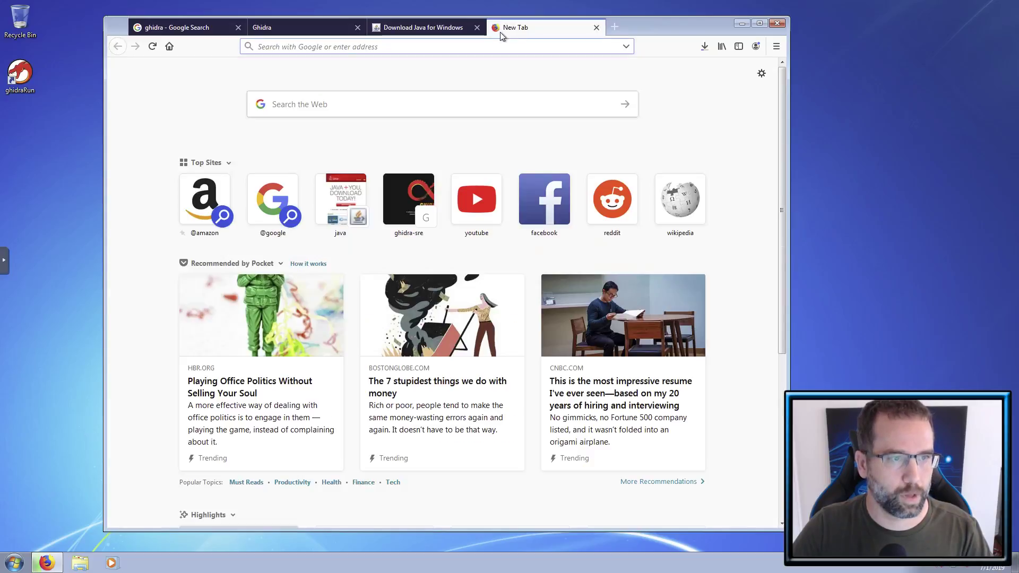
pyautogui.click(704, 54)
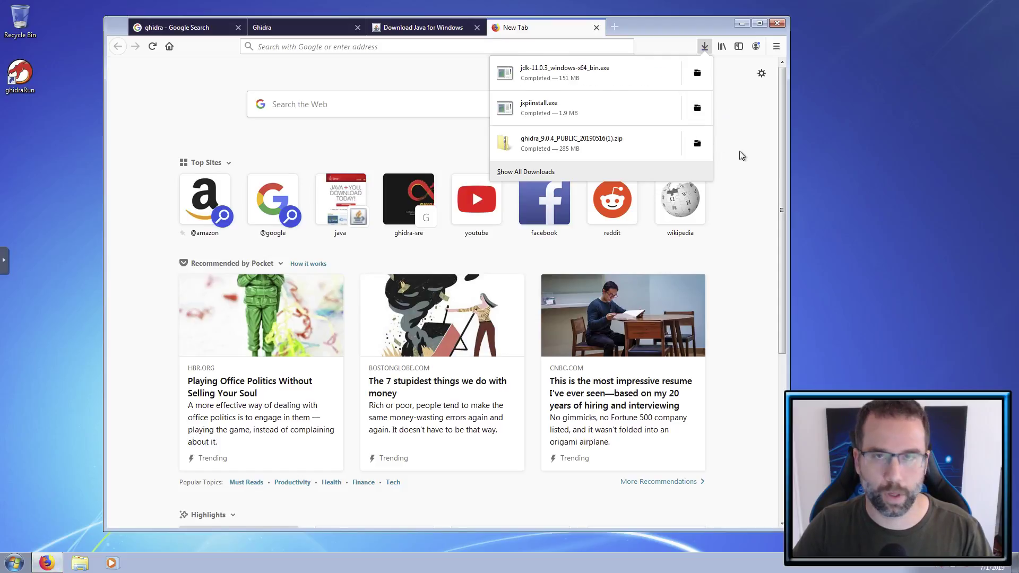
# - Run jdk-11.0.3_windows-x64_bin.exe from Downloads and install JDK 11.0.3 (64-bit) with default components
pyautogui.click(695, 75)
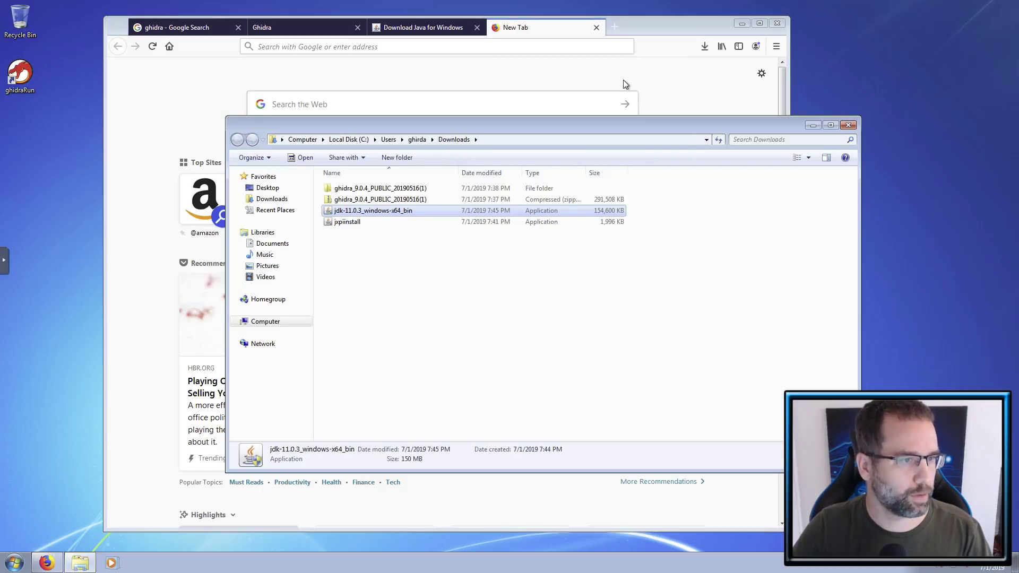
pyautogui.doubleClick(407, 211)
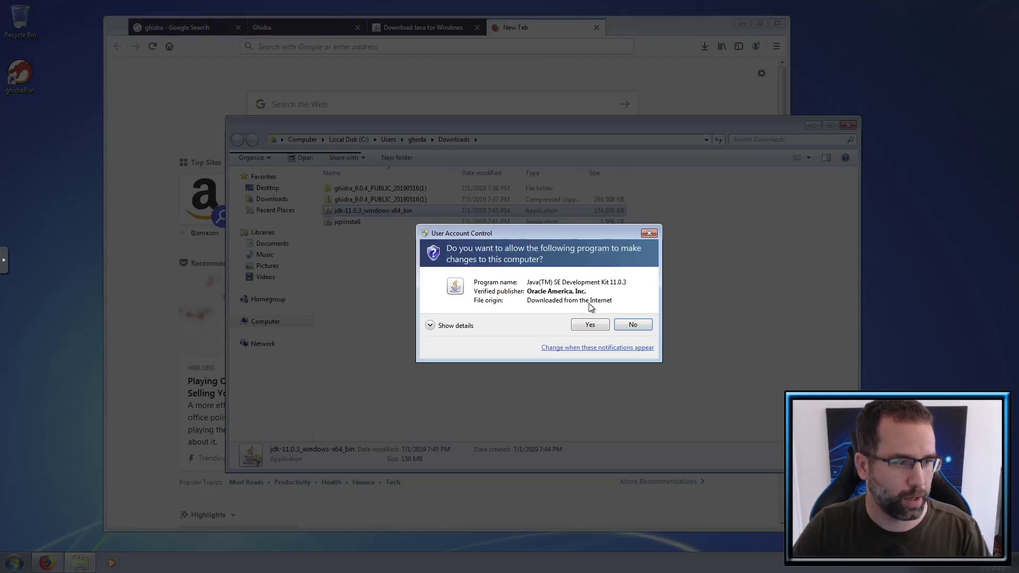
pyautogui.click(590, 324)
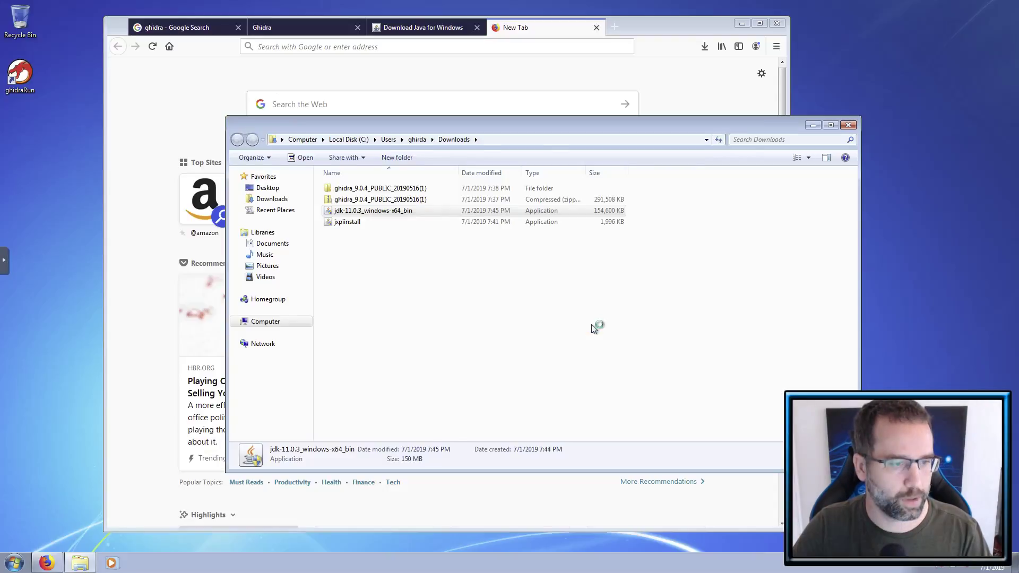
pyautogui.click(815, 129)
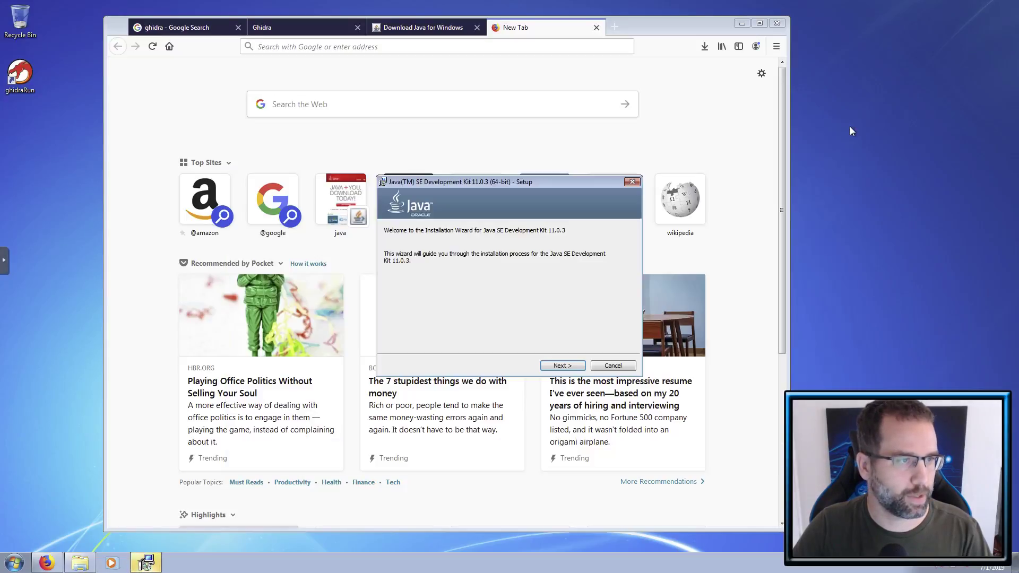
pyautogui.click(727, 31)
pyautogui.click(742, 23)
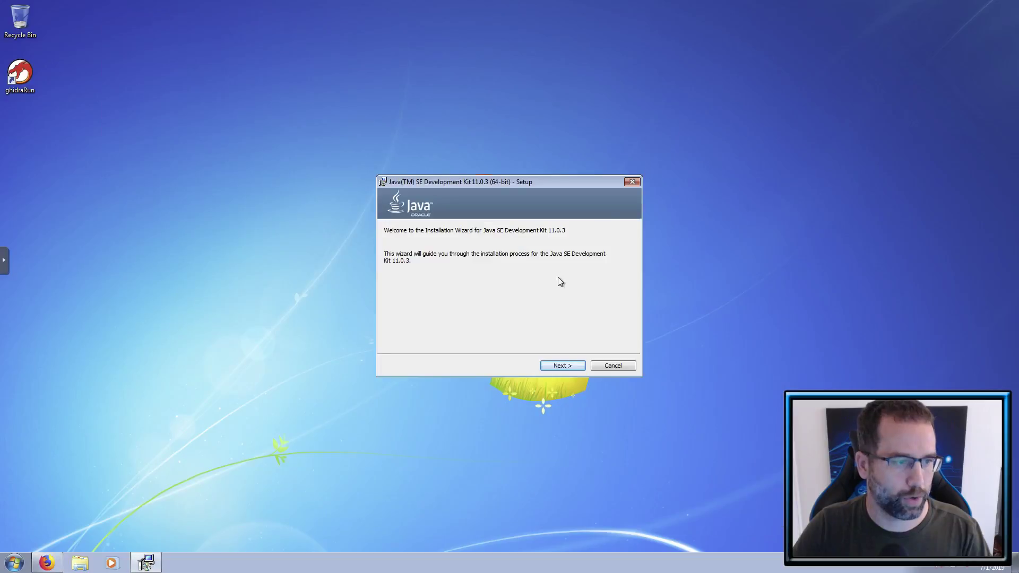
pyautogui.click(570, 370)
pyautogui.click(572, 369)
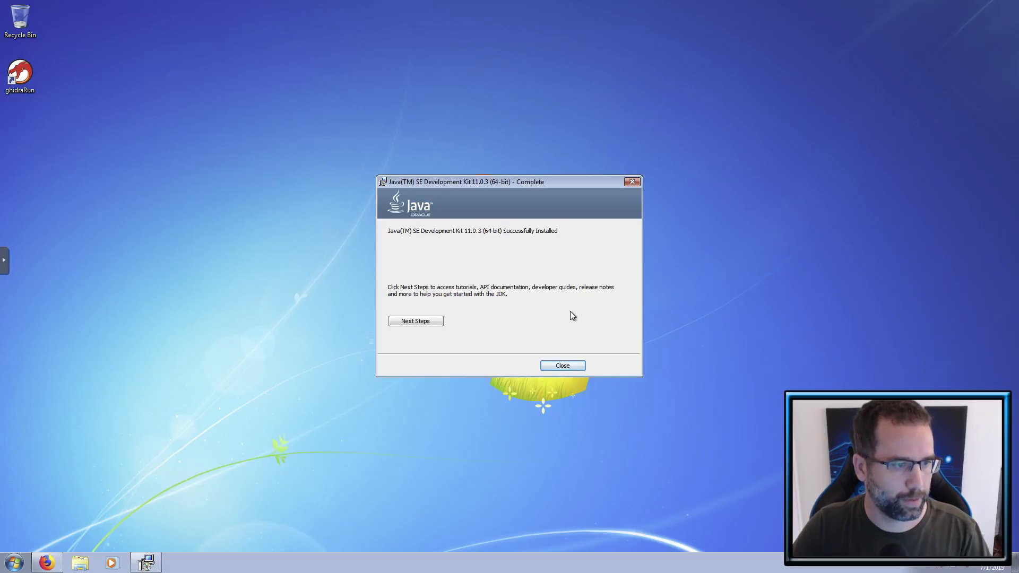
pyautogui.click(562, 365)
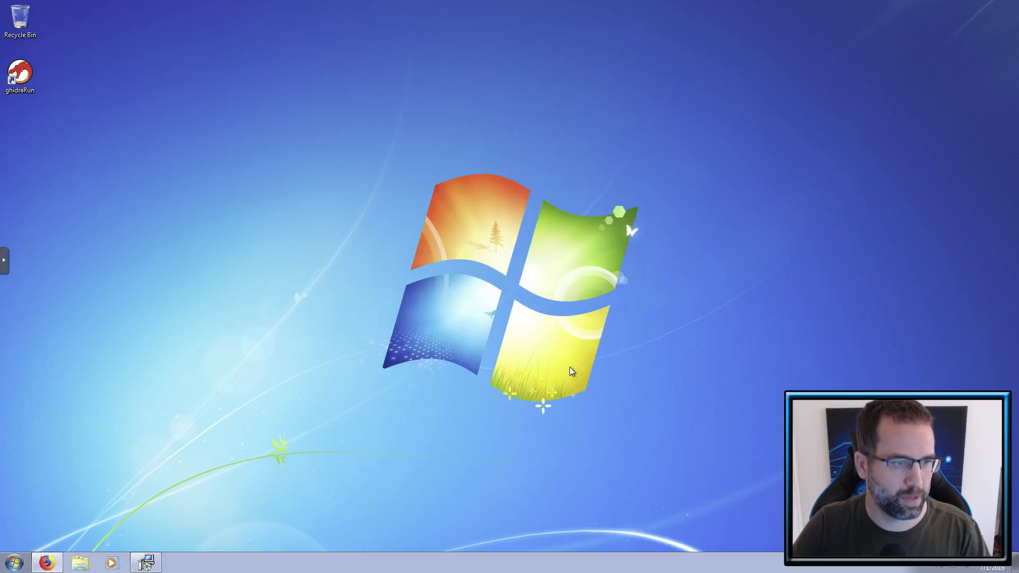
# - Launch Ghidra from the ghidraRun shortcut and accept its user agreement
pyautogui.click(20, 77)
pyautogui.rightClick(20, 78)
pyautogui.click(30, 81)
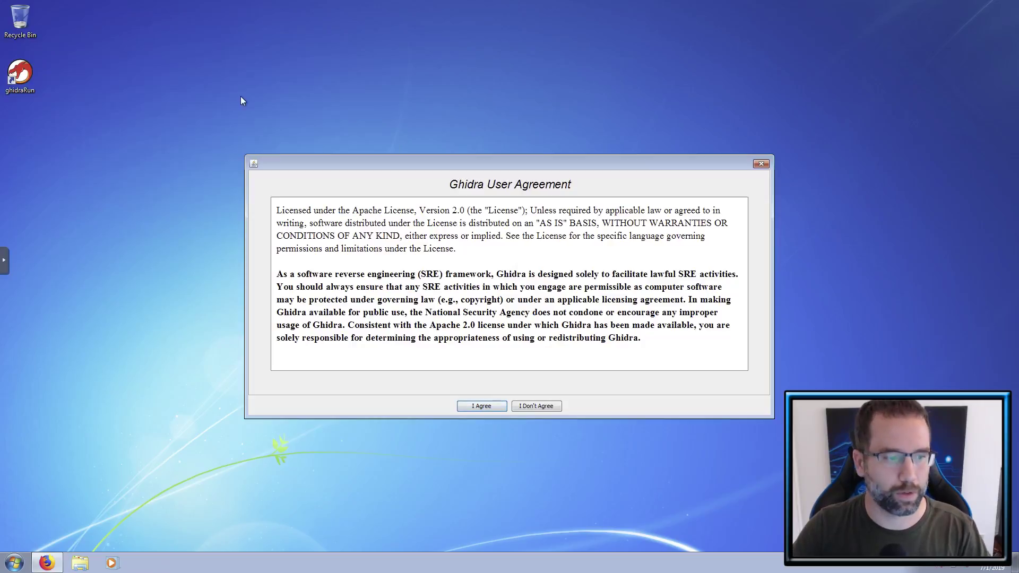
pyautogui.click(480, 405)
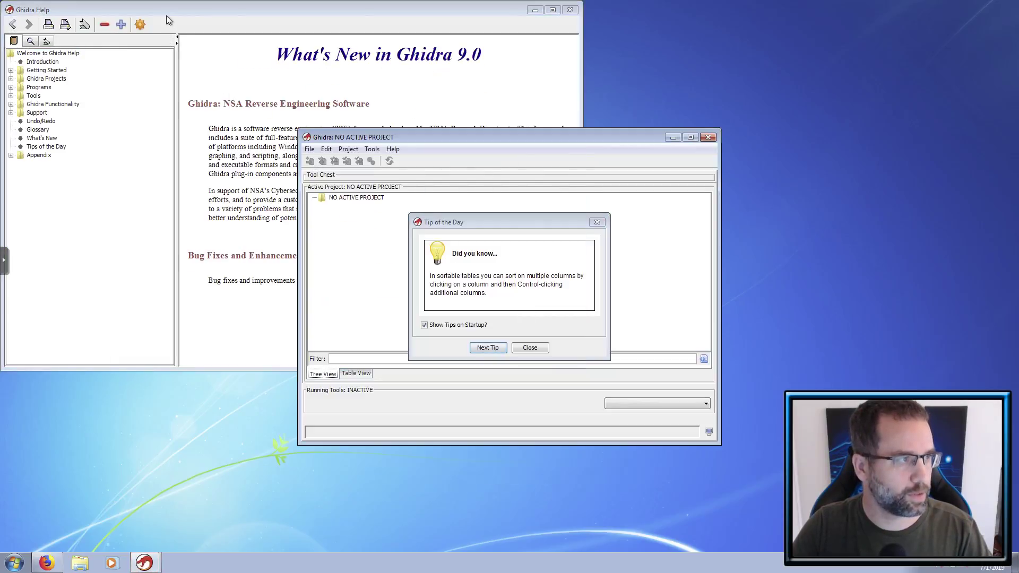
# - Close the Ghidra Help and Tip of the Day windows, then return to Firefox
pyautogui.moveTo(168, 10); pyautogui.dragTo(381, 108)
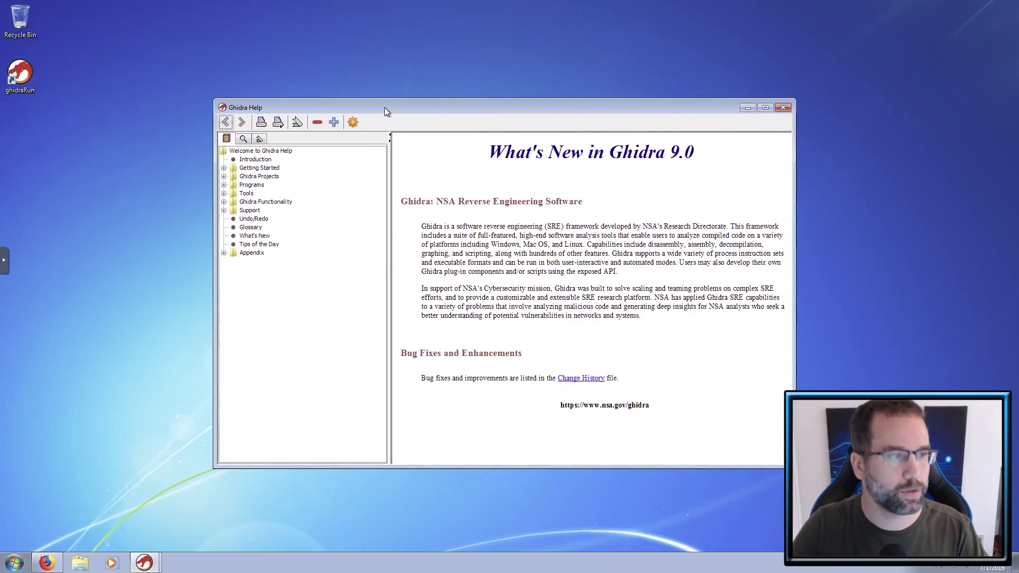
pyautogui.click(785, 108)
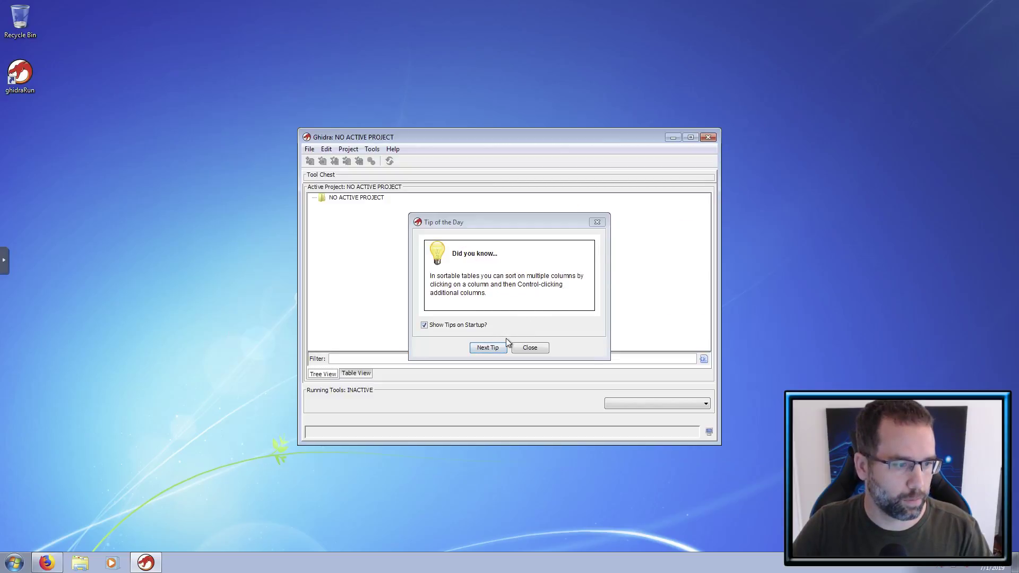
pyautogui.click(529, 348)
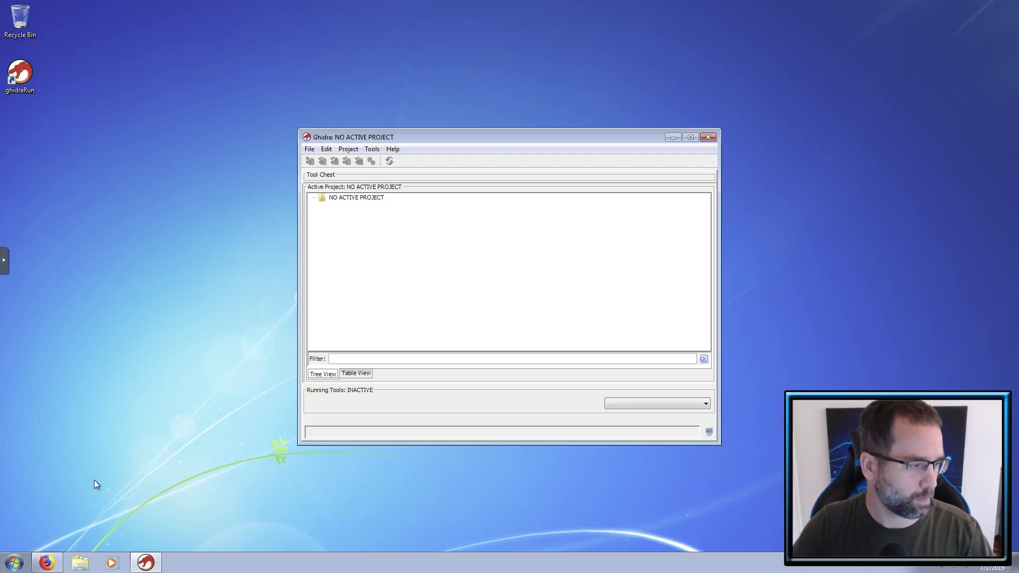
pyautogui.click(47, 568)
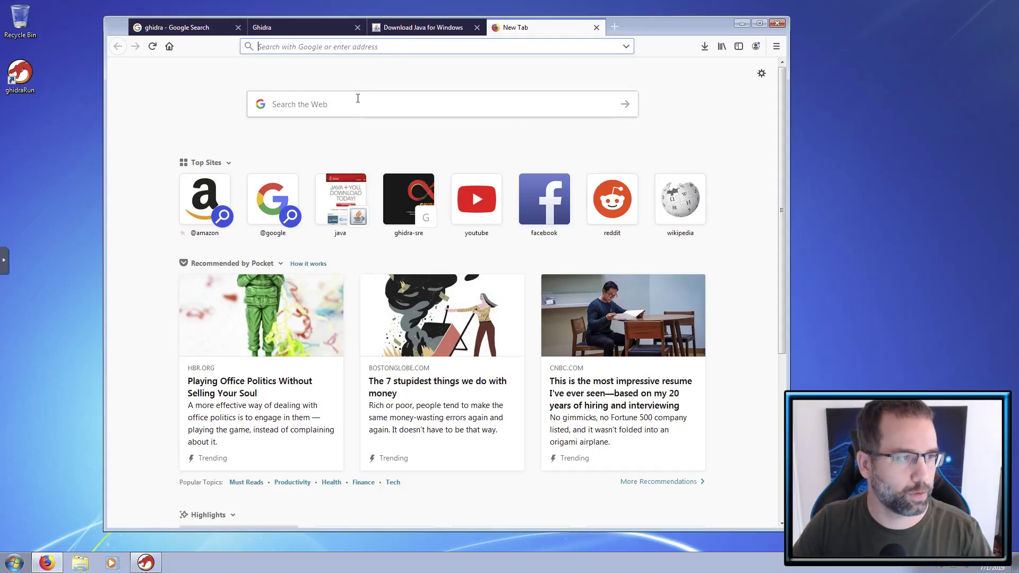
# - Focus the Search the Web box on Firefox's New Tab page
pyautogui.click(356, 103)
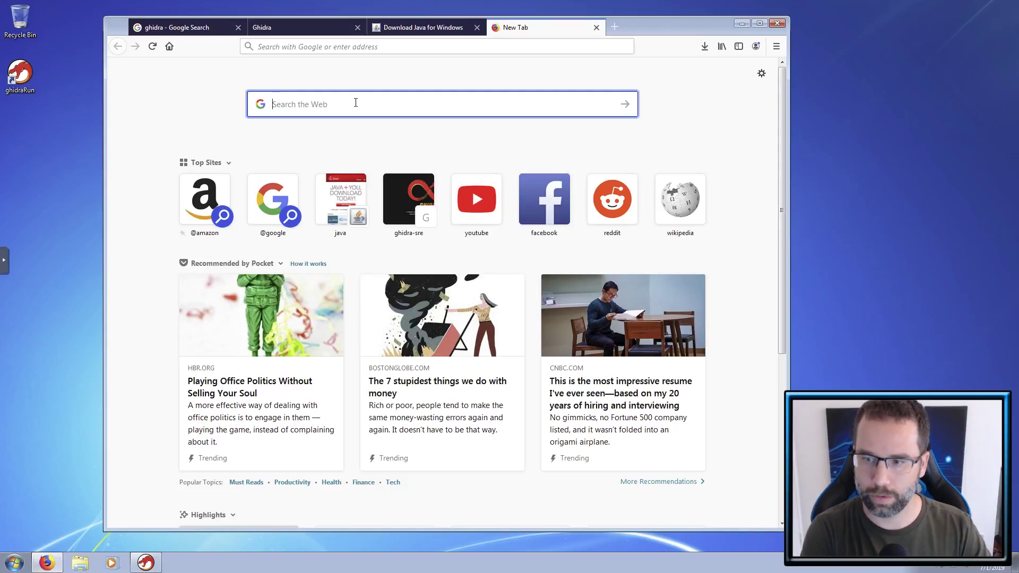
# - Search 'shogunlab here be dragons' and open the Shogun Lab Ghidra Part 0 post
pyautogui.write('sh')
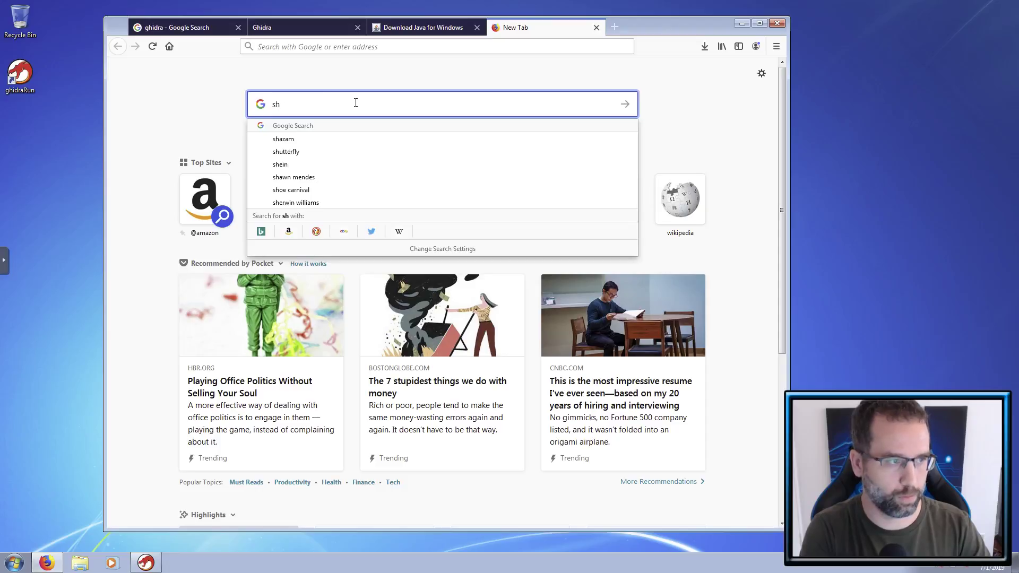
pyautogui.write('ogunlab ')
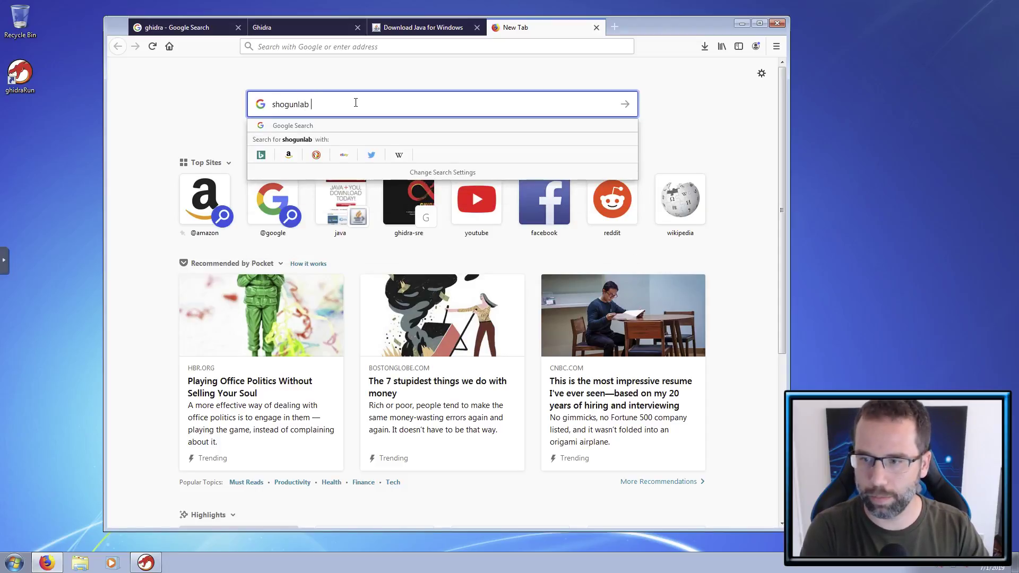
pyautogui.write('here be d')
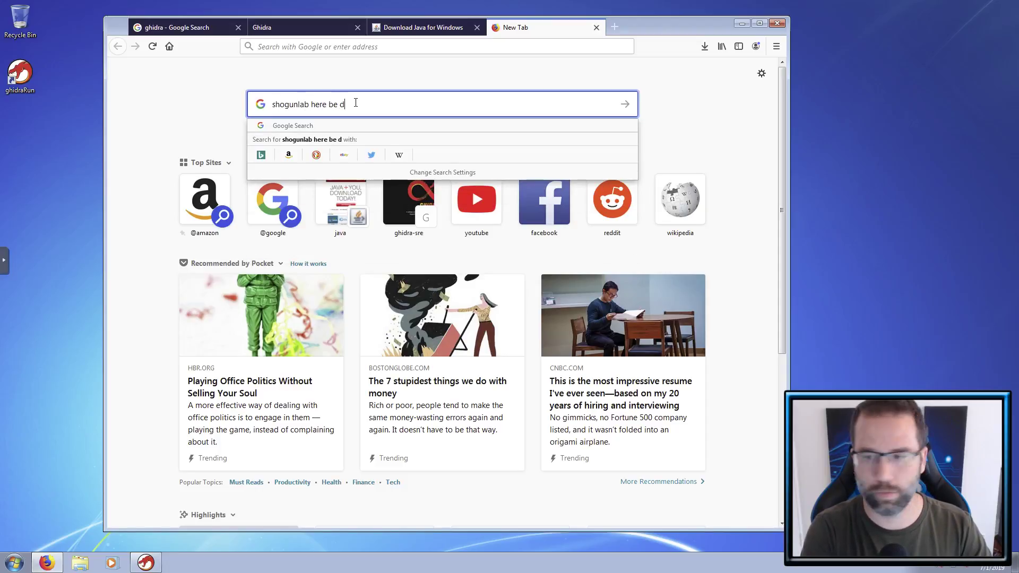
pyautogui.write('ragons')
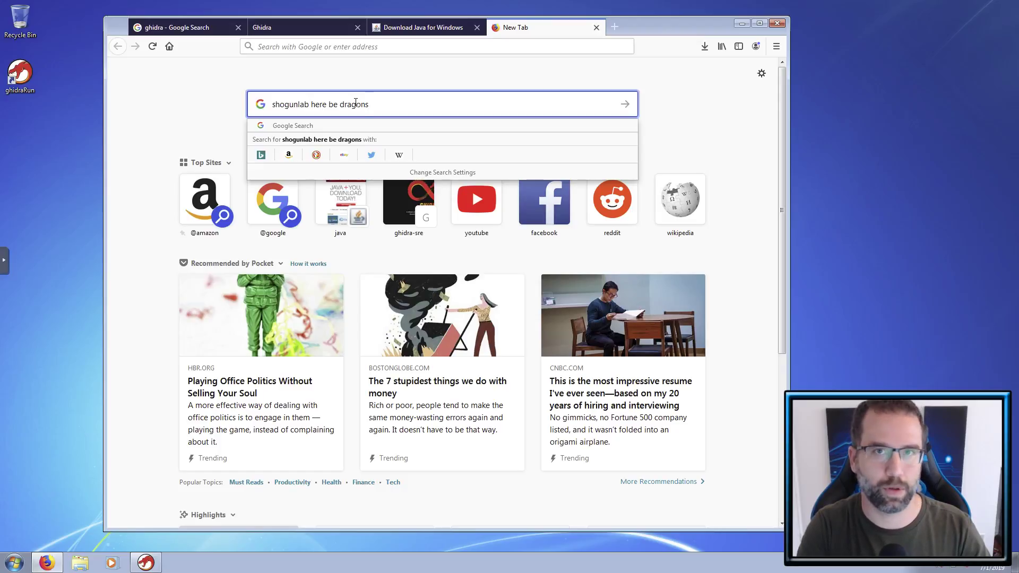
pyautogui.press('Return')
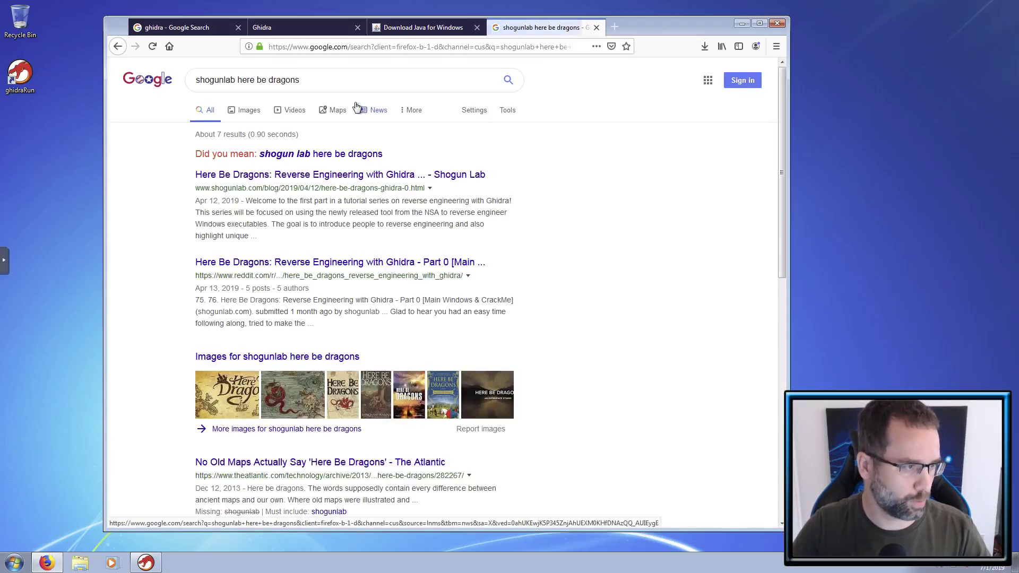
pyautogui.click(372, 175)
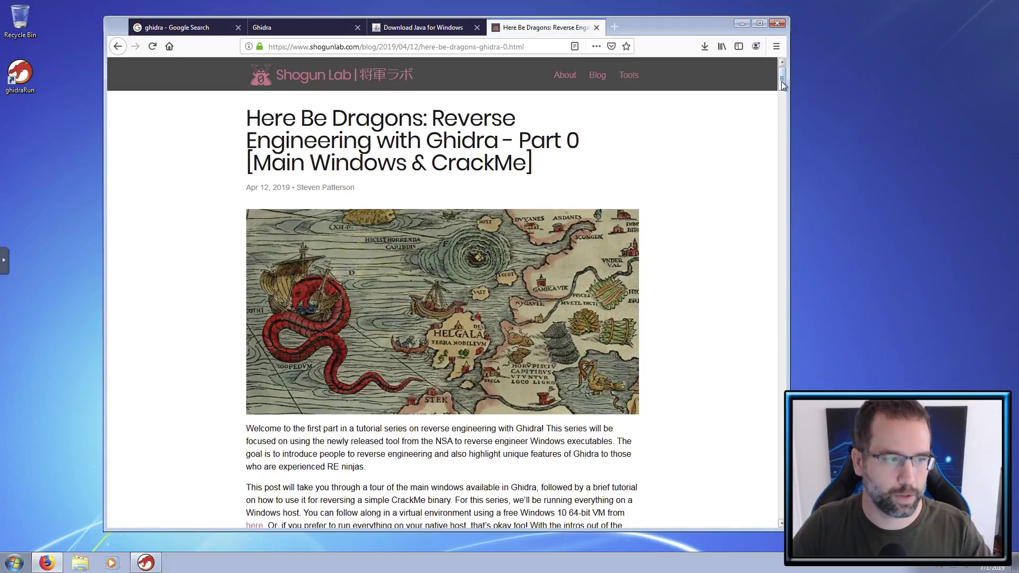
# - Scroll to the IOLI CrackMe section and follow its link to the Maijin/Workshop2015 repository
pyautogui.moveTo(783, 84); pyautogui.dragTo(792, 115)
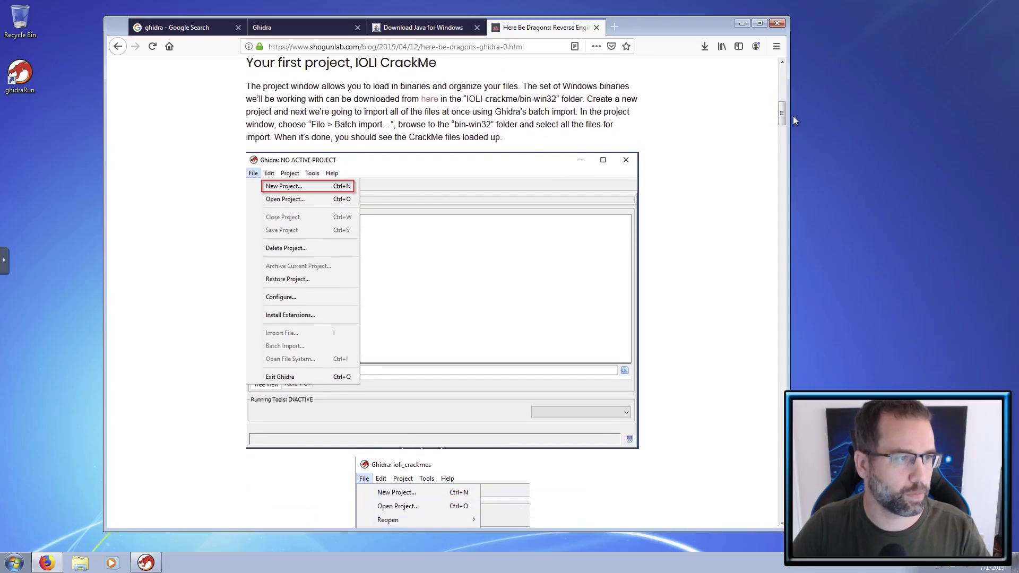
pyautogui.click(436, 103)
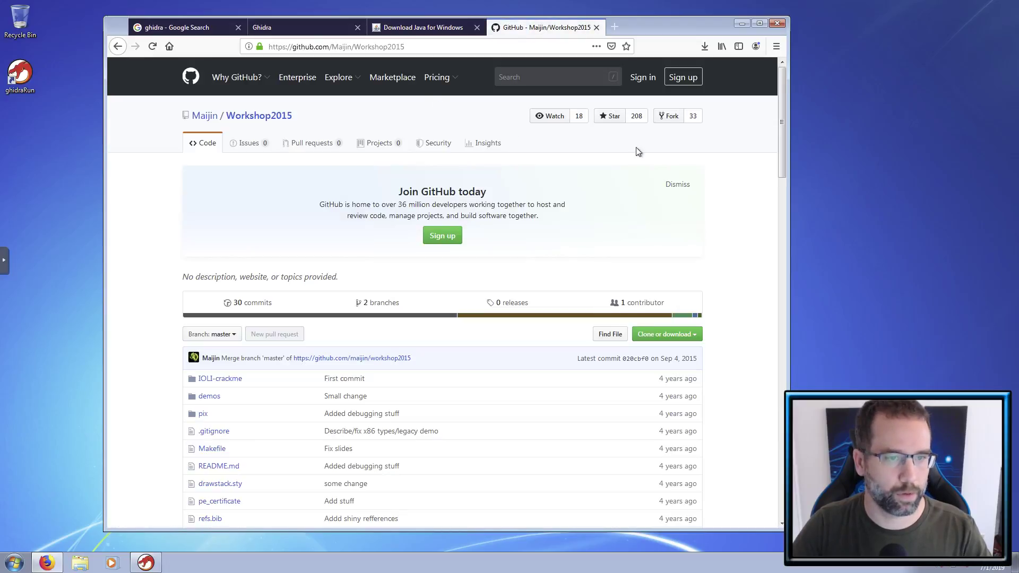
# - Navigate to IOLI-crackme > bin-win32 > crackme0x00.exe in the repository
pyautogui.moveTo(783, 110); pyautogui.dragTo(780, 150)
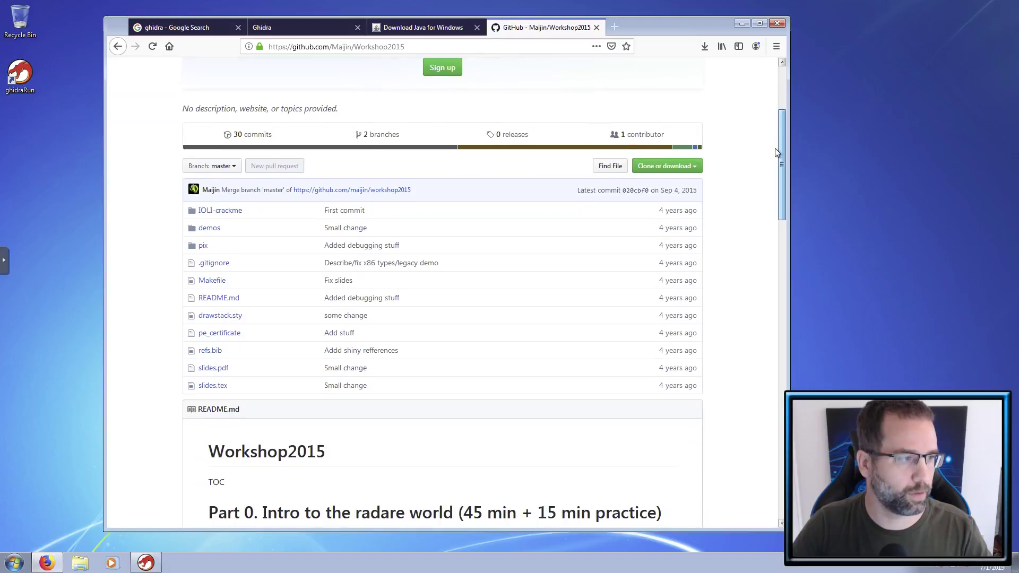
pyautogui.click(223, 214)
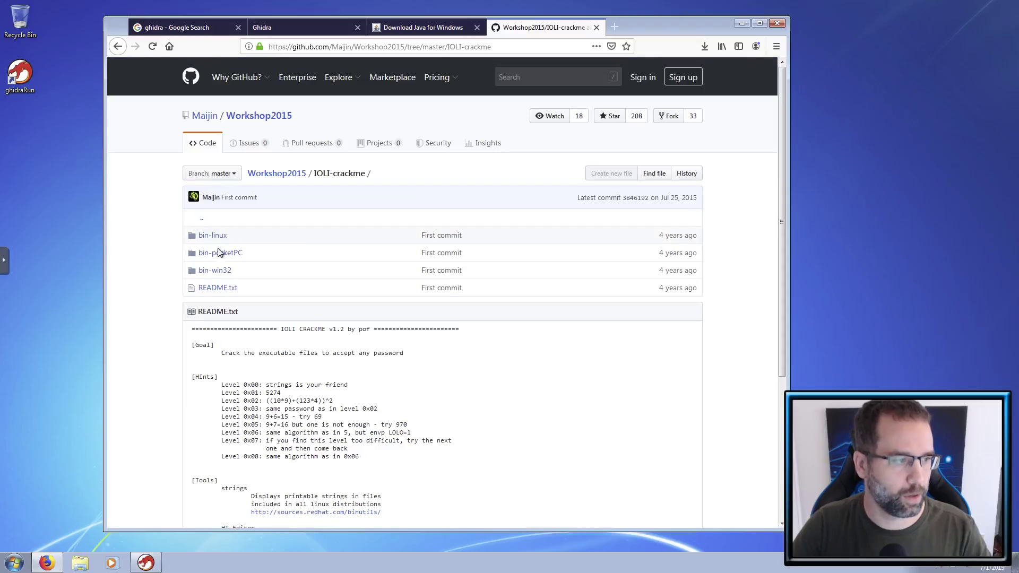
pyautogui.click(215, 271)
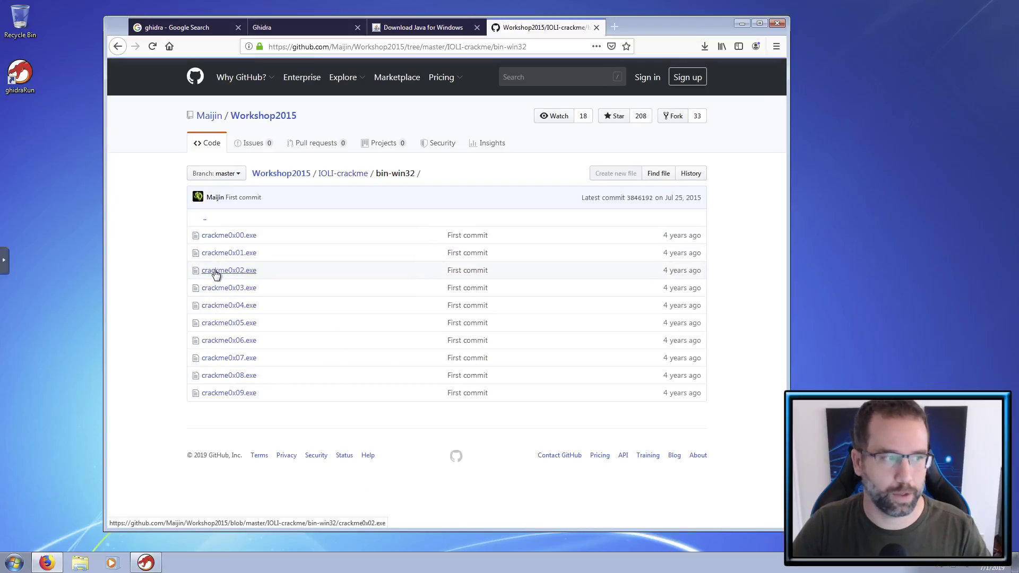
pyautogui.click(227, 235)
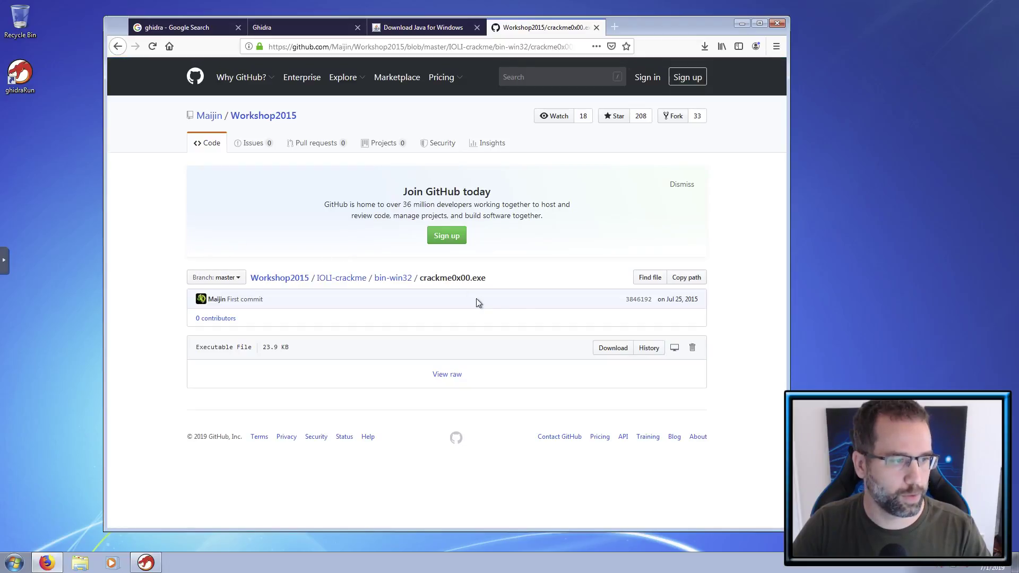
# - Download and save the 23.9 KB crackme0x00.exe, then show it in its folder
pyautogui.click(609, 352)
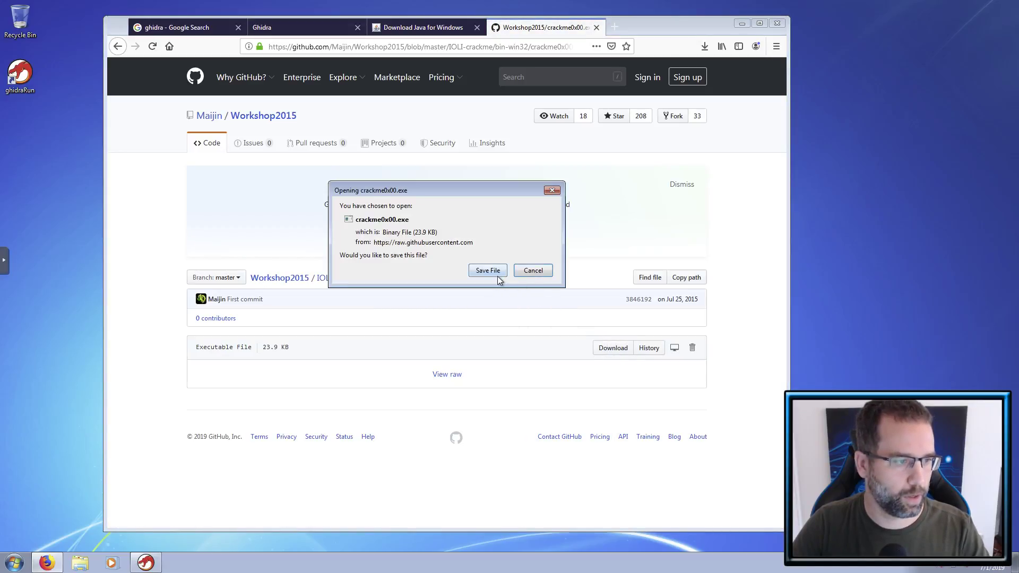
pyautogui.click(498, 274)
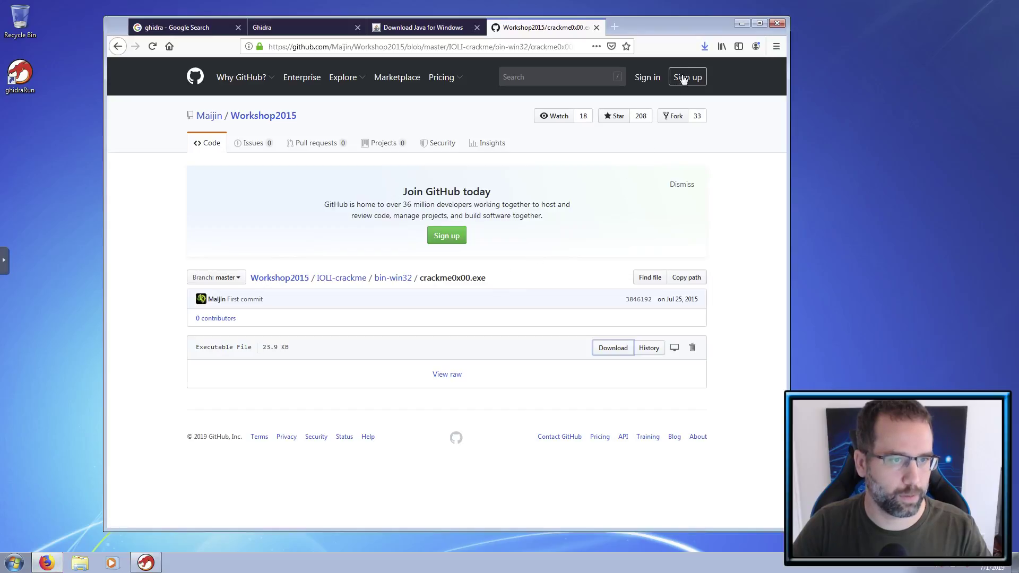
pyautogui.click(704, 46)
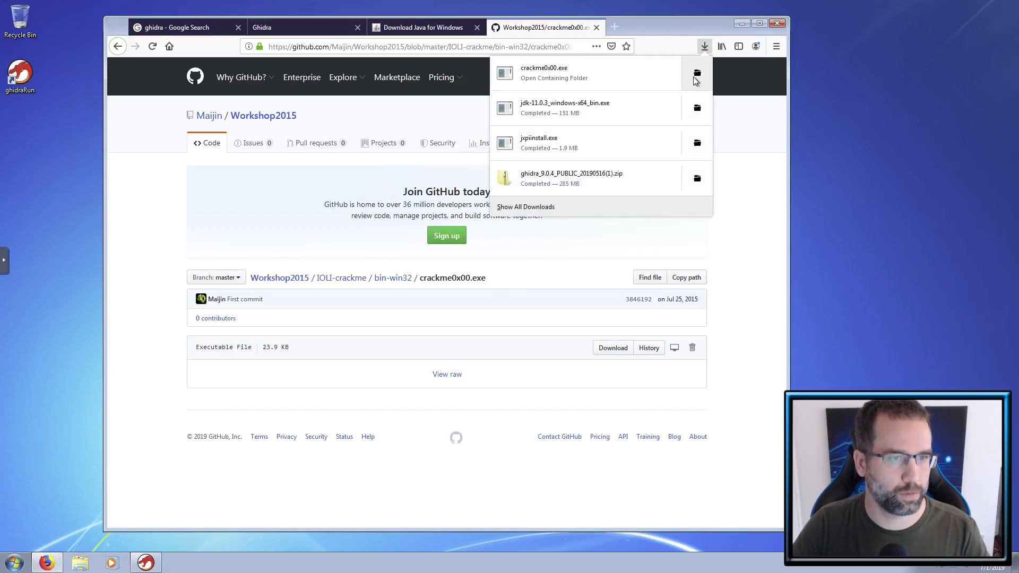
pyautogui.click(697, 73)
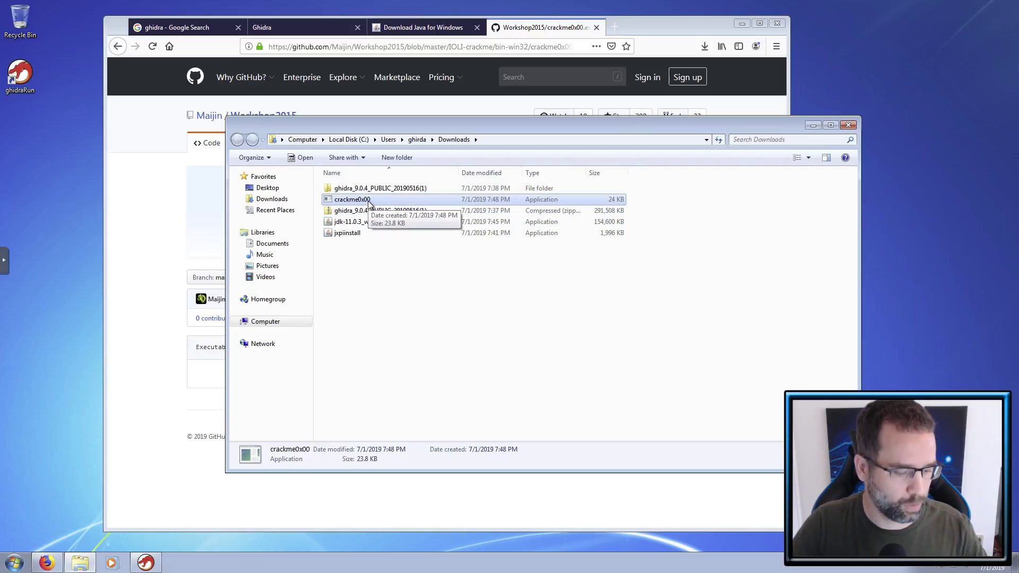
# - Drag crackme0x00 from the Downloads folder onto the desktop
pyautogui.moveTo(369, 202); pyautogui.dragTo(32, 152)
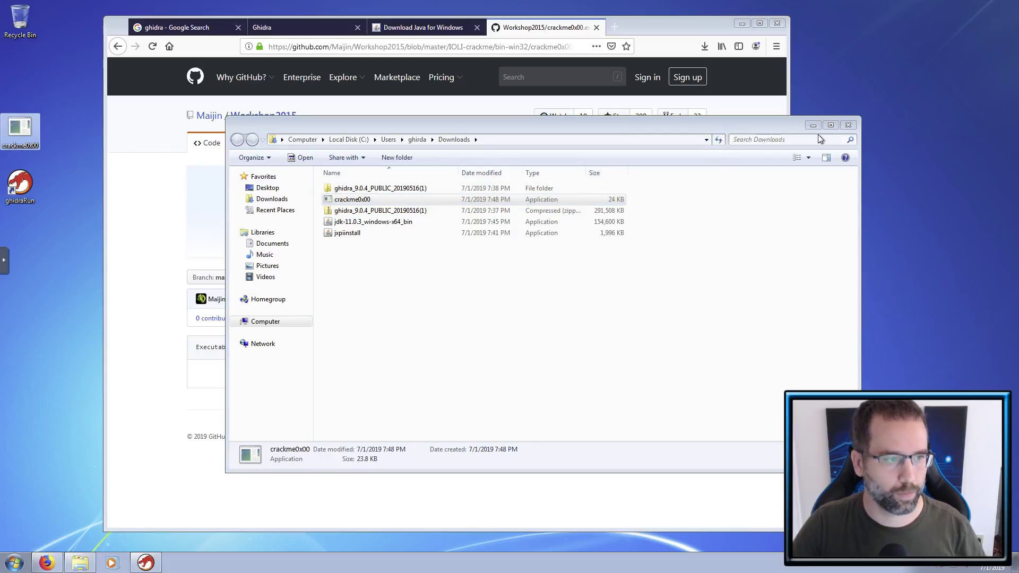
# - Close the Downloads folder, minimize Firefox, and move ghidraRun to the top of the desktop icons
pyautogui.click(847, 126)
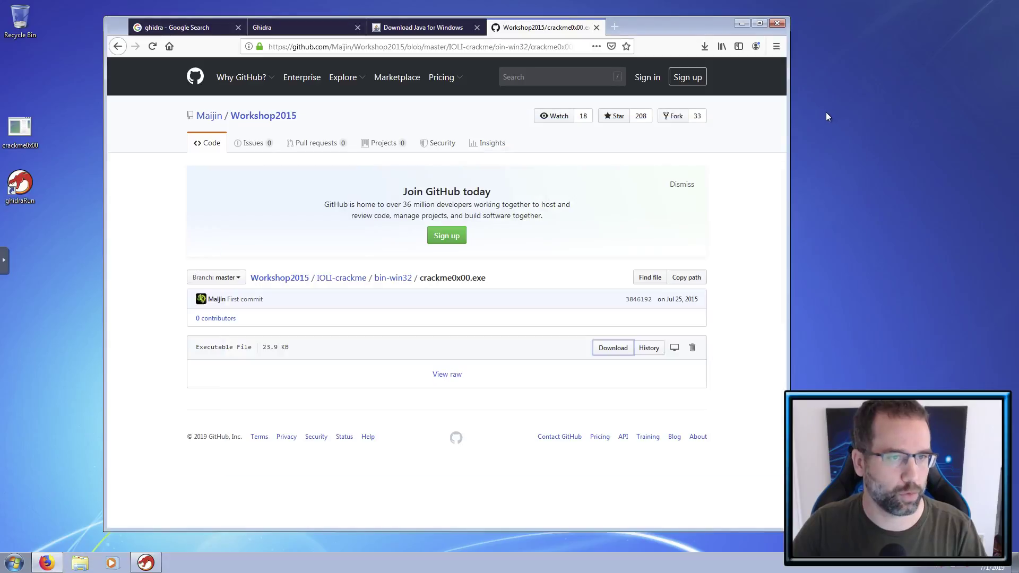
pyautogui.click(741, 24)
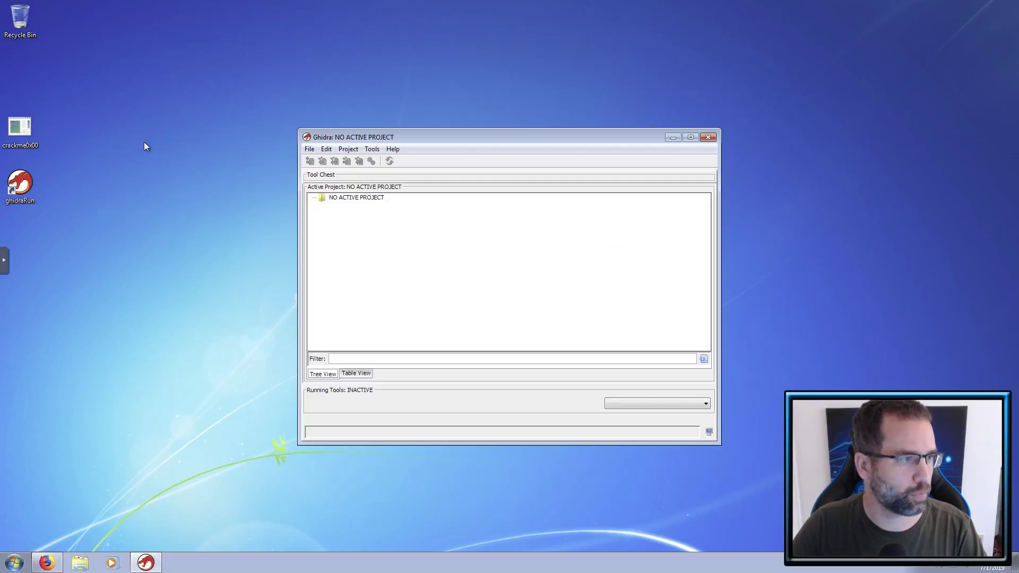
pyautogui.moveTo(22, 190); pyautogui.dragTo(54, 186)
pyautogui.moveTo(24, 93); pyautogui.dragTo(24, 75)
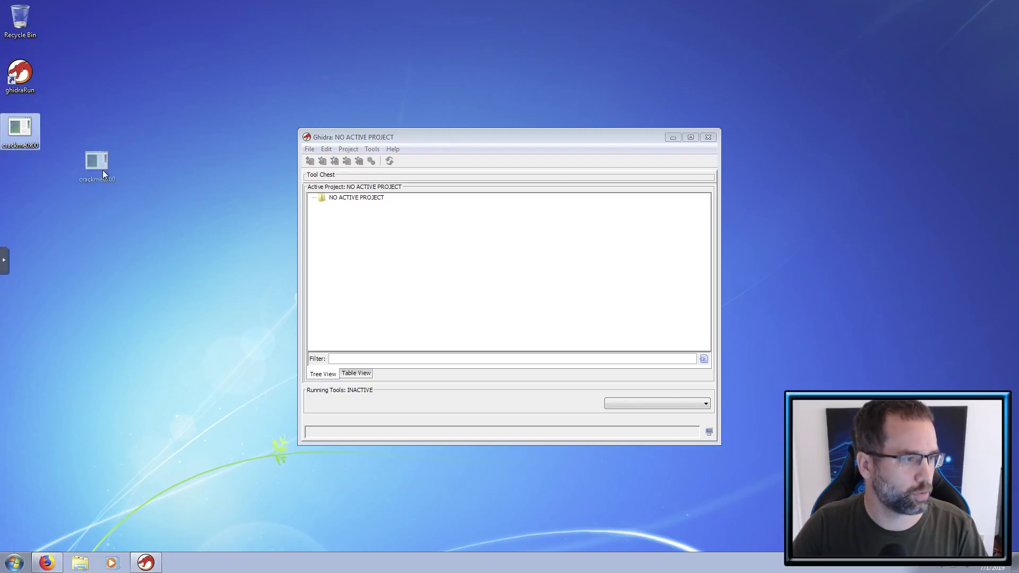
# - Bring the empty Ghidra project window forward and open its File menu
pyautogui.moveTo(387, 266); pyautogui.dragTo(405, 269)
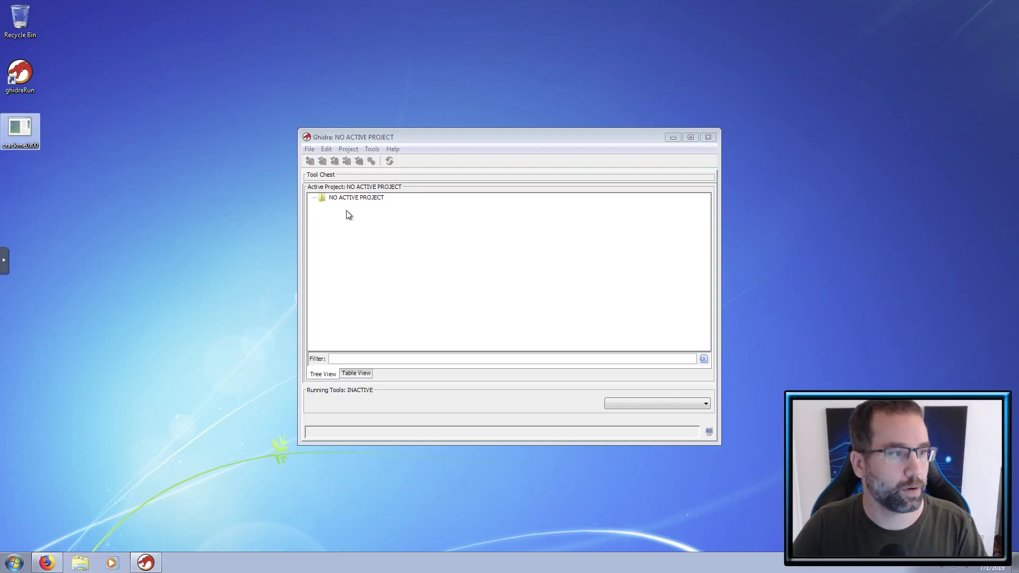
pyautogui.click(333, 198)
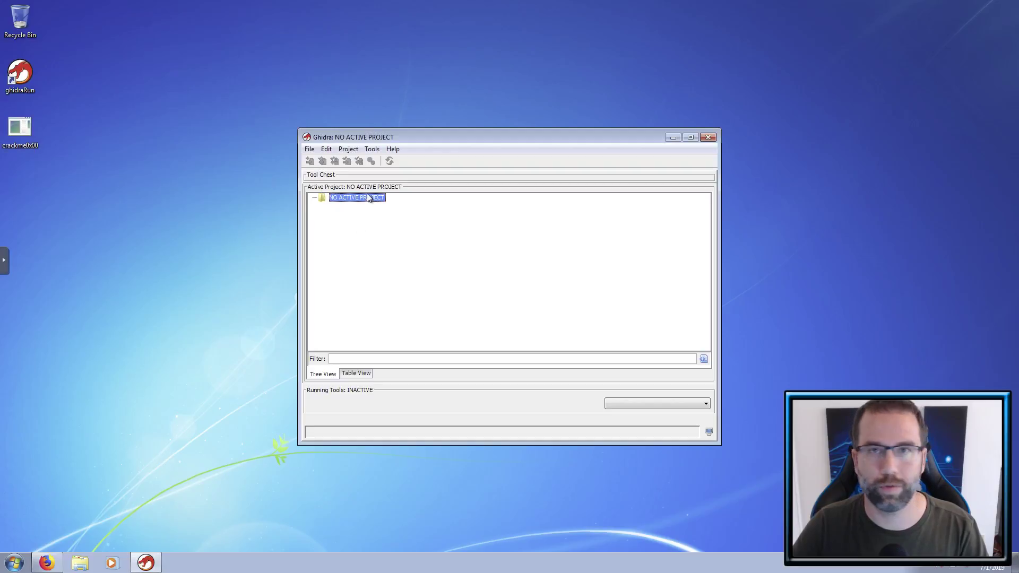
pyautogui.click(311, 150)
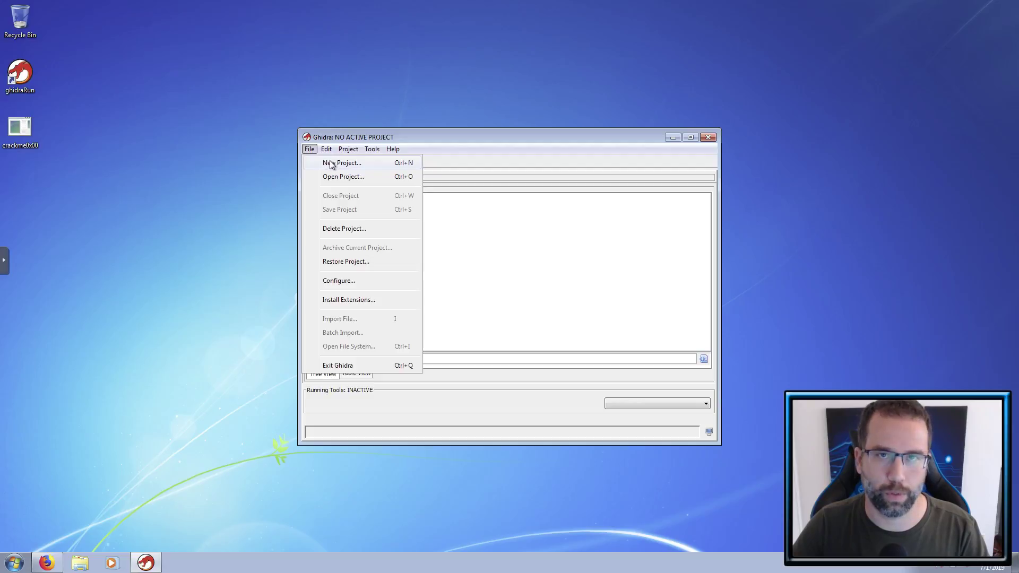
# - Create a non-shared Ghidra project named 'CrackMe' and select its folder
pyautogui.click(331, 164)
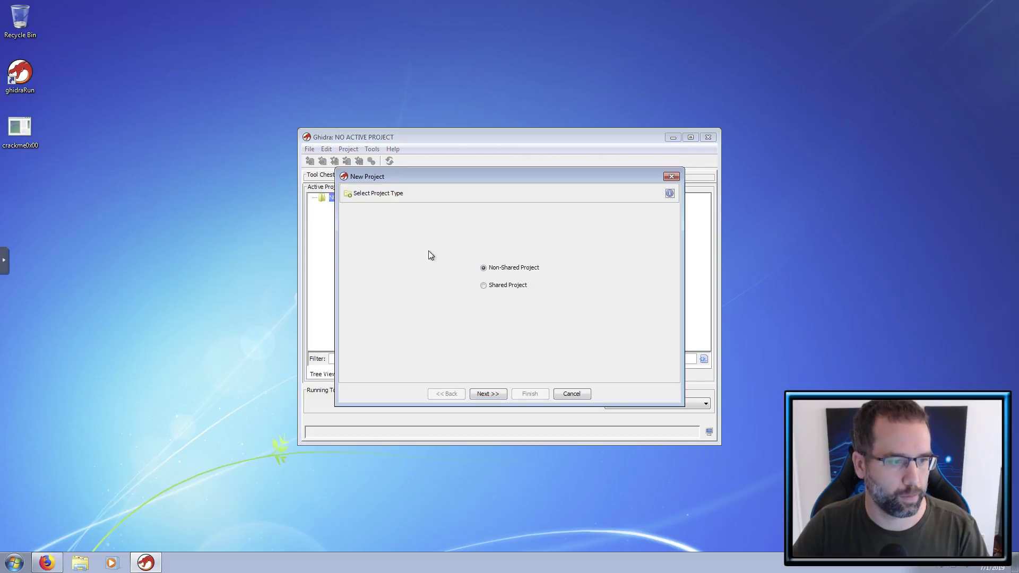
pyautogui.click(487, 394)
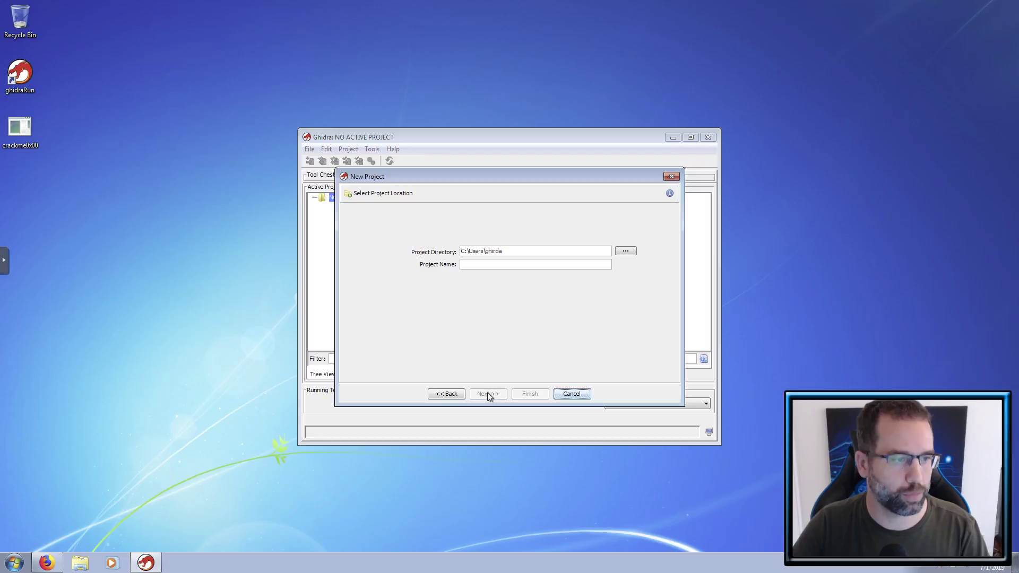
pyautogui.click(522, 265)
pyautogui.write('CrackMe')
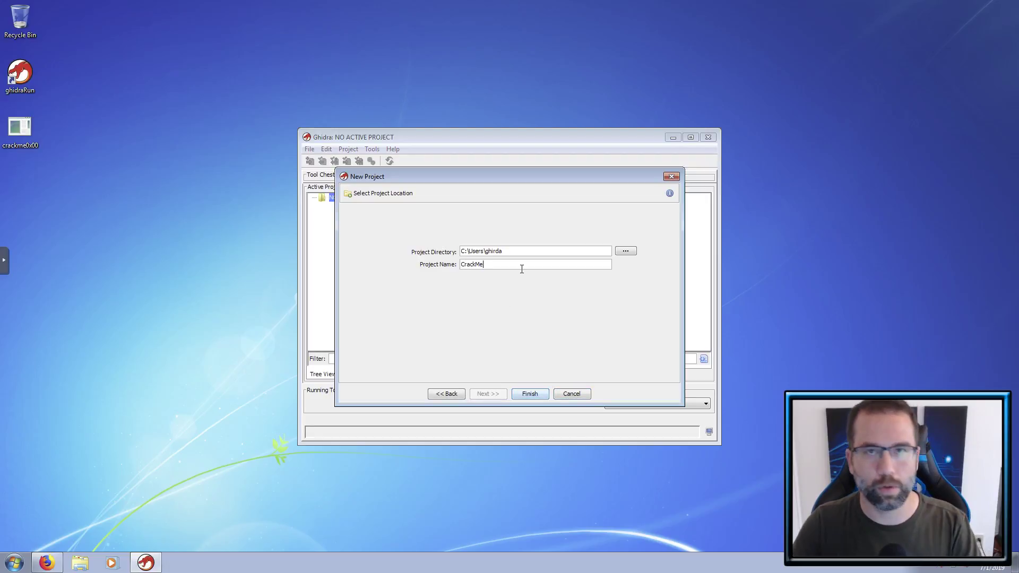
pyautogui.click(532, 395)
pyautogui.click(344, 215)
# - Drop crackme0x00 onto the CrackMe folder and accept the Portable Executable, x86:LE:32 import
pyautogui.moveTo(25, 134); pyautogui.dragTo(349, 214)
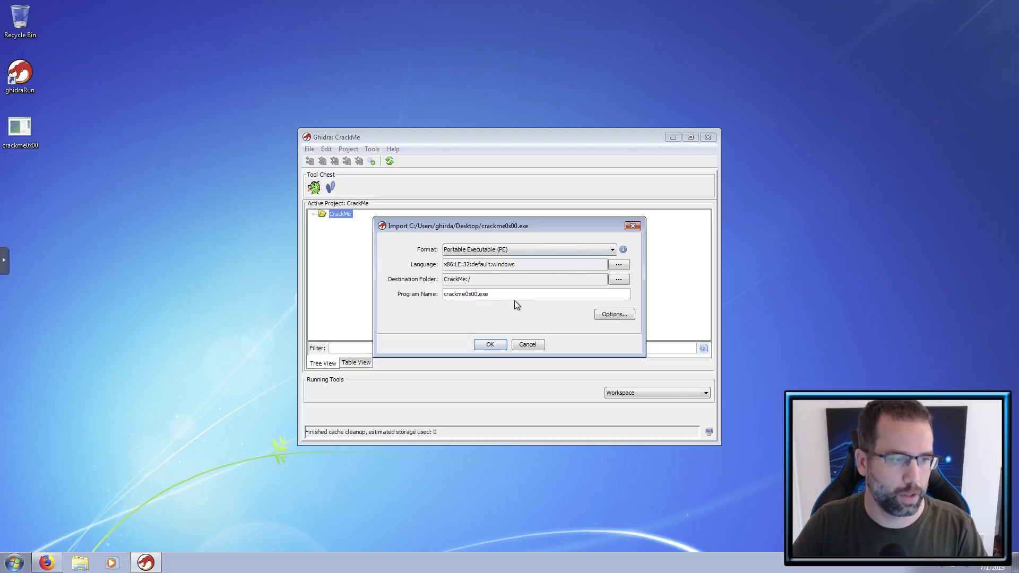
pyautogui.click(491, 344)
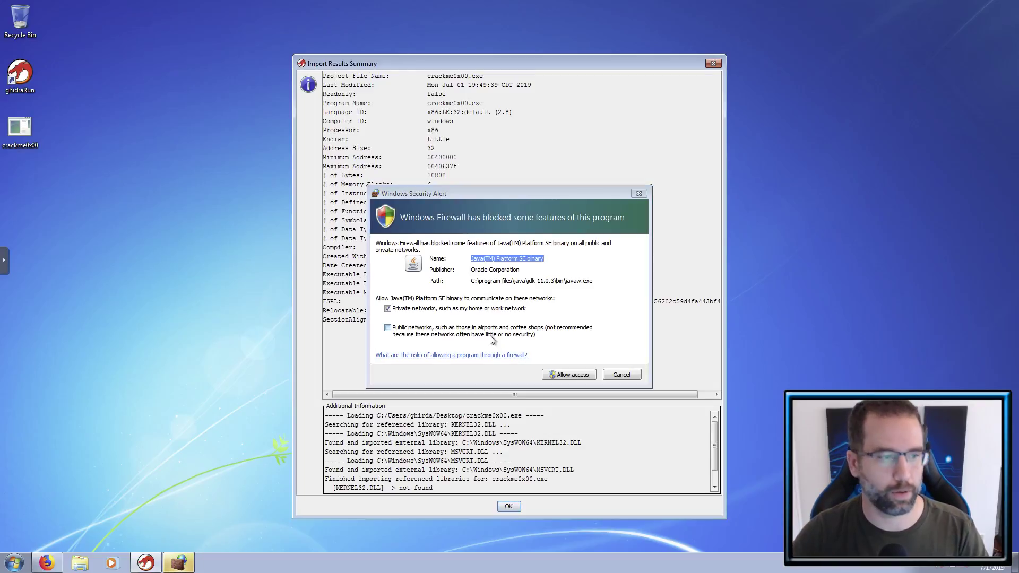
# - Cancel the Java firewall alert without private-network access, then close the Import Results Summary
pyautogui.click(388, 309)
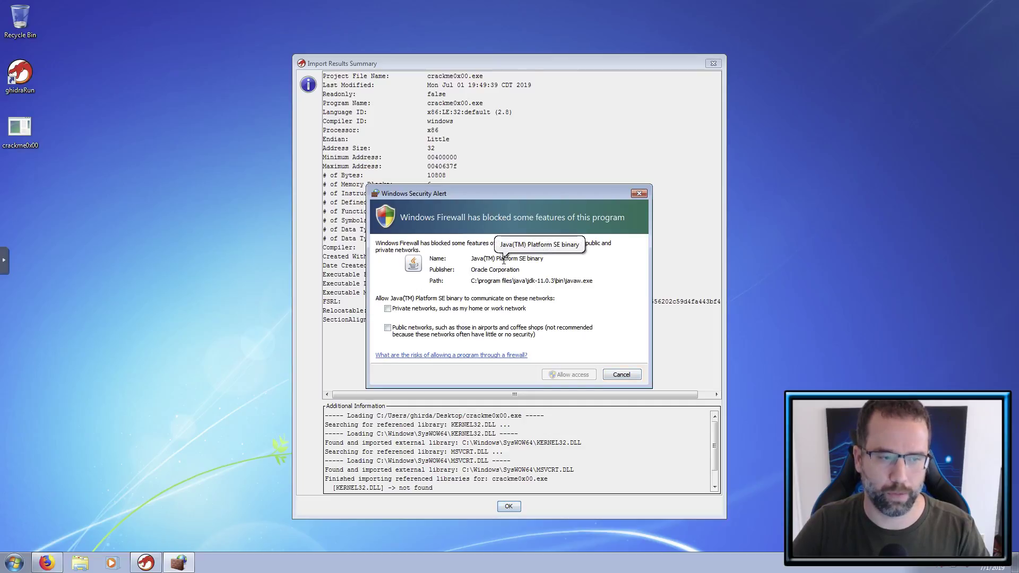
pyautogui.click(621, 375)
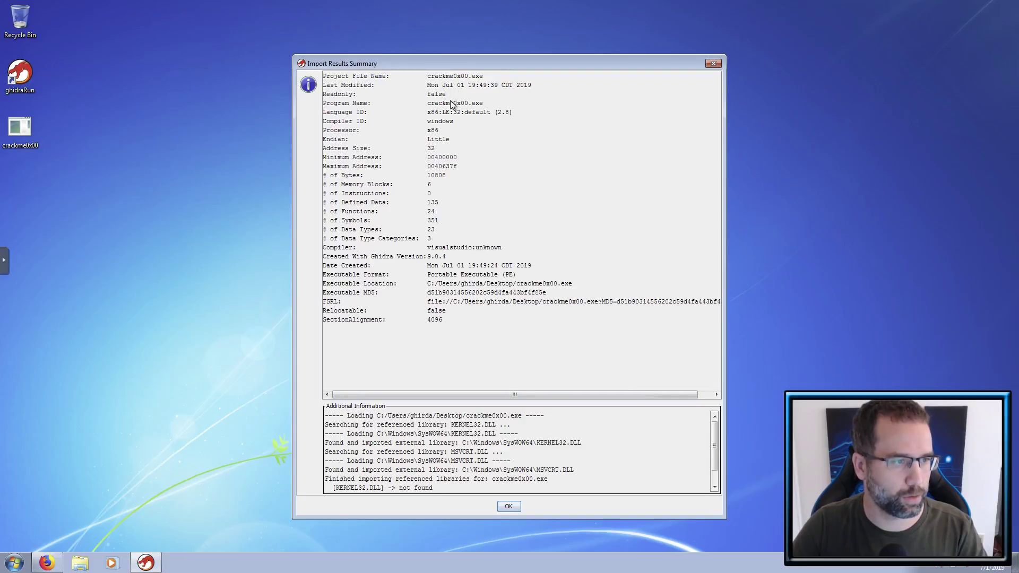
pyautogui.moveTo(450, 94); pyautogui.dragTo(423, 97)
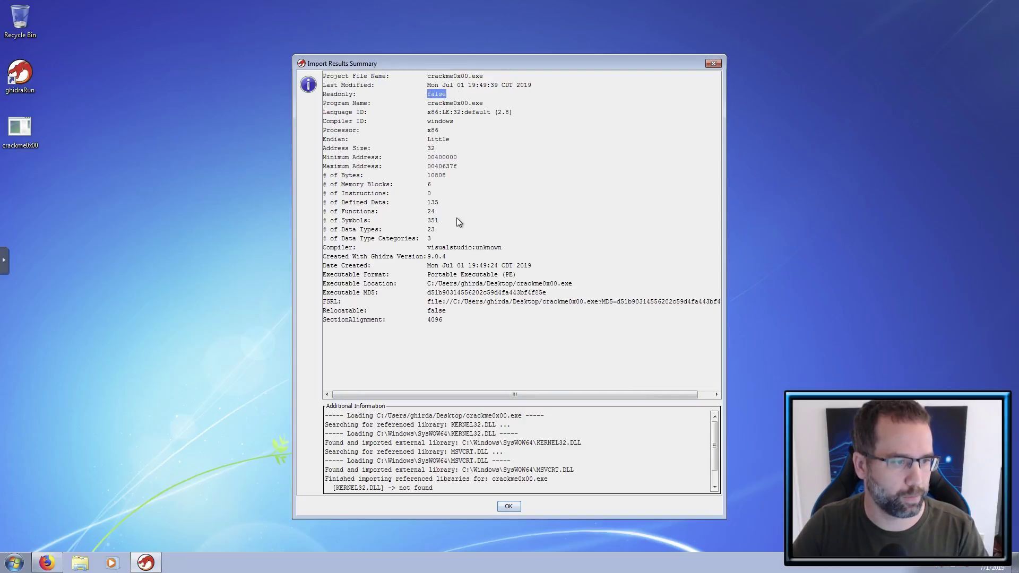
pyautogui.moveTo(552, 293); pyautogui.dragTo(430, 296)
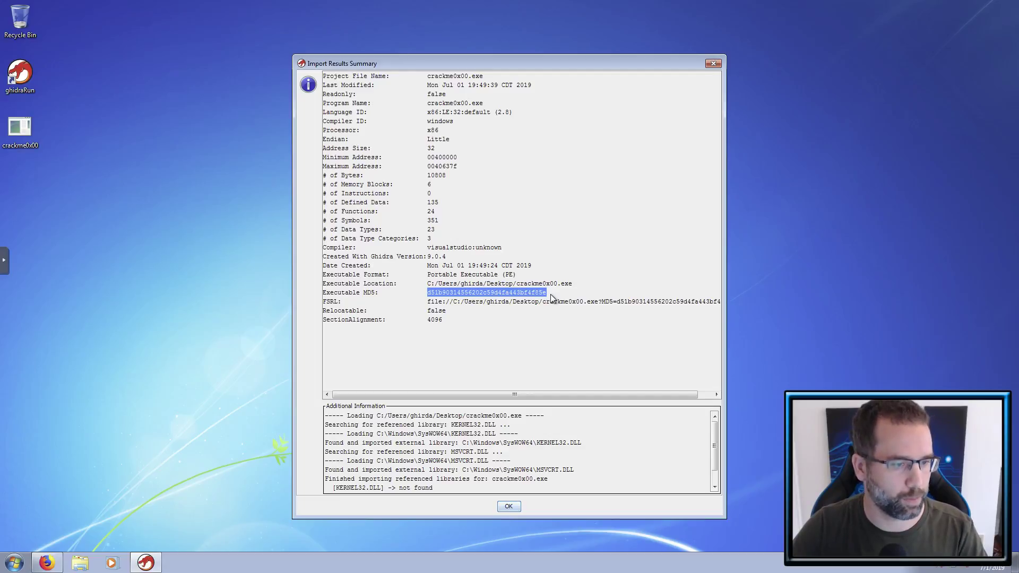
pyautogui.click(508, 507)
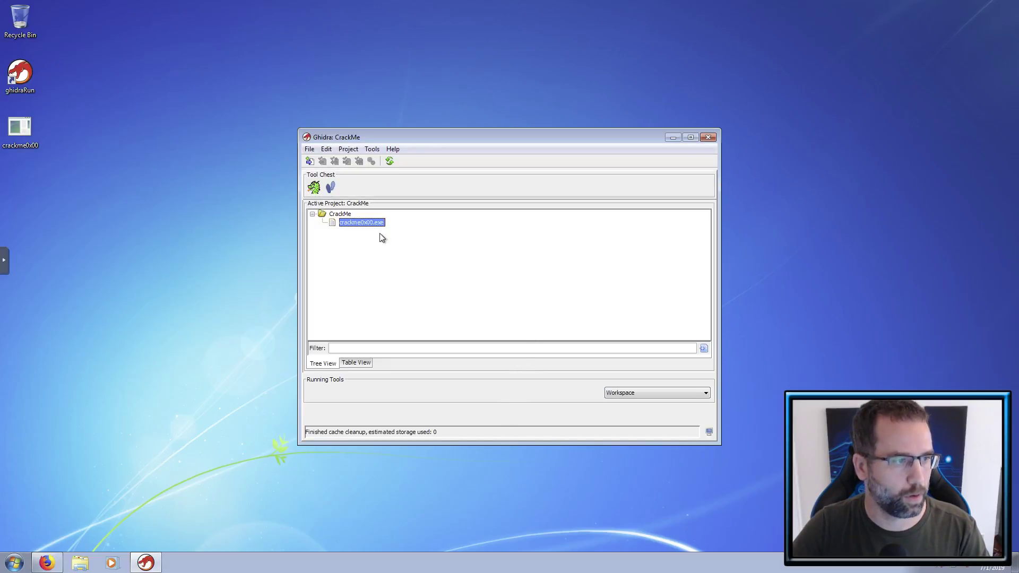
# - Launch the CodeBrowser and open crackme0x00.exe from the CrackMe project
pyautogui.click(316, 190)
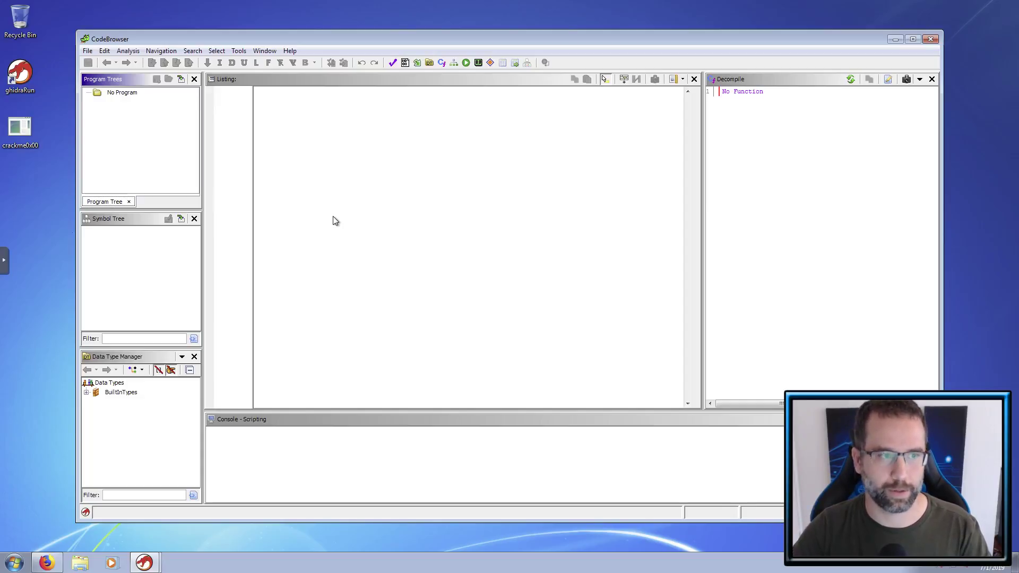
pyautogui.click(249, 151)
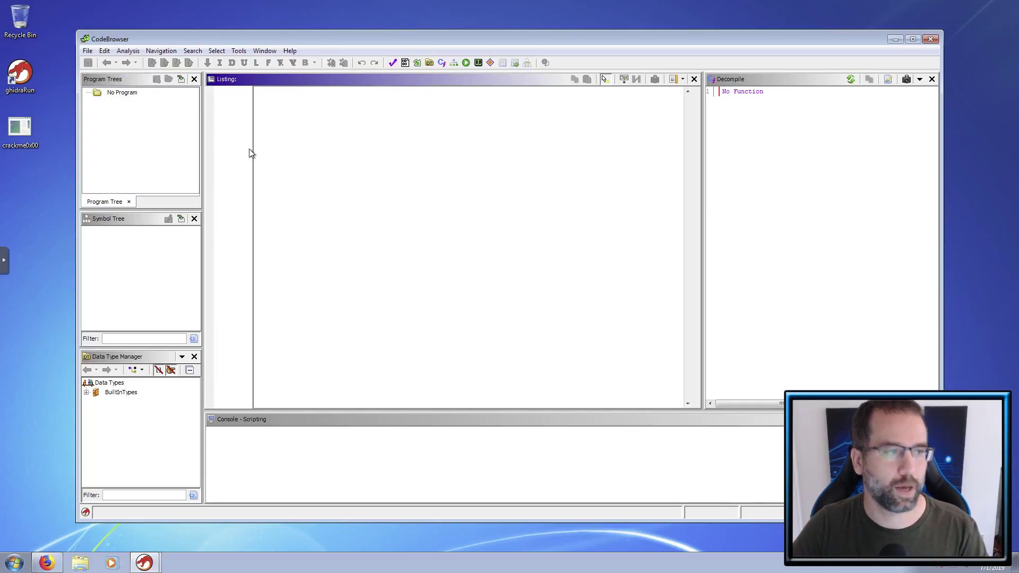
pyautogui.click(88, 51)
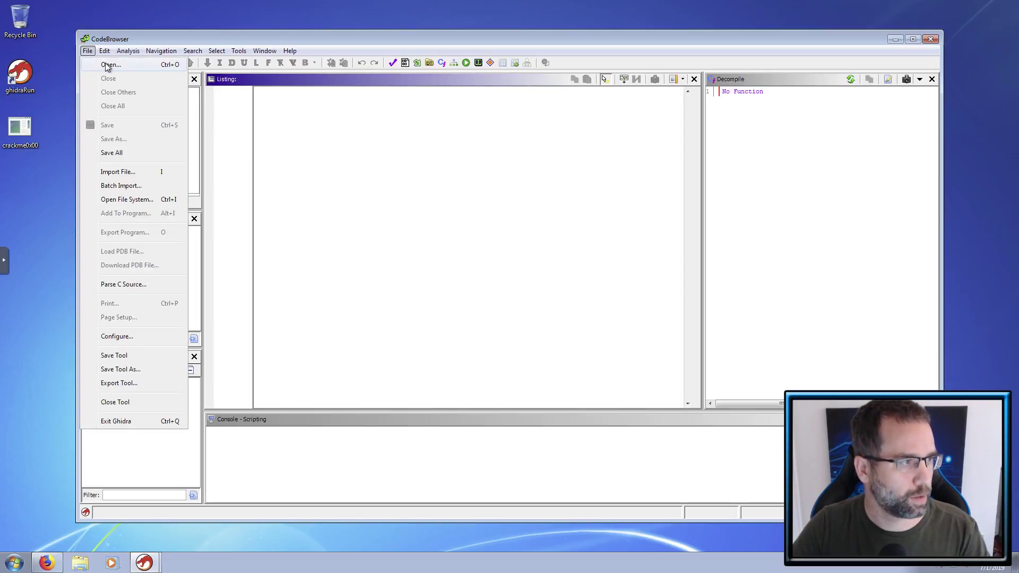
pyautogui.click(109, 65)
pyautogui.click(461, 199)
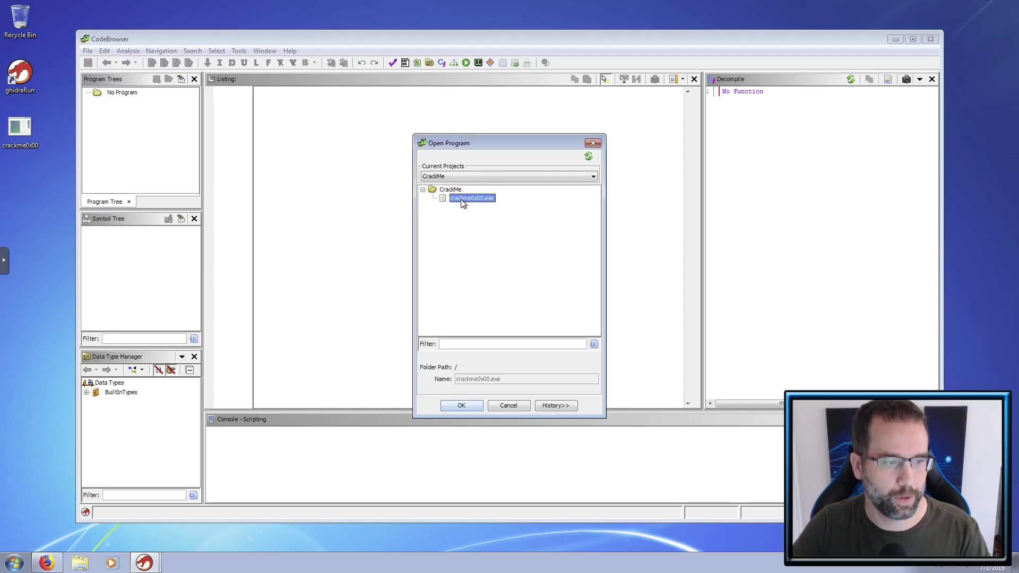
pyautogui.click(457, 408)
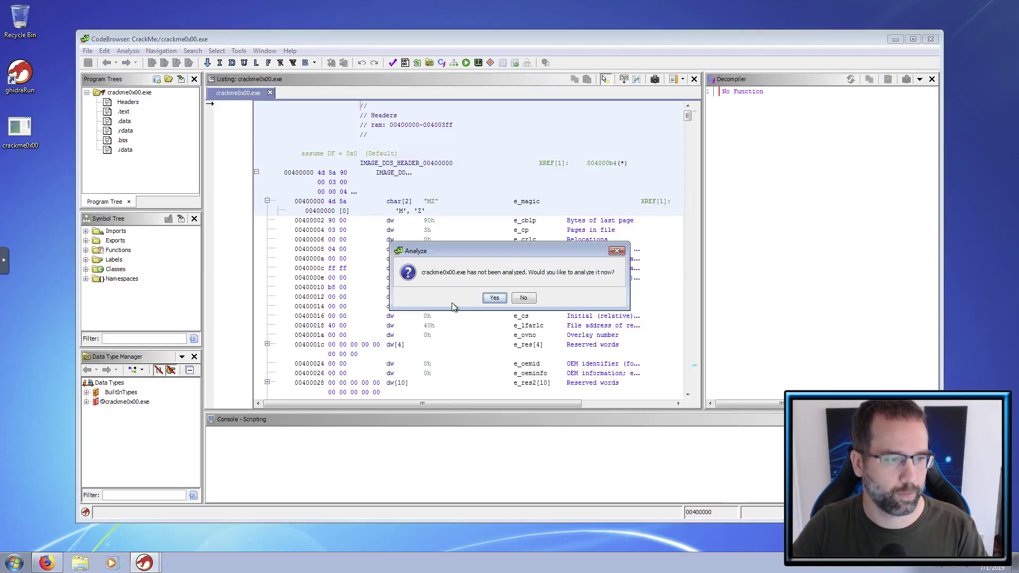
# - Accept the analyze prompt, run the default analyzers, and close the Auto Analysis Summary
pyautogui.click(494, 299)
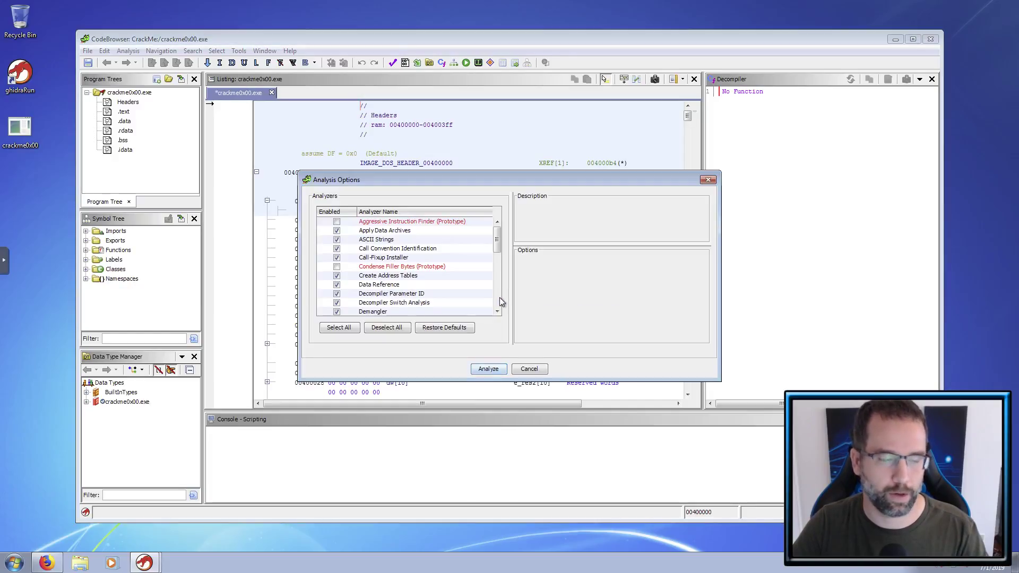
pyautogui.click(487, 369)
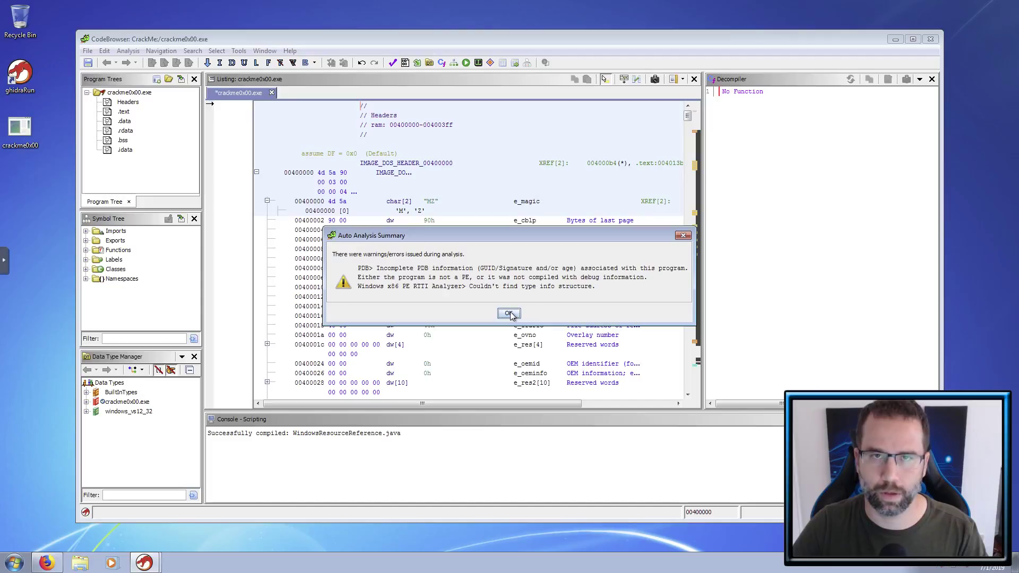
pyautogui.click(509, 314)
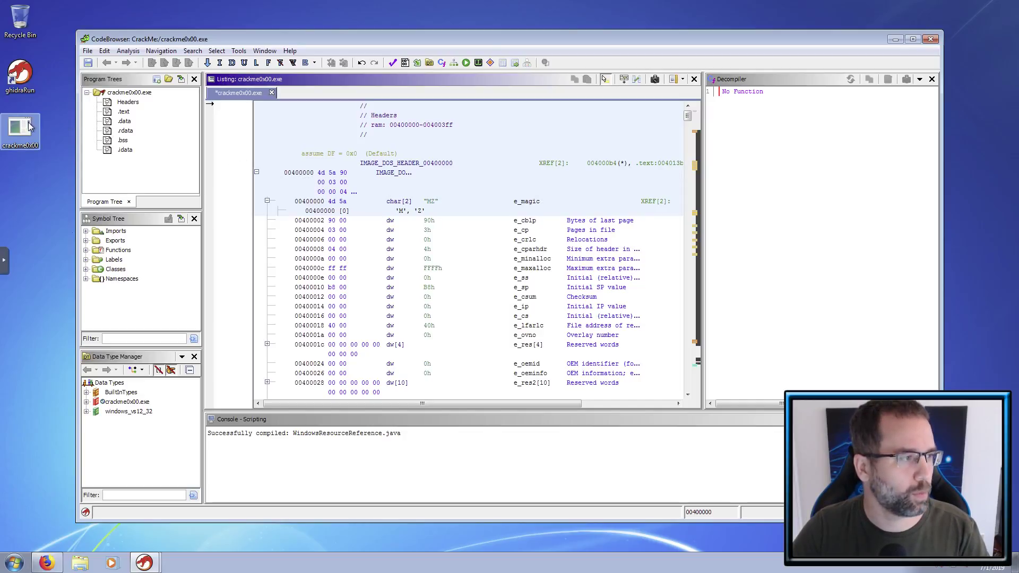
# - Run crackme0x00 from the desktop and try the password 1234
pyautogui.doubleClick(22, 127)
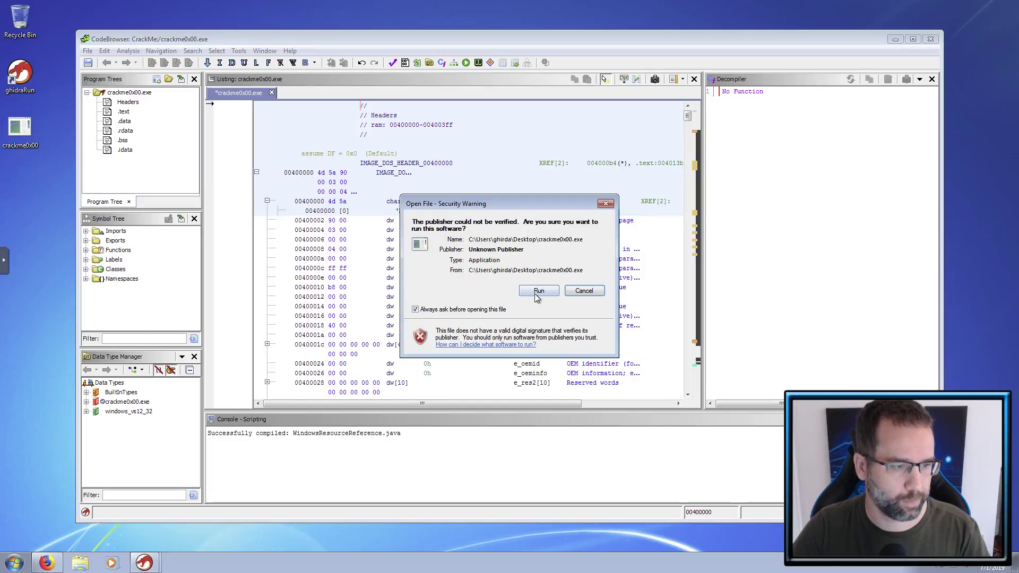
pyautogui.click(536, 292)
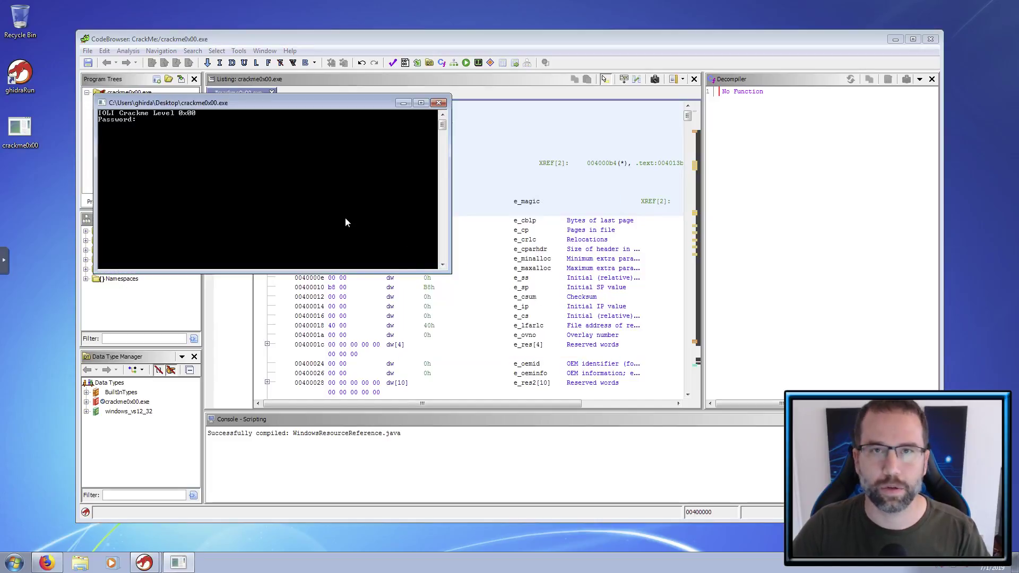
pyautogui.write('1234')
pyautogui.press('Return')
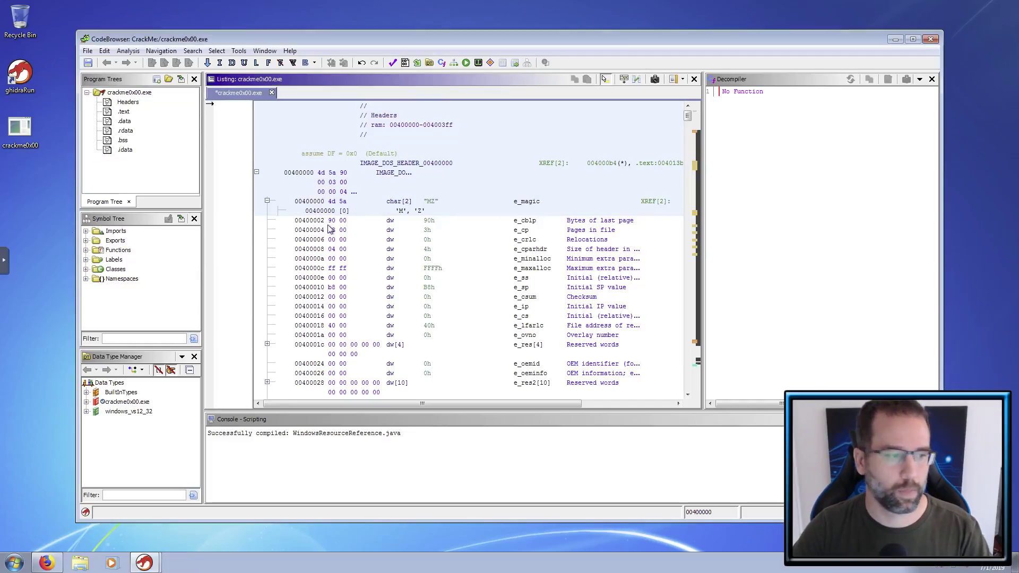
# - Open a Command Prompt and change into the Desktop folder
pyautogui.click(15, 561)
pyautogui.write('cmd')
pyautogui.press('Return')
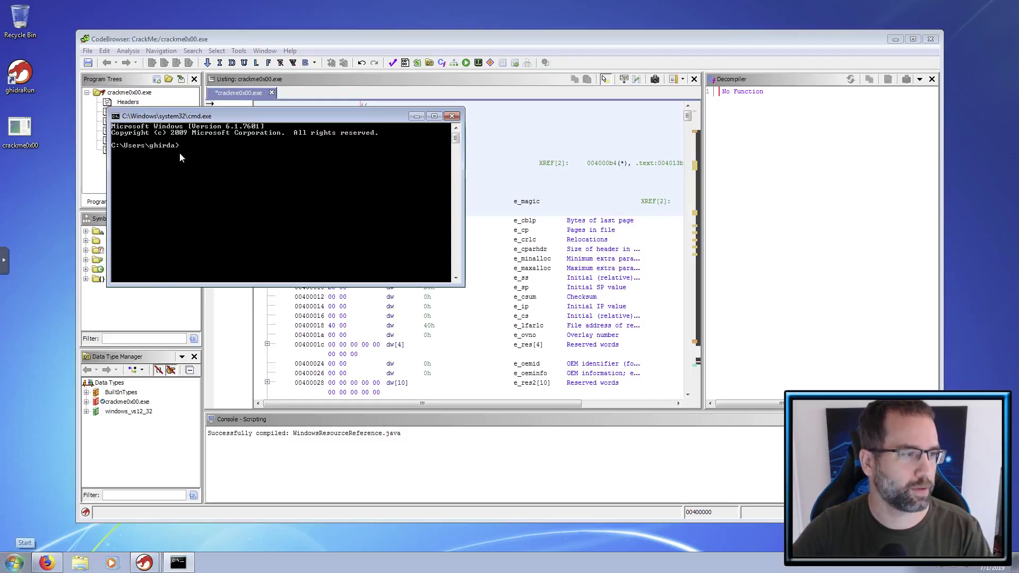
pyautogui.moveTo(239, 117); pyautogui.dragTo(403, 206)
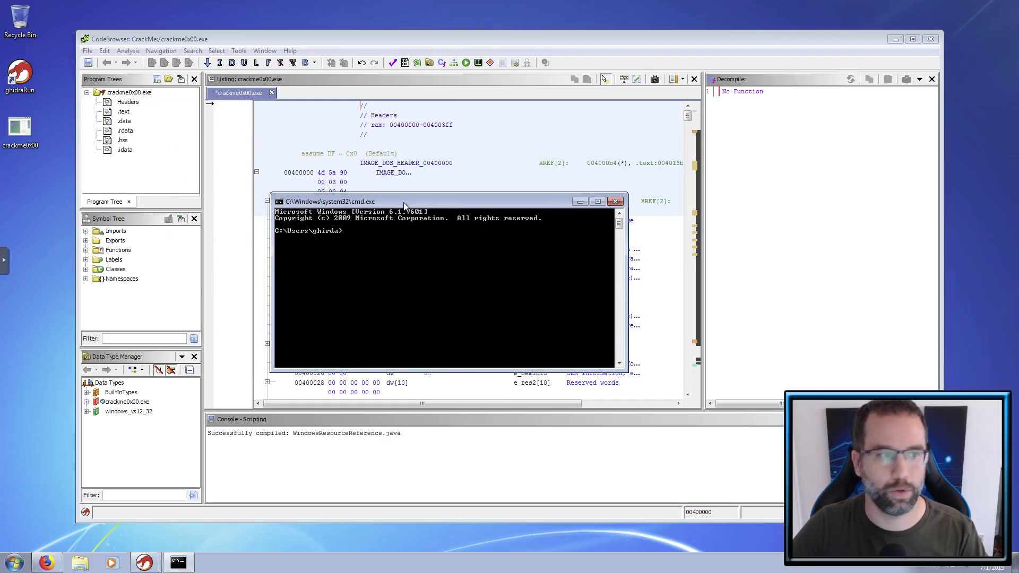
pyautogui.write('cd Desktop')
pyautogui.press('Return')
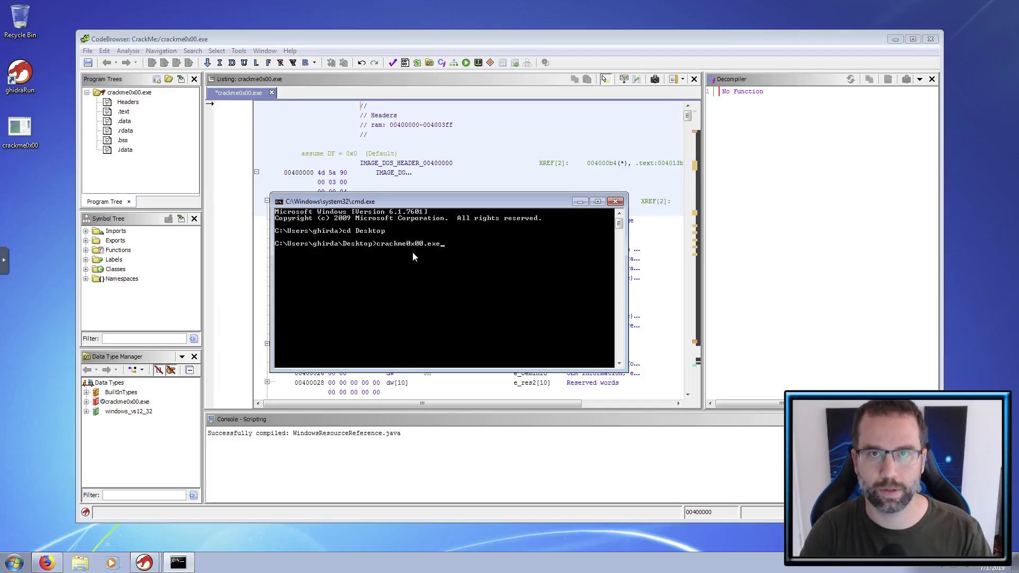
# - Run crackme0x00.exe twice with passwords 1234 and 9876, then close the console
pyautogui.write('crackme0x00.exe')
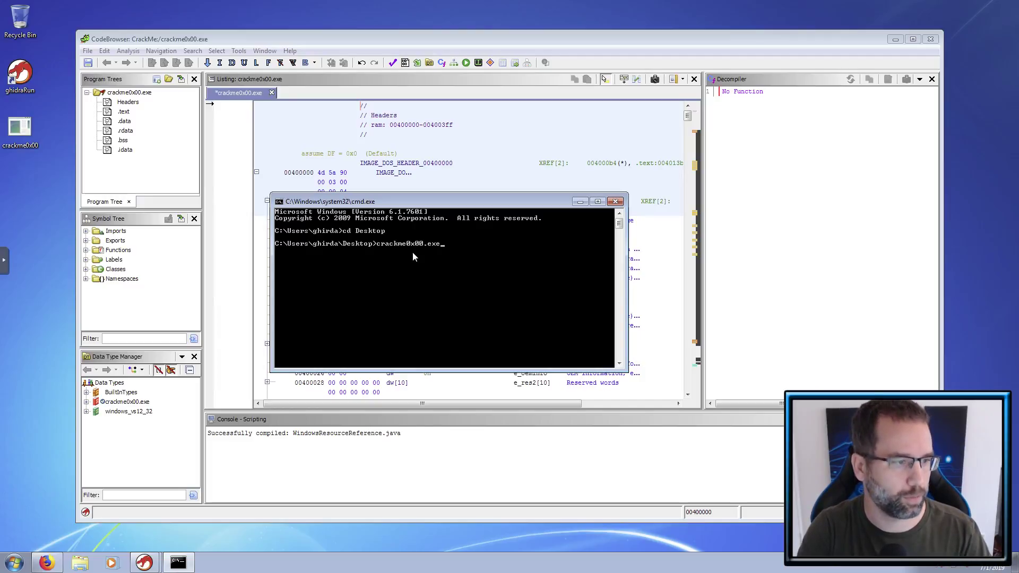
pyautogui.press('Return')
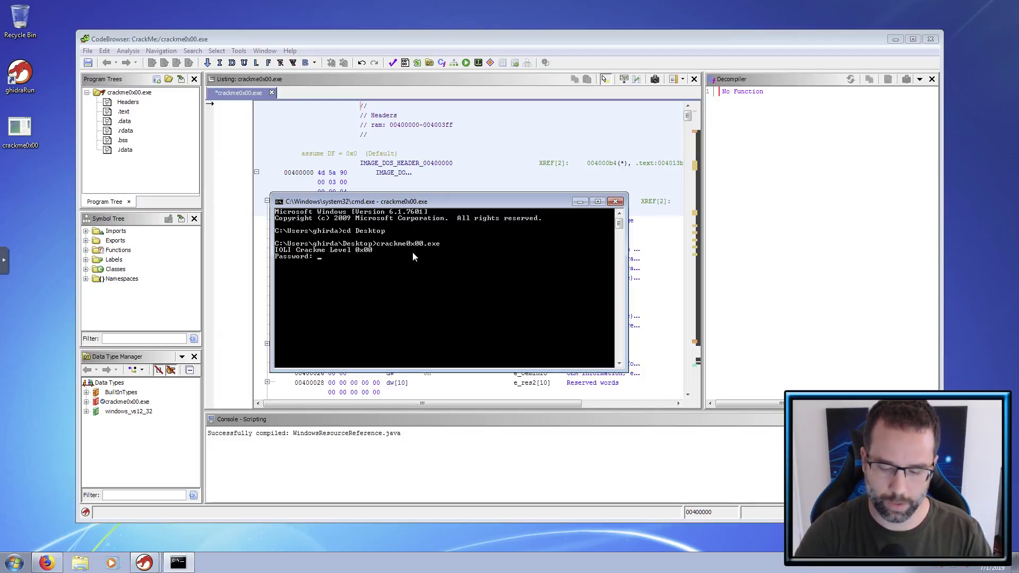
pyautogui.write('1234')
pyautogui.press('Return')
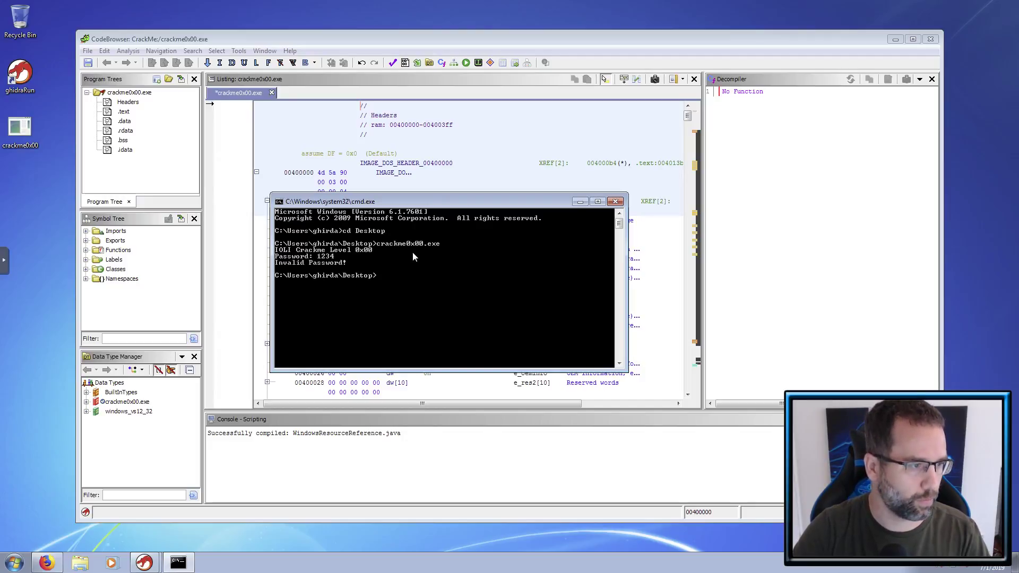
pyautogui.press('Up')
pyautogui.press('Return')
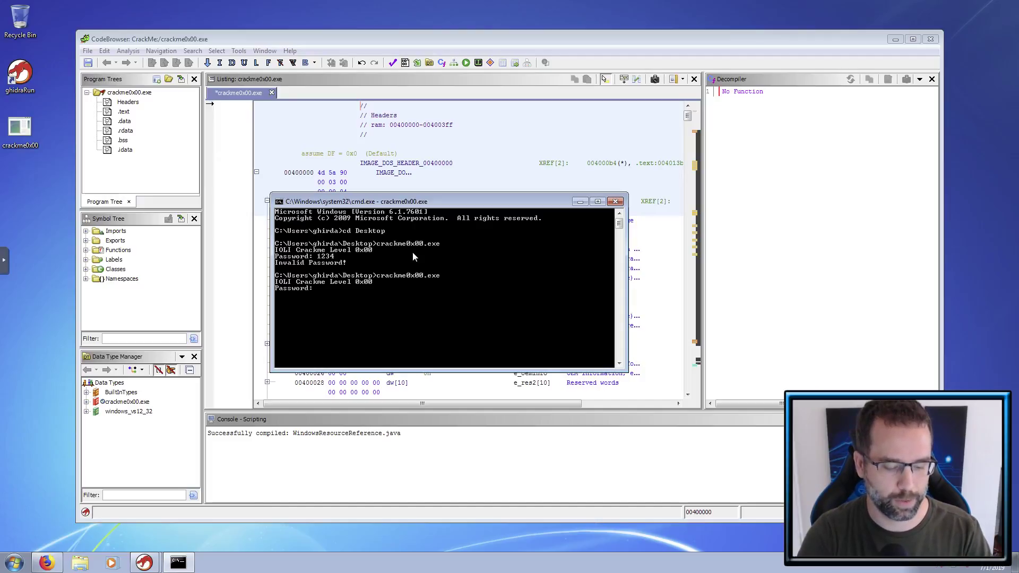
pyautogui.write('9876')
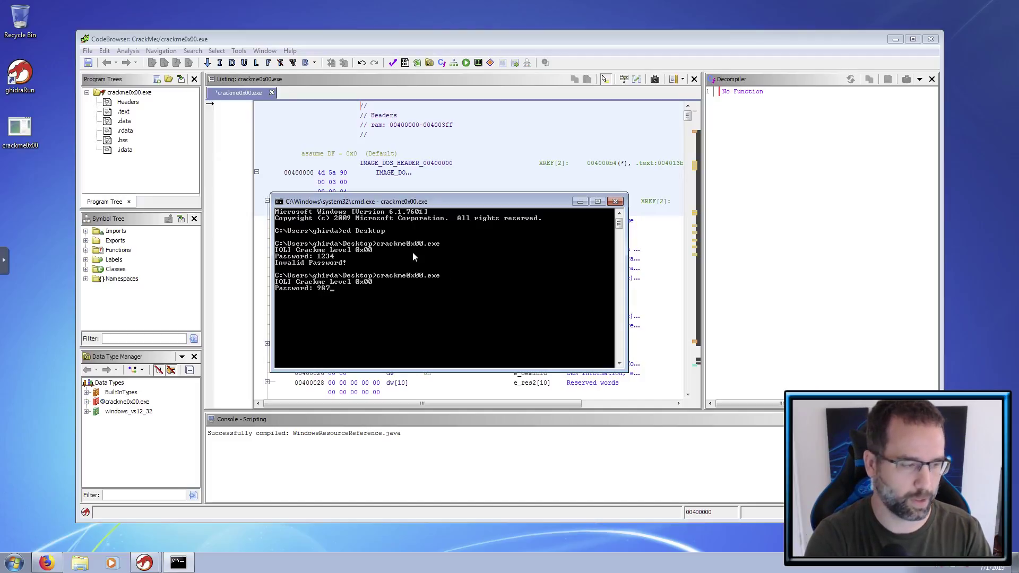
pyautogui.press('Return')
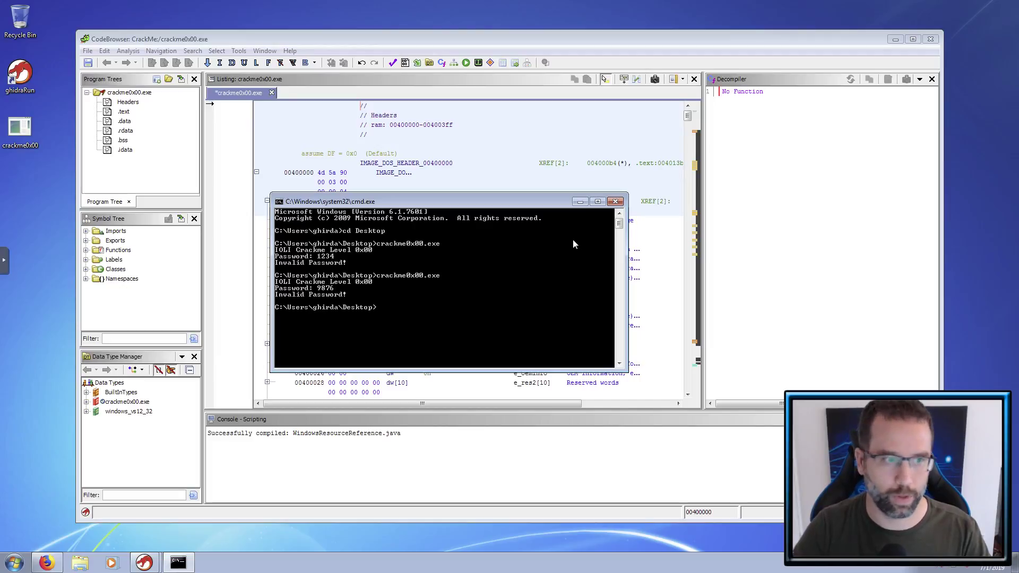
pyautogui.click(616, 203)
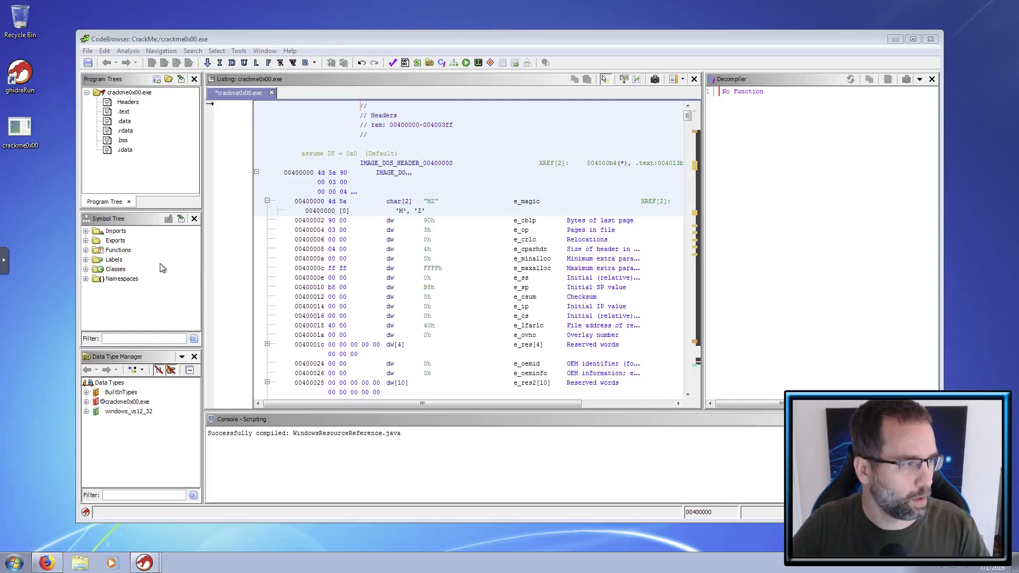
# - Expand Functions and the _main group in the Symbol Tree and select _main
pyautogui.click(86, 251)
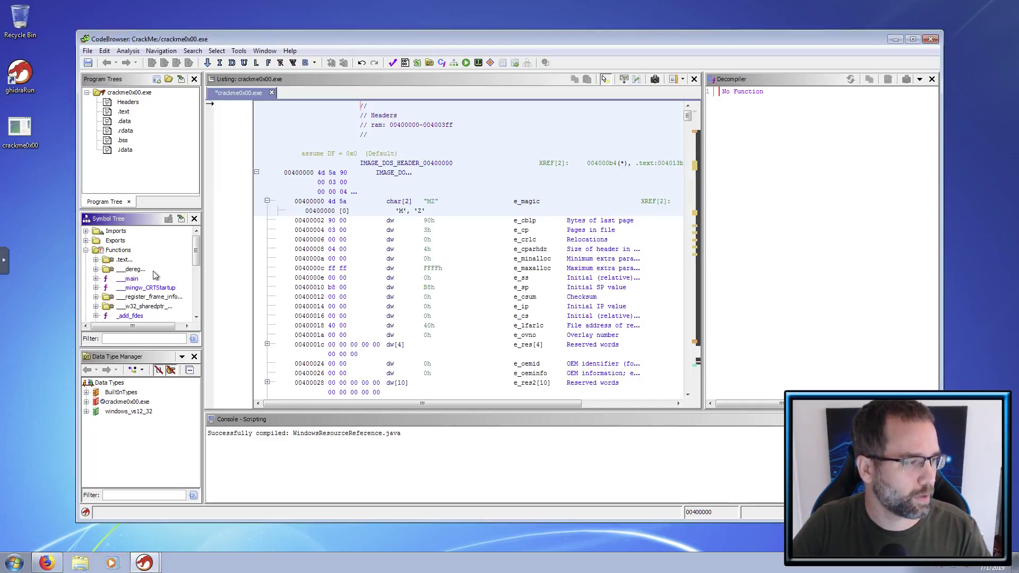
pyautogui.moveTo(195, 250); pyautogui.dragTo(189, 300)
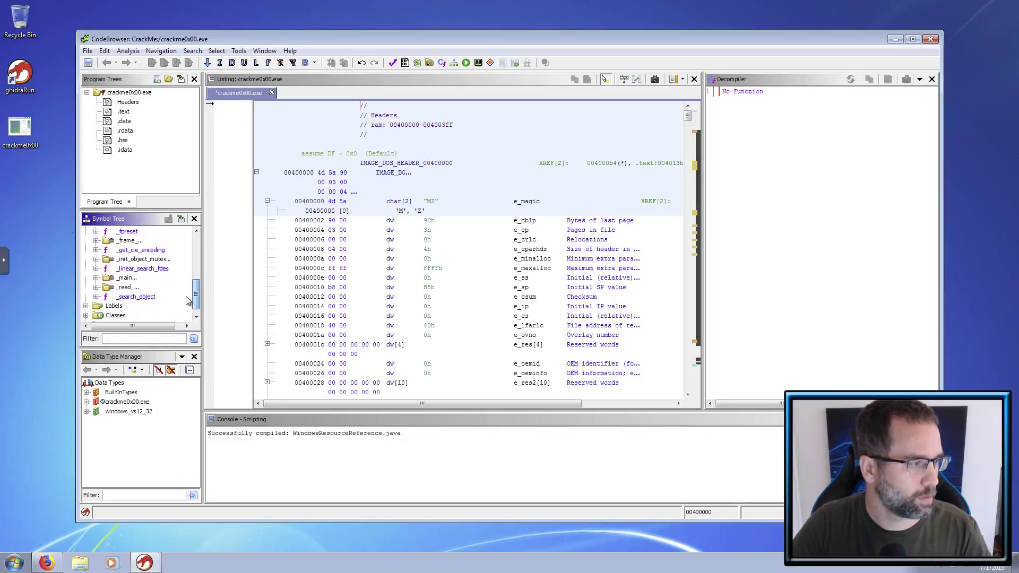
pyautogui.click(96, 278)
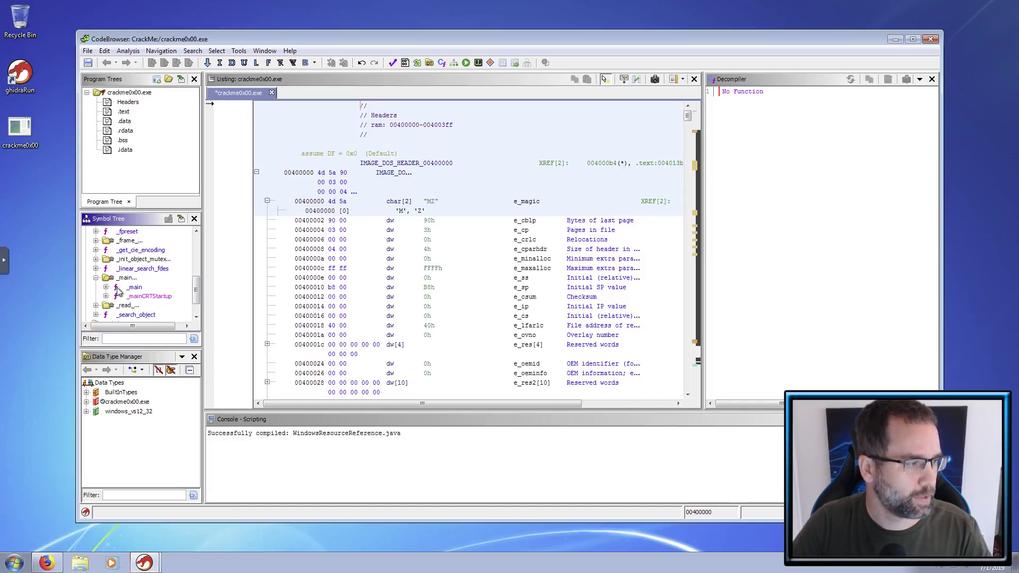
pyautogui.moveTo(132, 292)
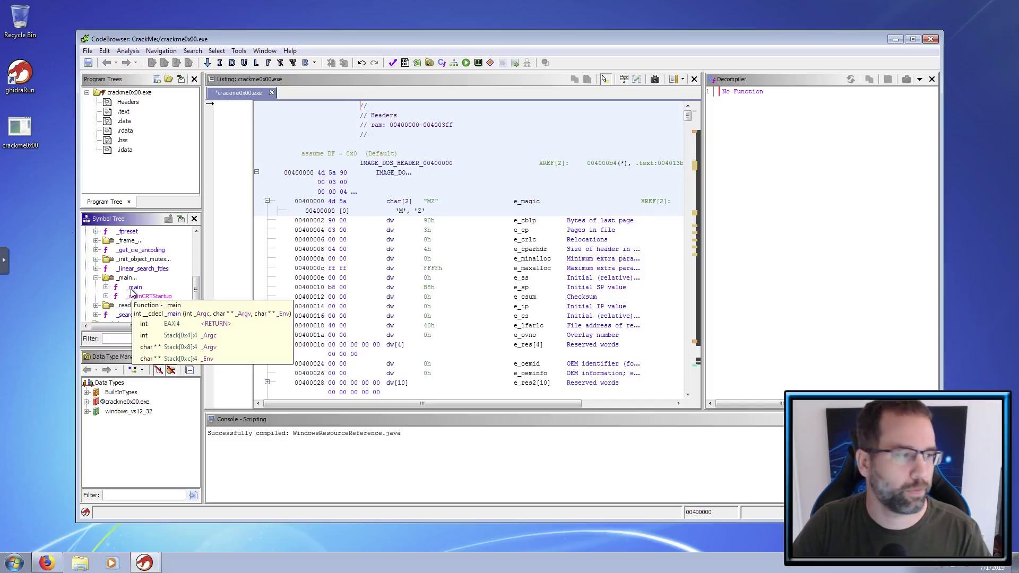
pyautogui.click(134, 287)
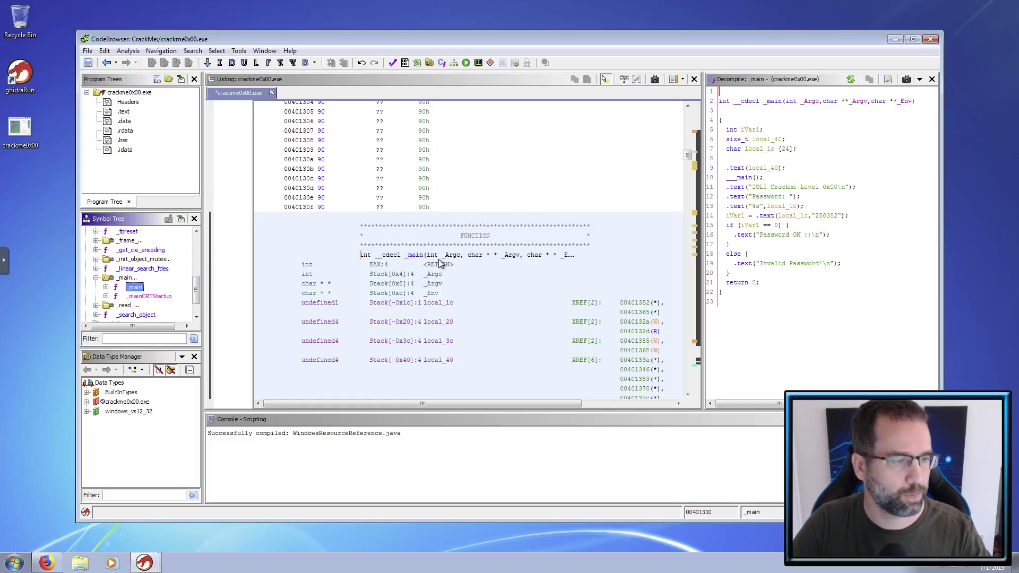
pyautogui.scroll(-2, 439, 264)
pyautogui.scroll(1, 439, 264)
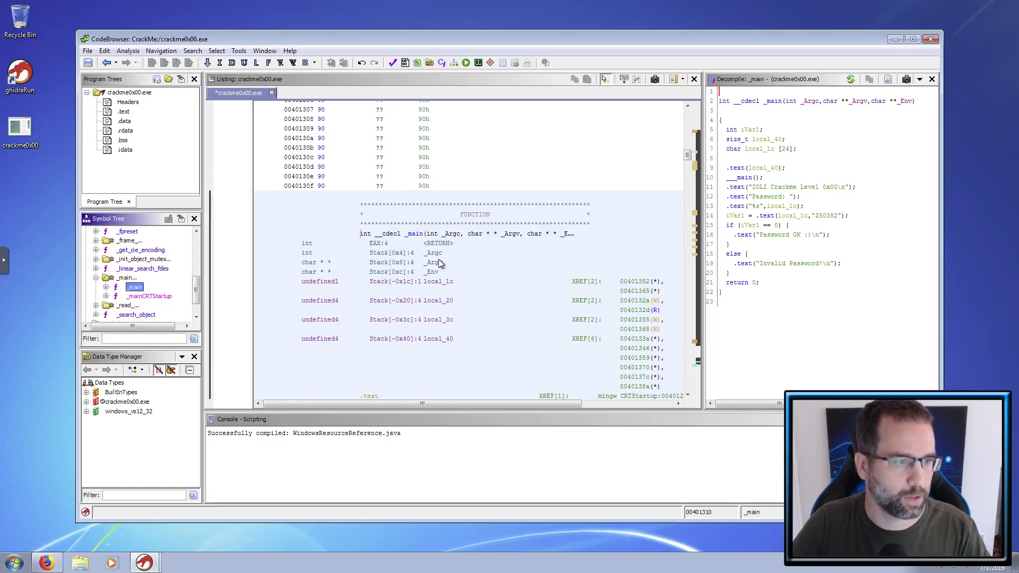
pyautogui.scroll(-8, 443, 260)
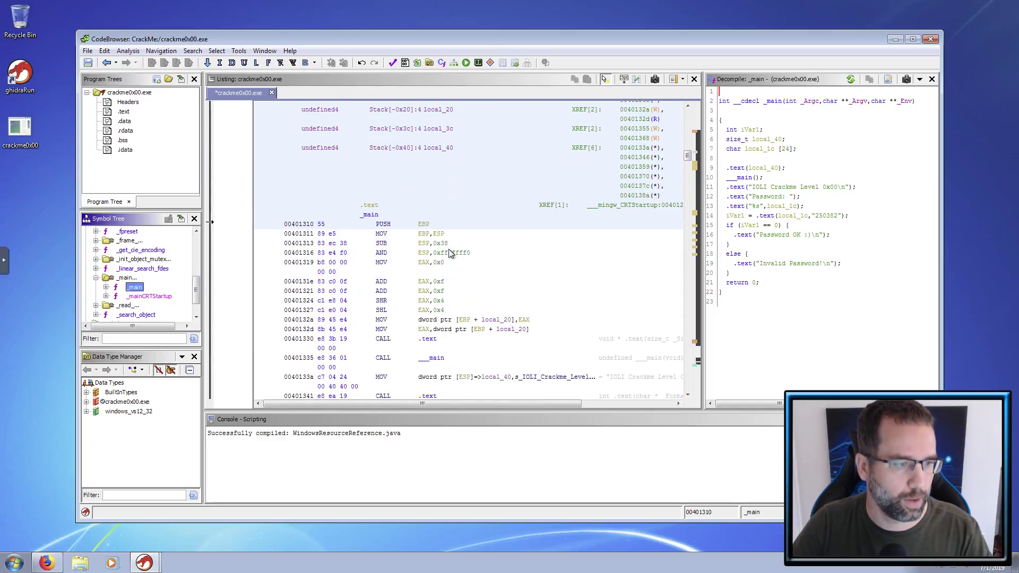
pyautogui.click(437, 253)
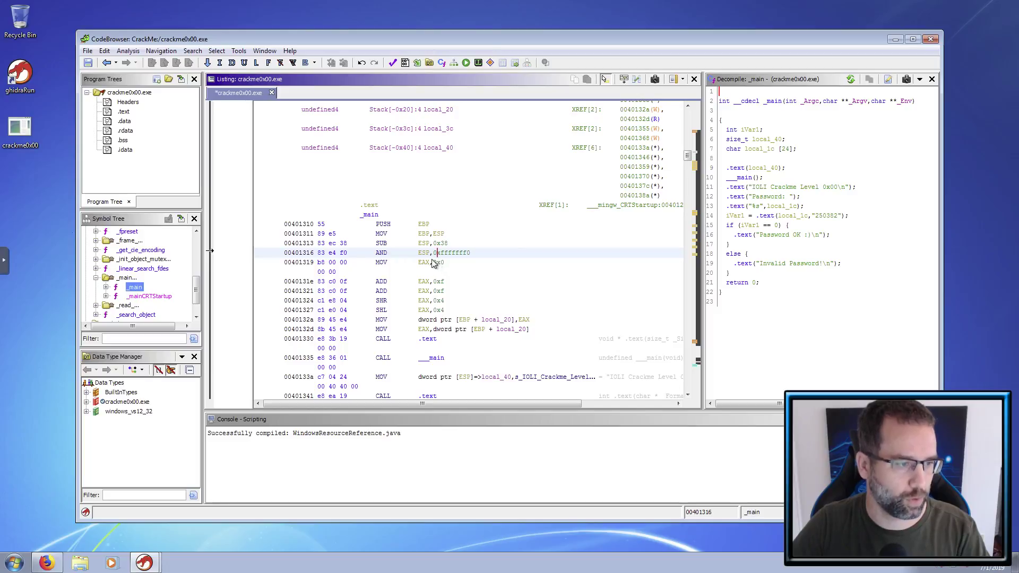
pyautogui.click(441, 234)
pyautogui.scroll(-2, 447, 301)
pyautogui.scroll(-2, 447, 304)
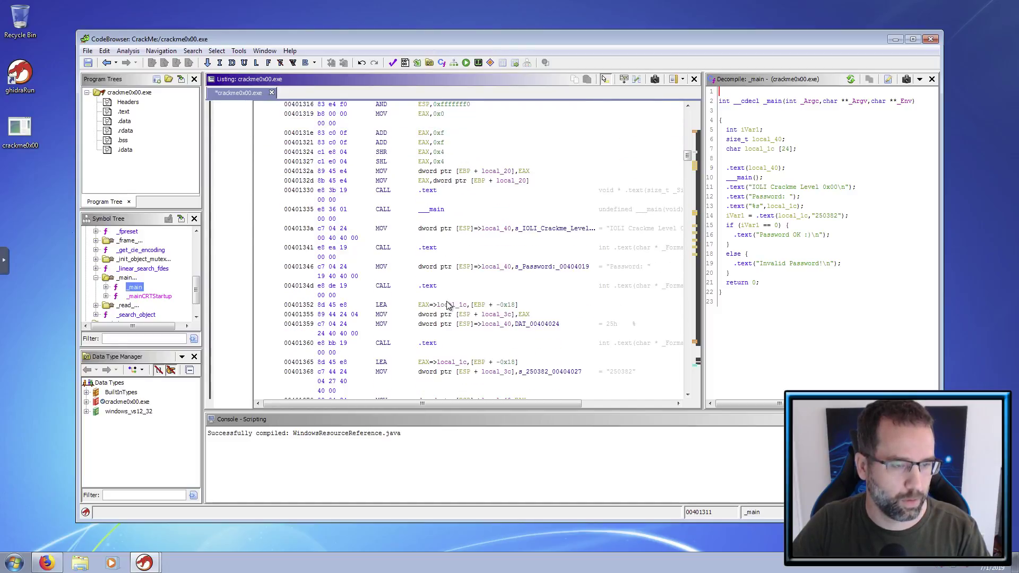
pyautogui.scroll(6, 447, 304)
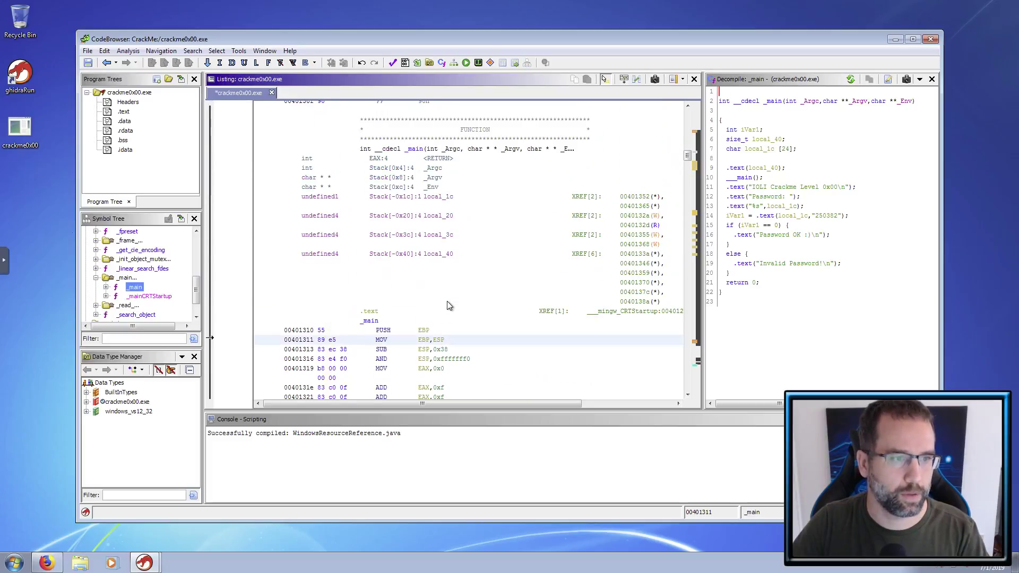
pyautogui.click(820, 187)
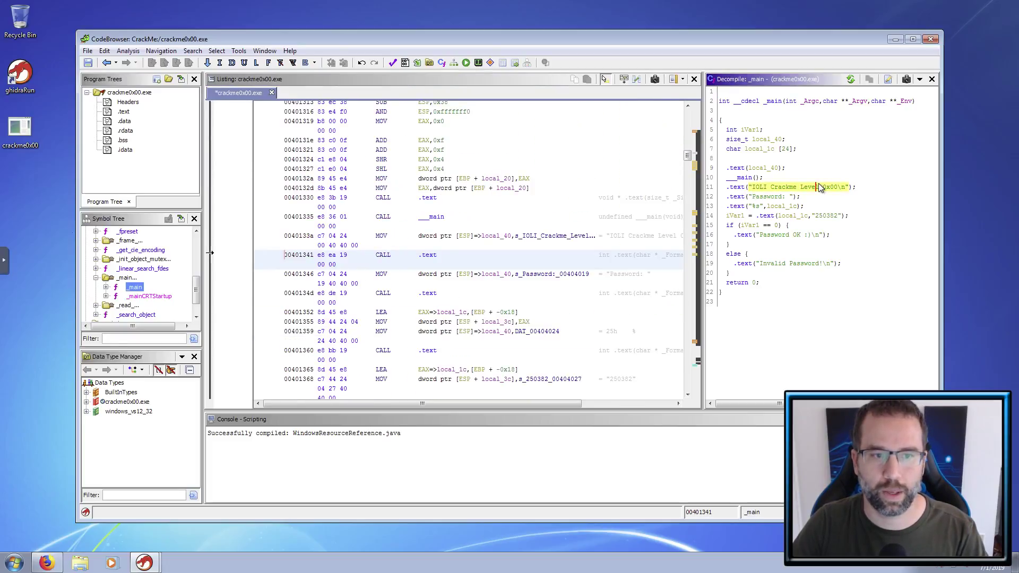
pyautogui.click(833, 130)
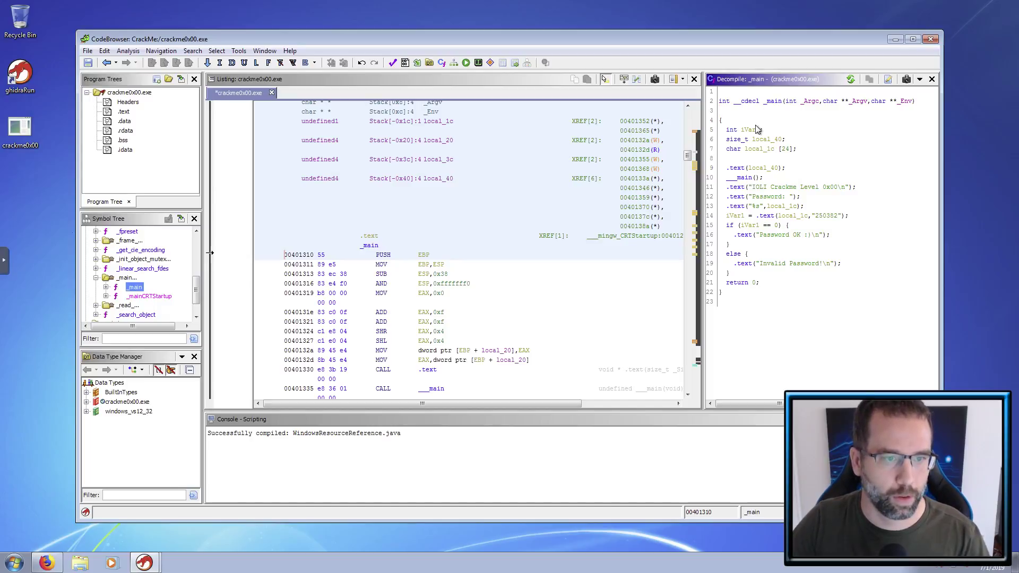
pyautogui.click(732, 168)
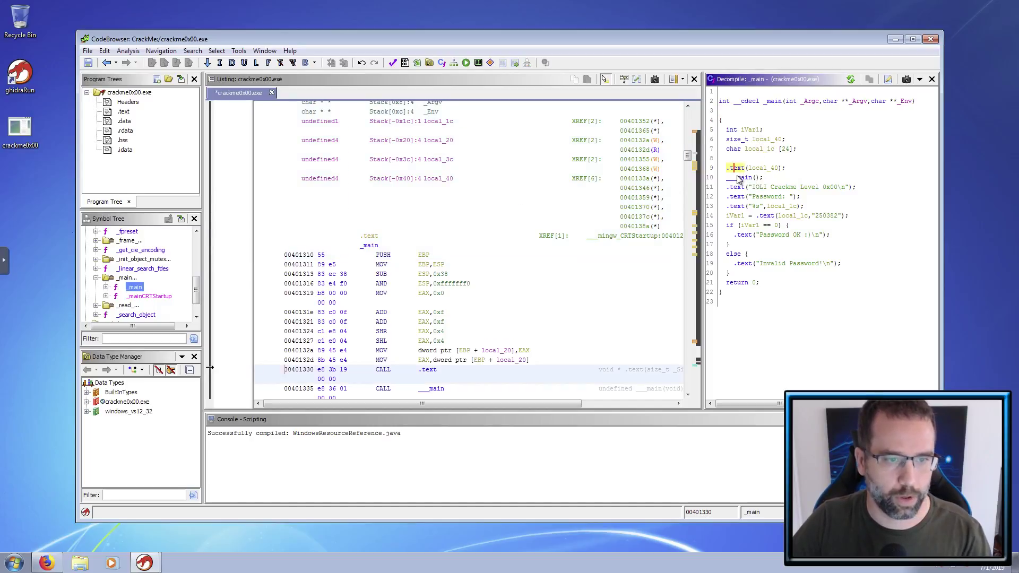
pyautogui.click(736, 188)
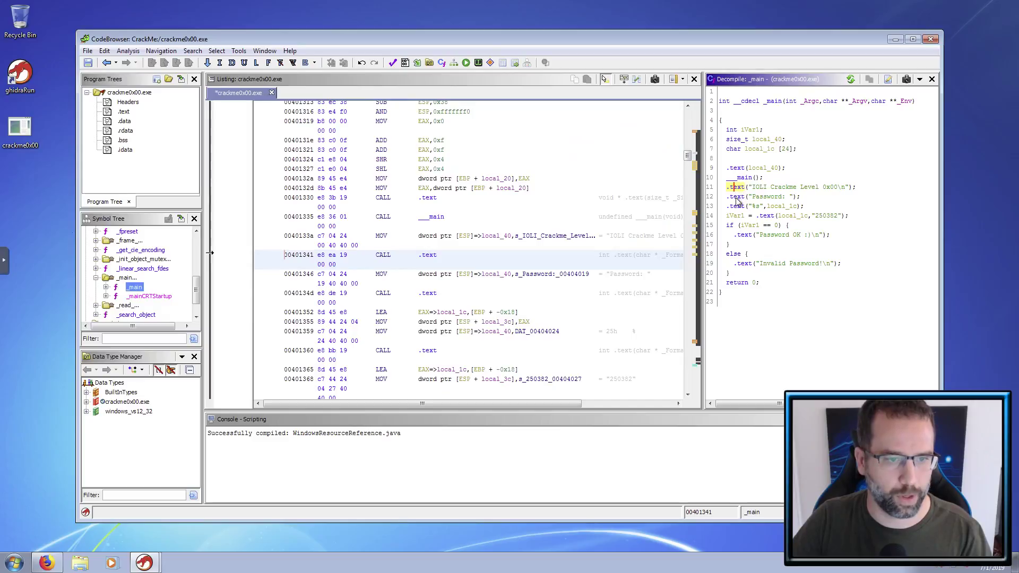
pyautogui.click(775, 197)
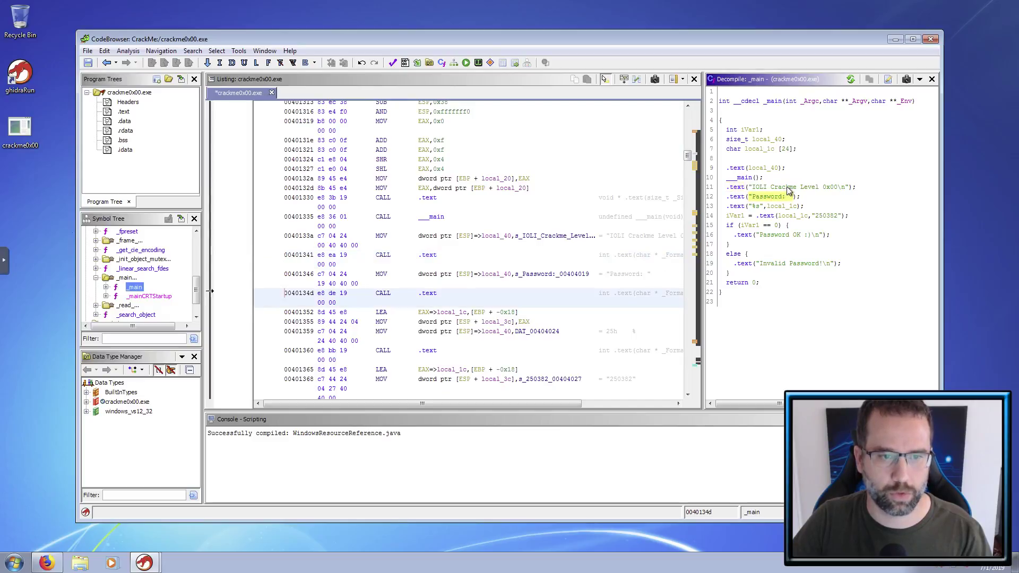
pyautogui.click(825, 217)
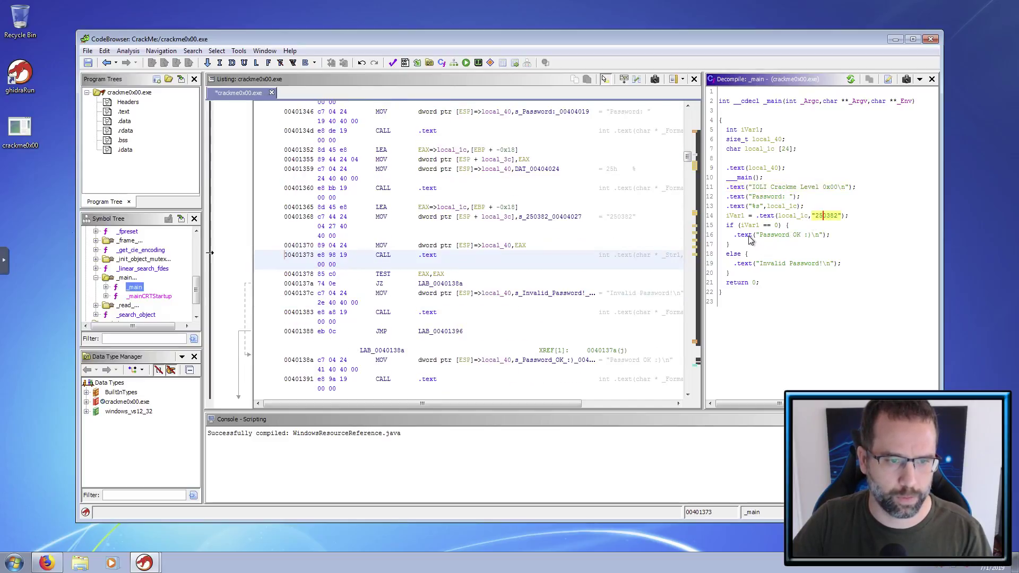
pyautogui.click(773, 265)
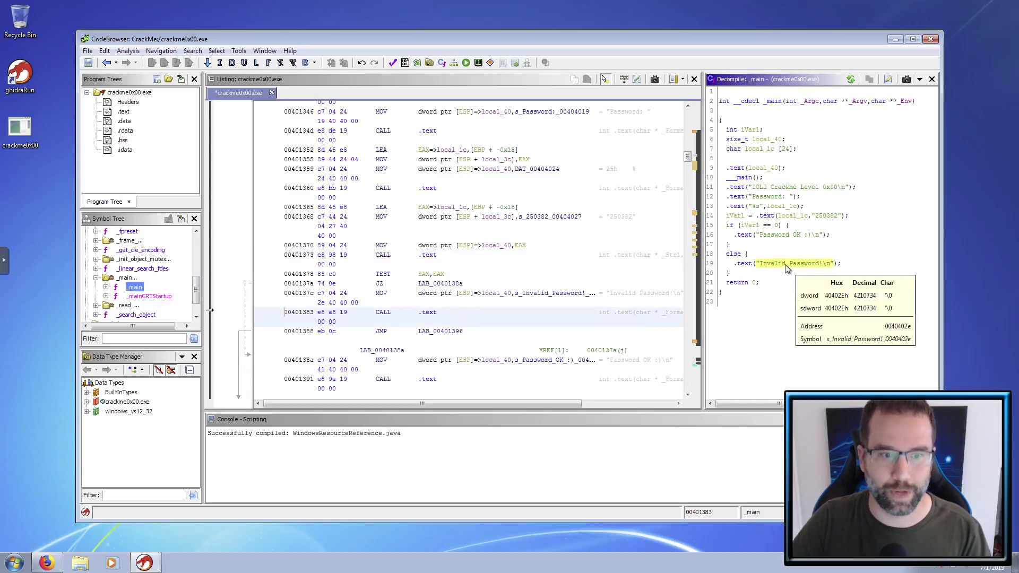
pyautogui.click(33, 135)
pyautogui.click(811, 246)
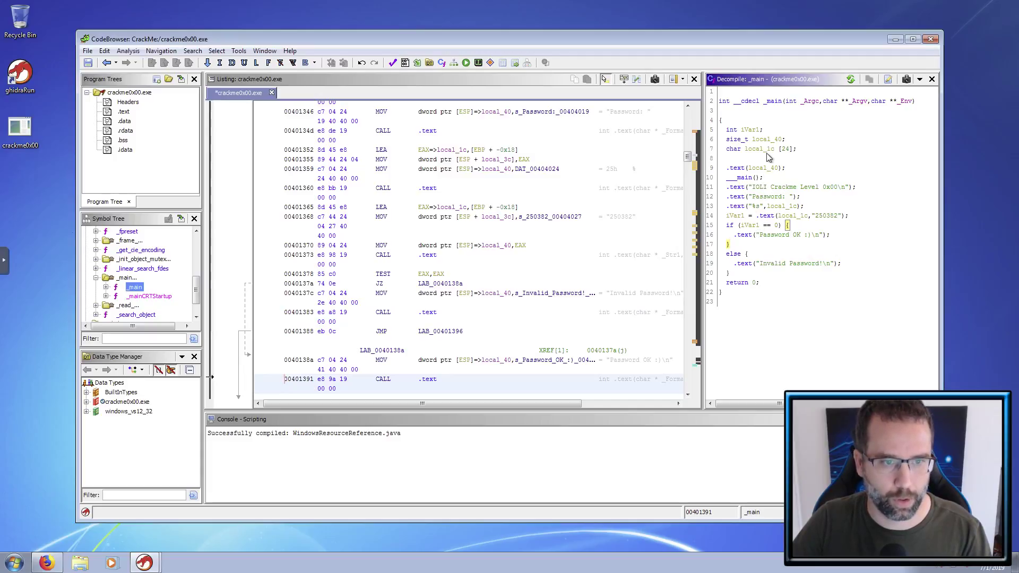
pyautogui.moveTo(741, 193)
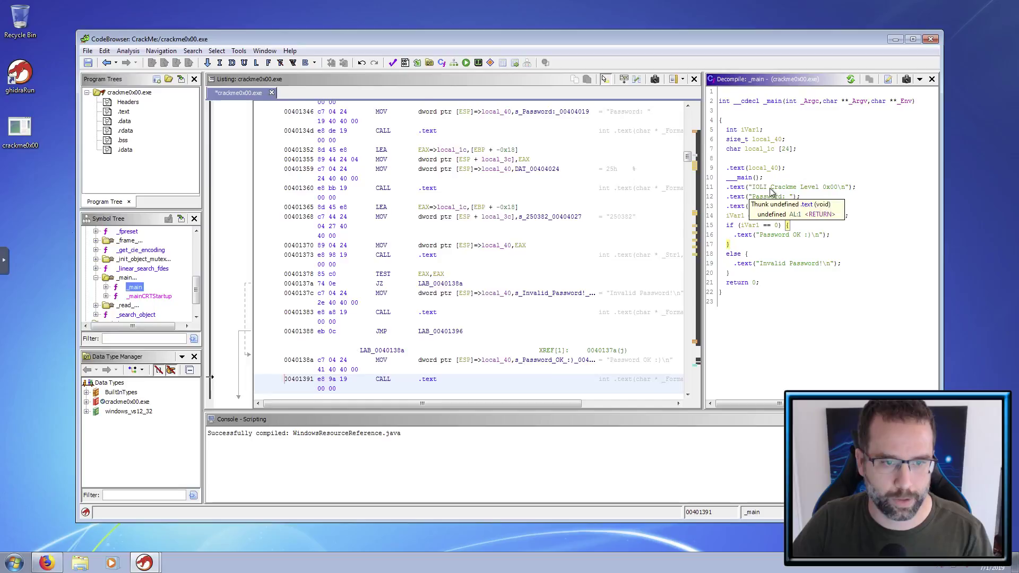
pyautogui.click(776, 189)
pyautogui.moveTo(786, 192)
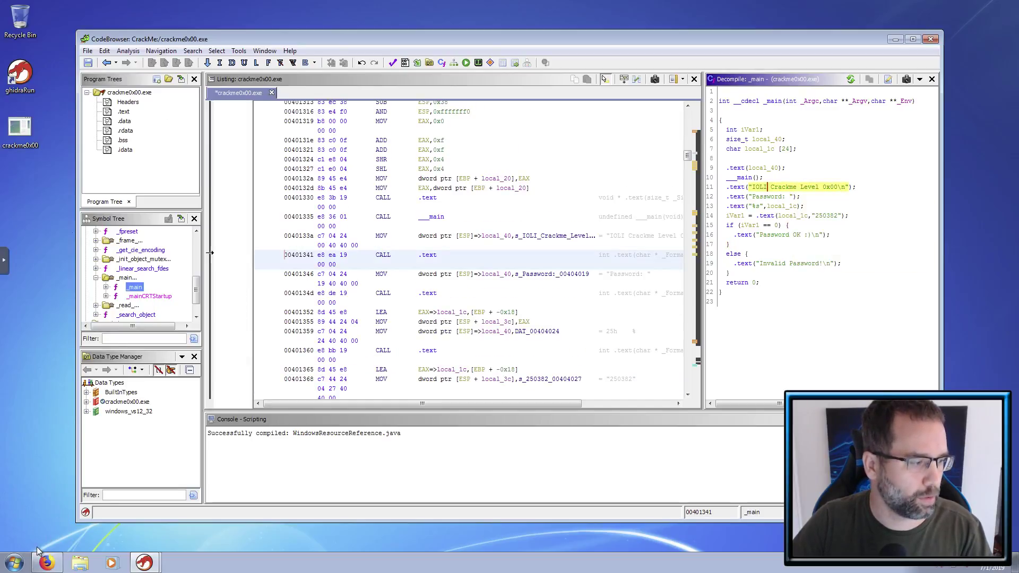
# - Launch cmd, cd into Desktop and run crackme0x00.exe so it waits at Password:
pyautogui.click(15, 564)
pyautogui.write('cmd')
pyautogui.press('Return')
pyautogui.write('cd Desktop')
pyautogui.press('Return')
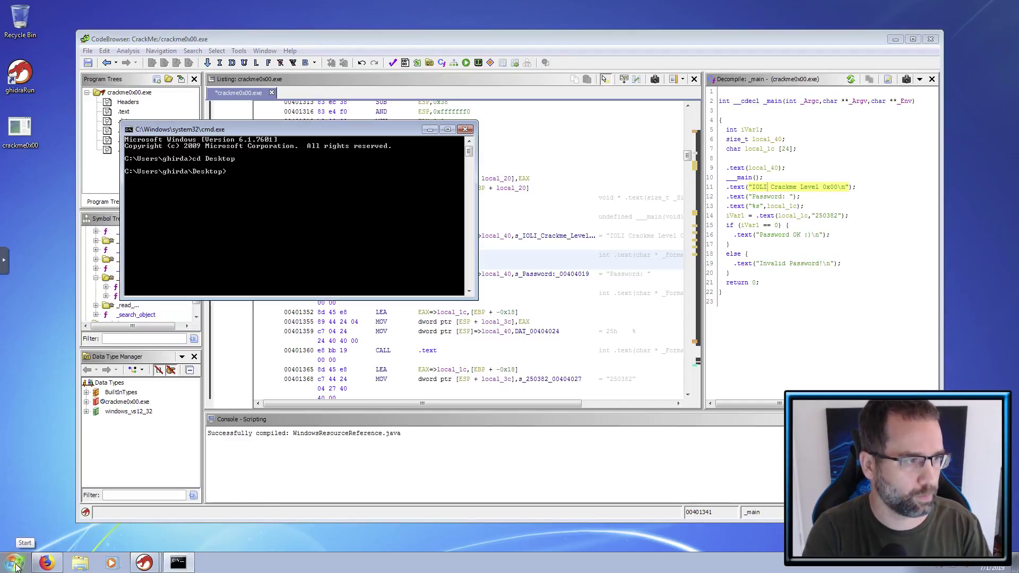
pyautogui.write('cra')
pyautogui.press('Tab')
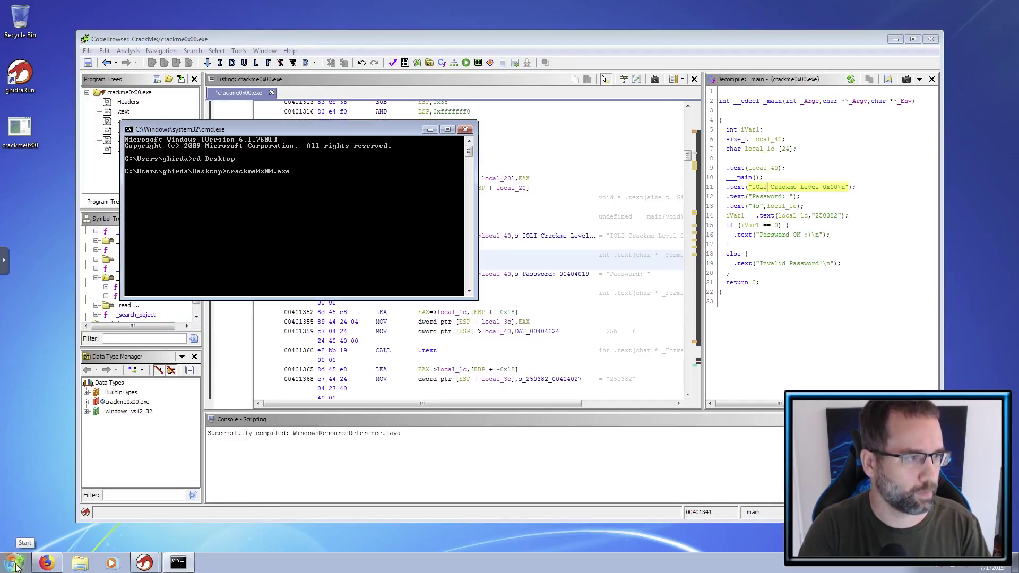
pyautogui.press('Return')
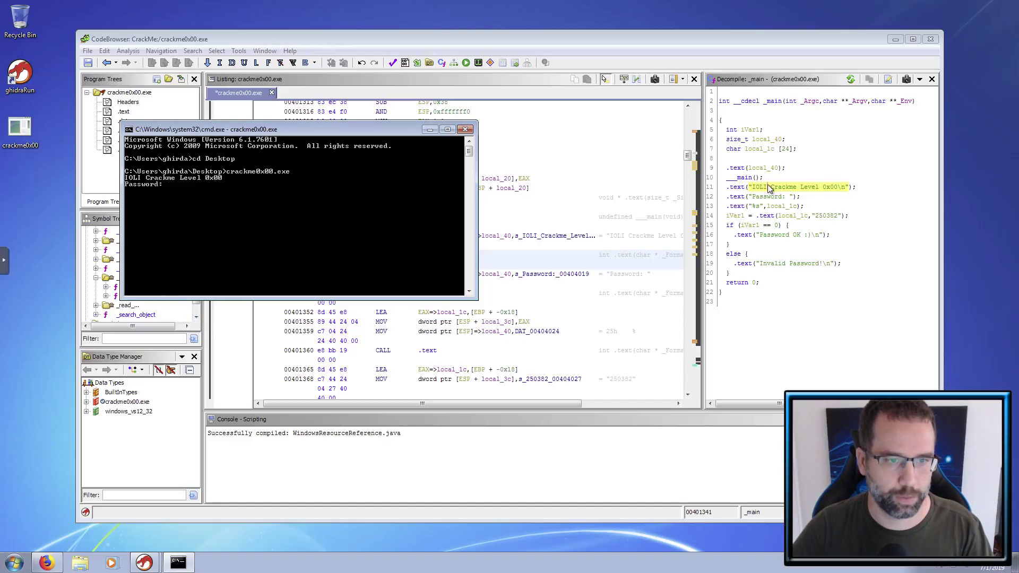
pyautogui.click(739, 188)
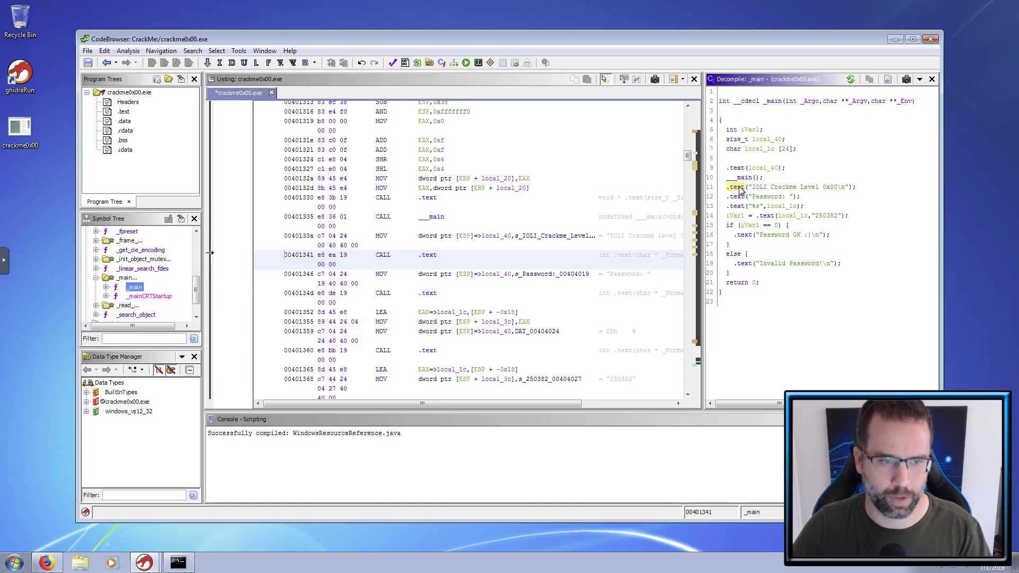
# - Rename the banner-printing .text function to printf
pyautogui.rightClick(740, 189)
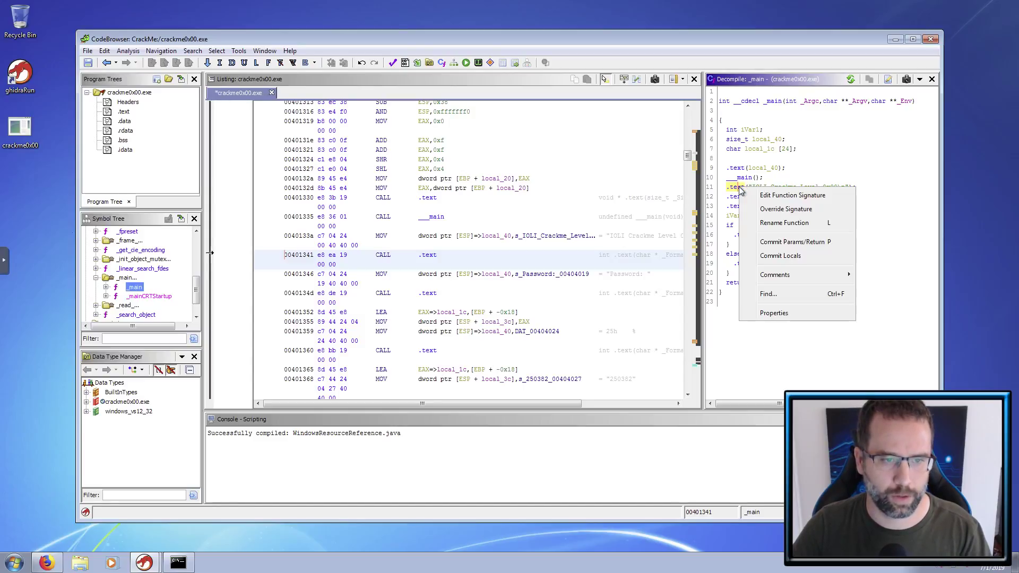
pyautogui.click(776, 222)
pyautogui.write('printf')
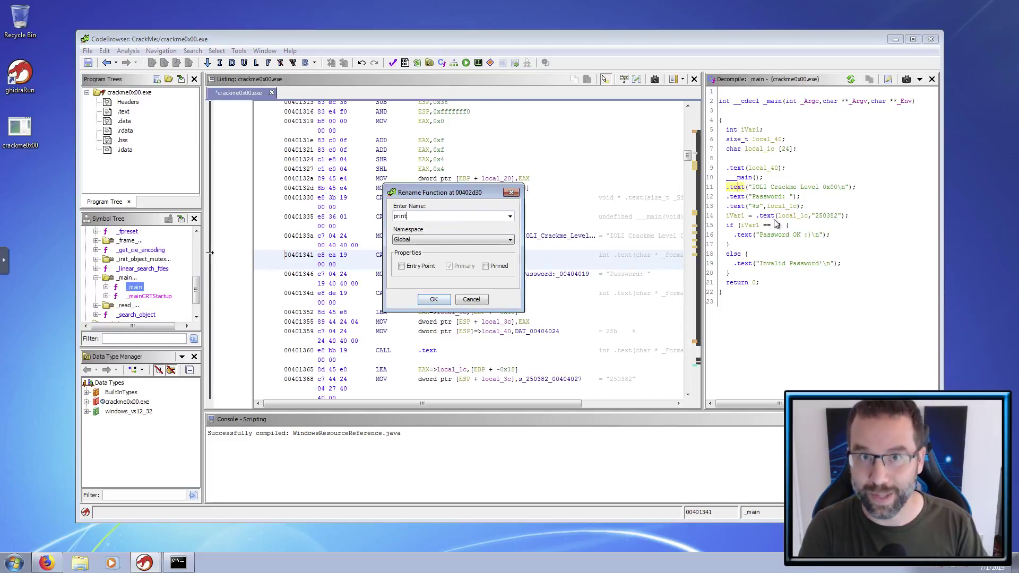
pyautogui.click(435, 300)
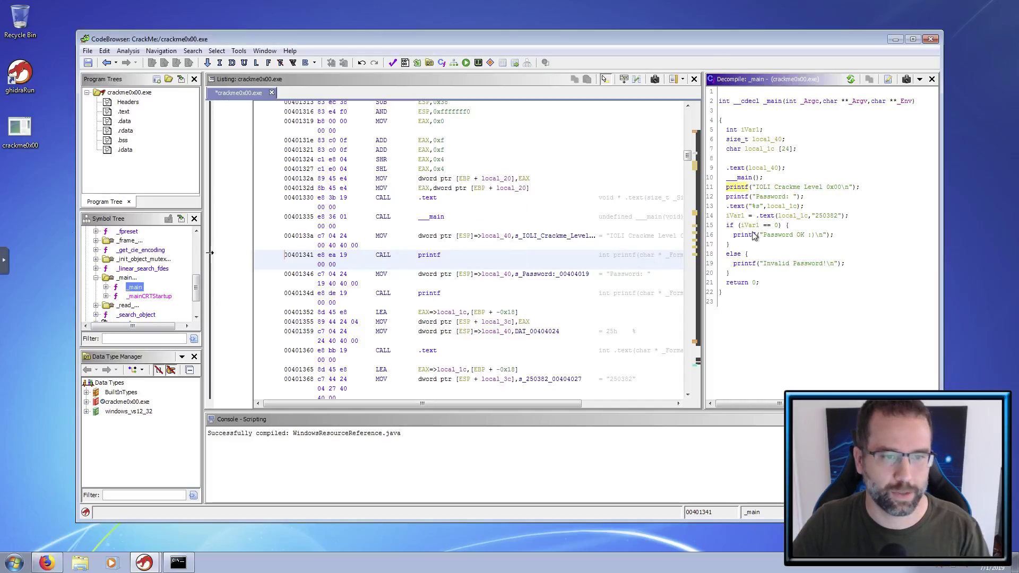
# - Review the printf calls and the remaining .text("%s", local_1c) input call
pyautogui.click(743, 197)
pyautogui.click(743, 188)
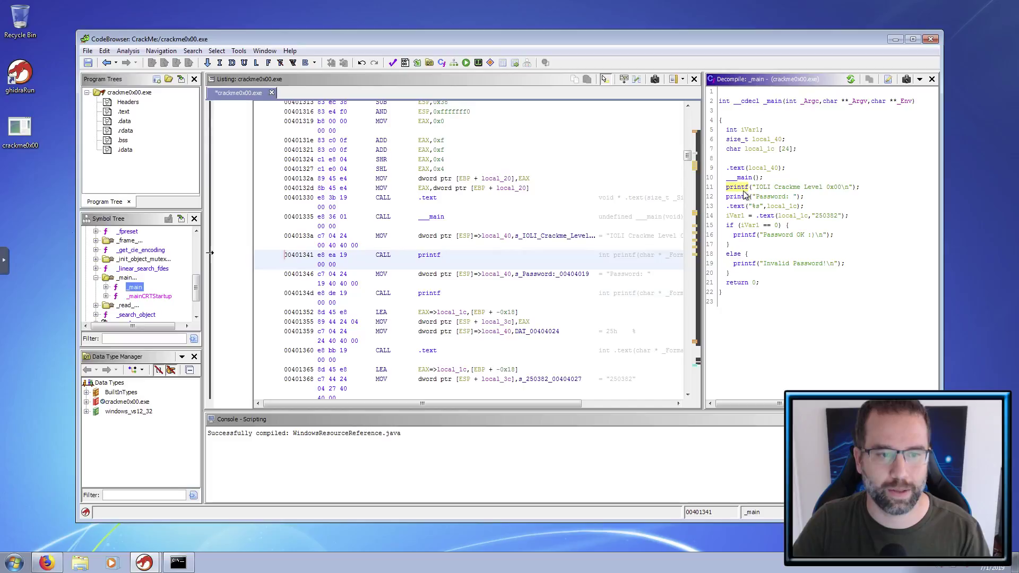
pyautogui.click(751, 235)
pyautogui.click(748, 265)
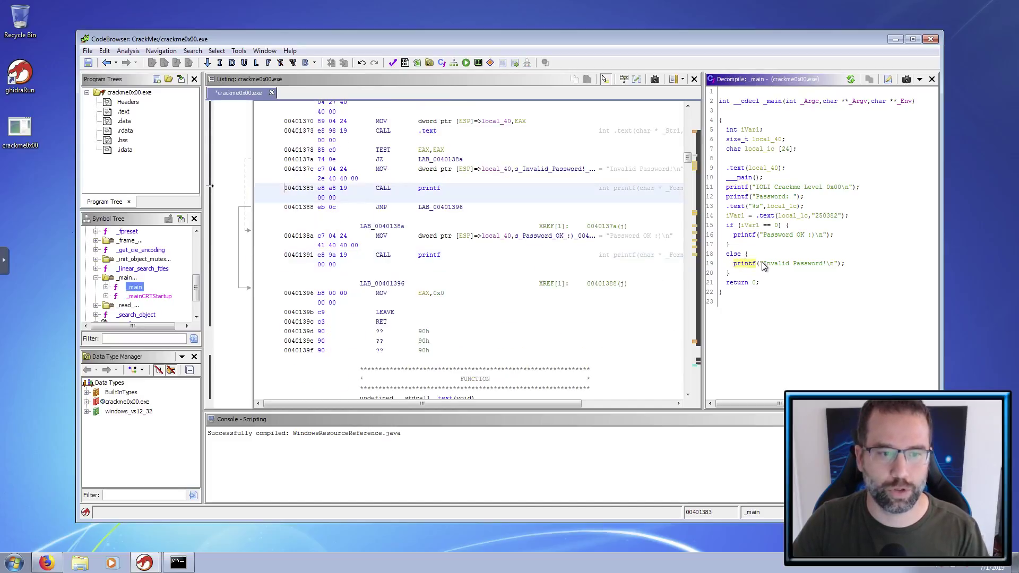
pyautogui.click(749, 235)
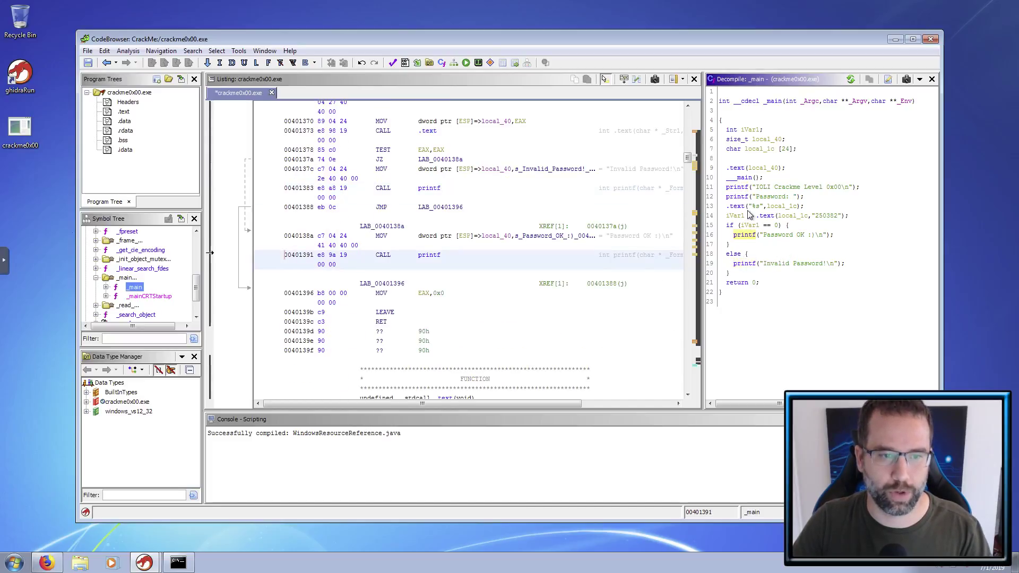
pyautogui.click(742, 189)
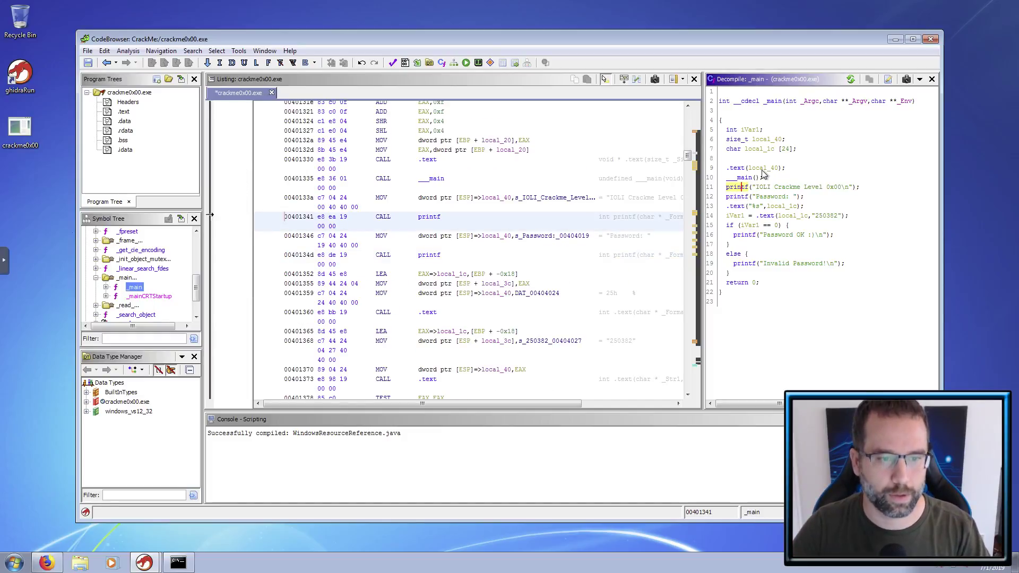
pyautogui.click(741, 207)
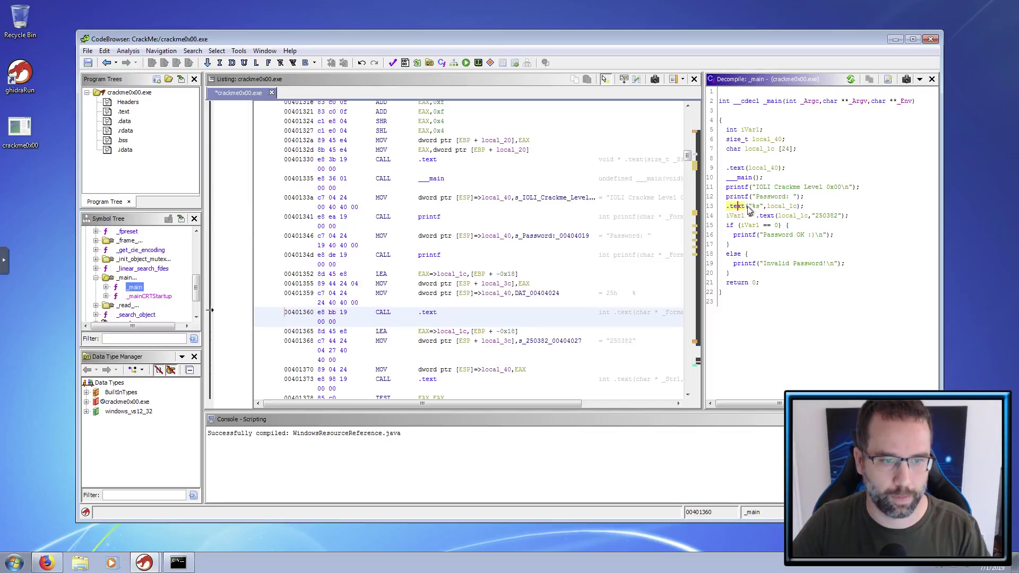
pyautogui.click(756, 206)
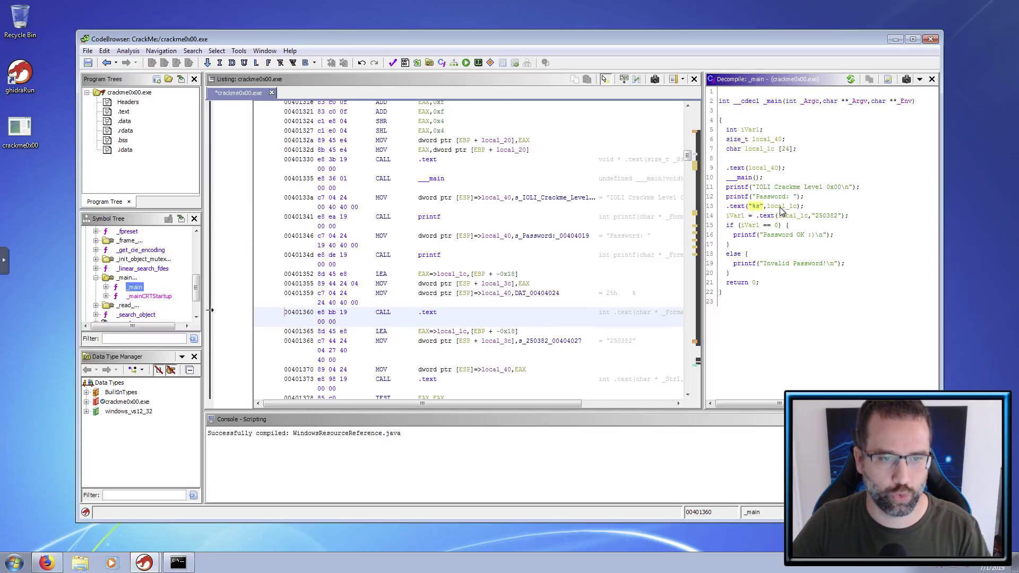
pyautogui.click(783, 206)
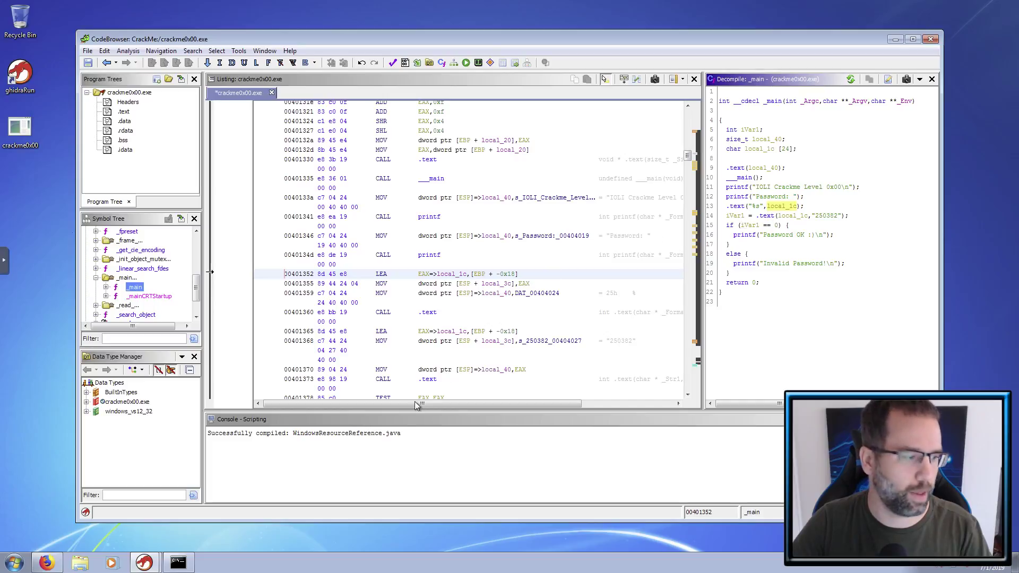
# - Enter 1234 at the crackme's Password: prompt and see it rejected as Invalid Password!
pyautogui.click(179, 561)
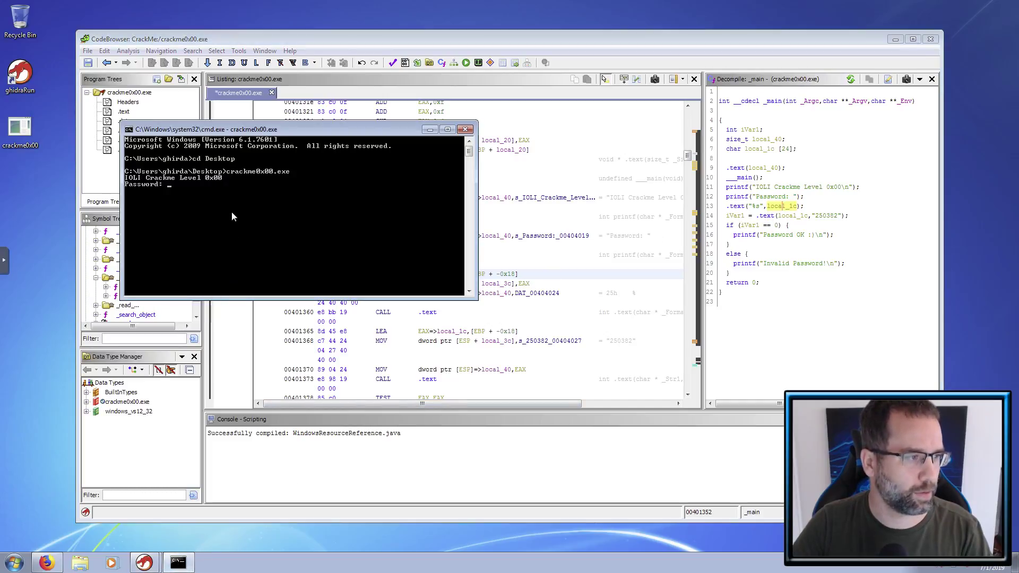
pyautogui.write('1234')
pyautogui.press('Return')
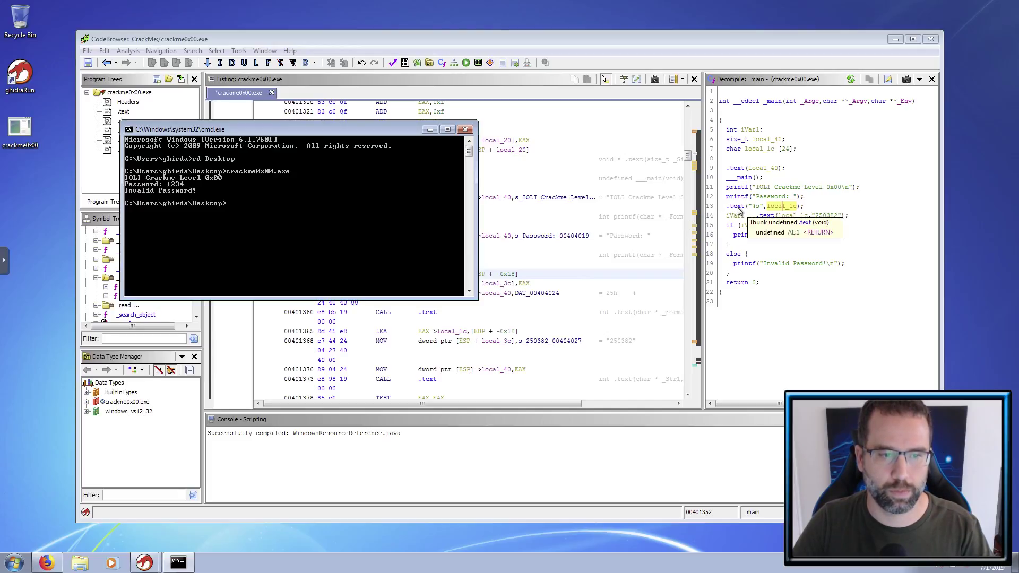
pyautogui.click(738, 210)
# - Rename the %s input-reading .text function on line 13 to scanf
pyautogui.rightClick(738, 208)
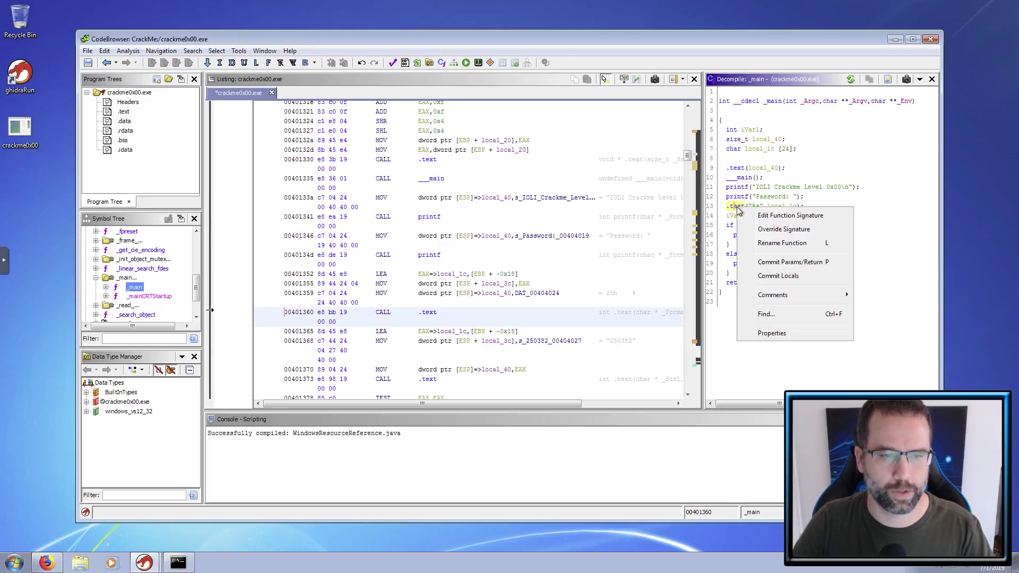
pyautogui.click(768, 244)
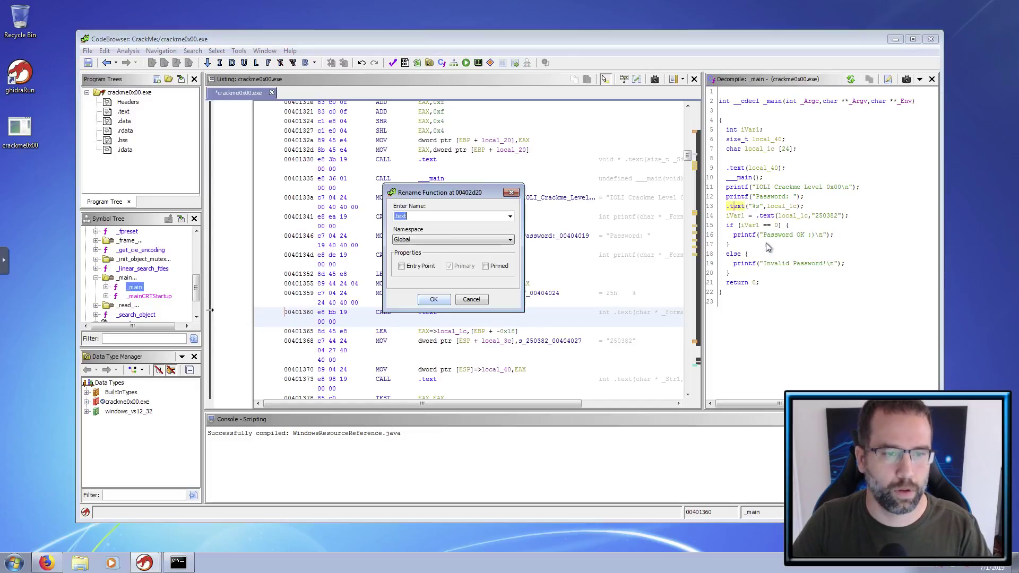
pyautogui.write('scanf')
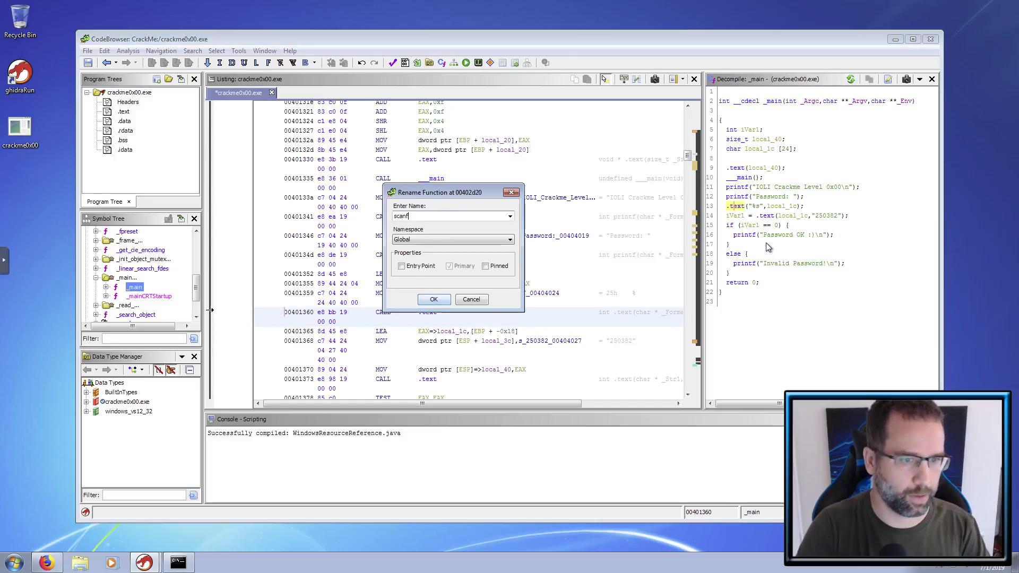
pyautogui.press('Return')
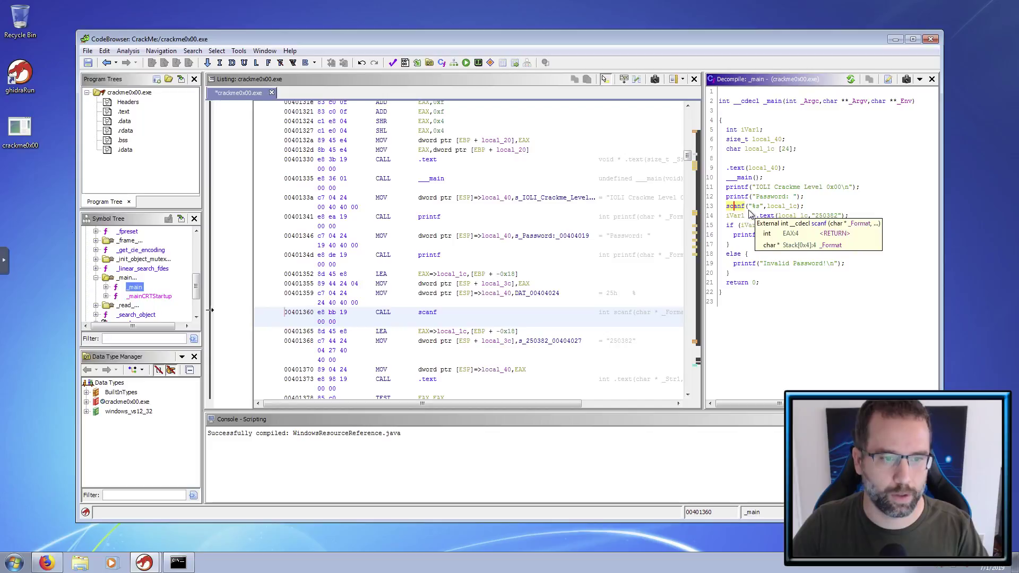
pyautogui.click(178, 562)
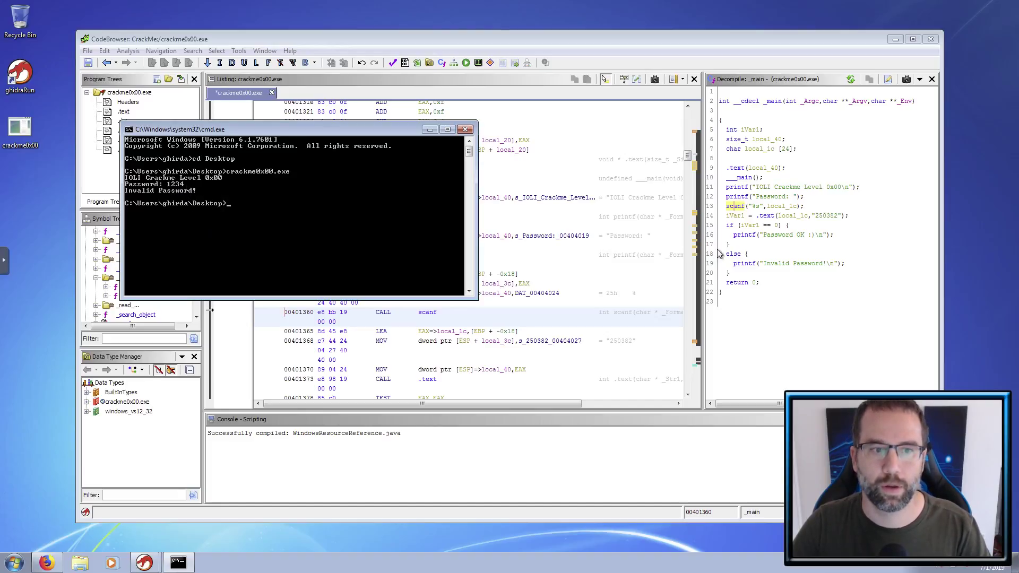
pyautogui.click(789, 209)
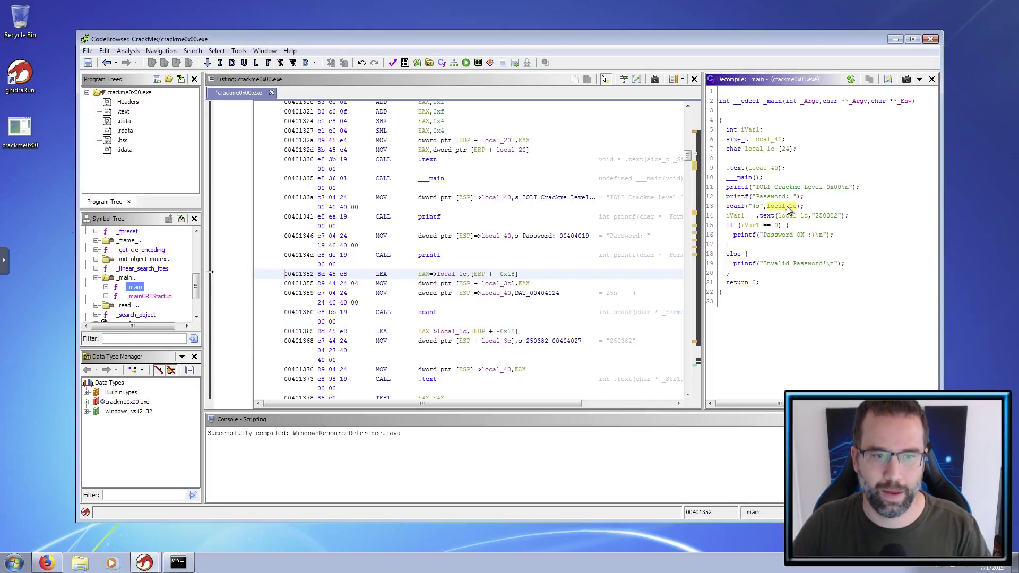
pyautogui.click(757, 207)
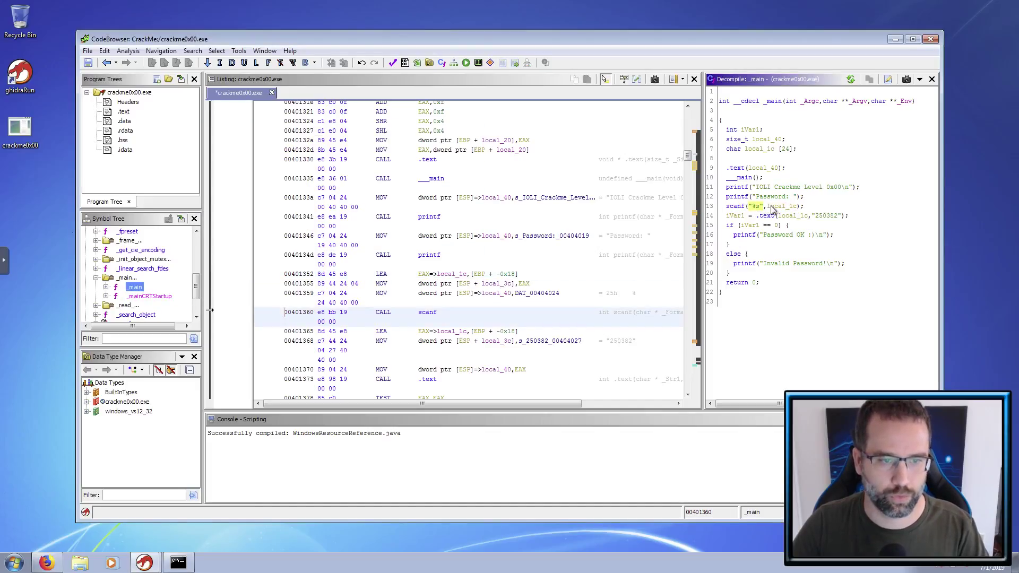
pyautogui.click(786, 207)
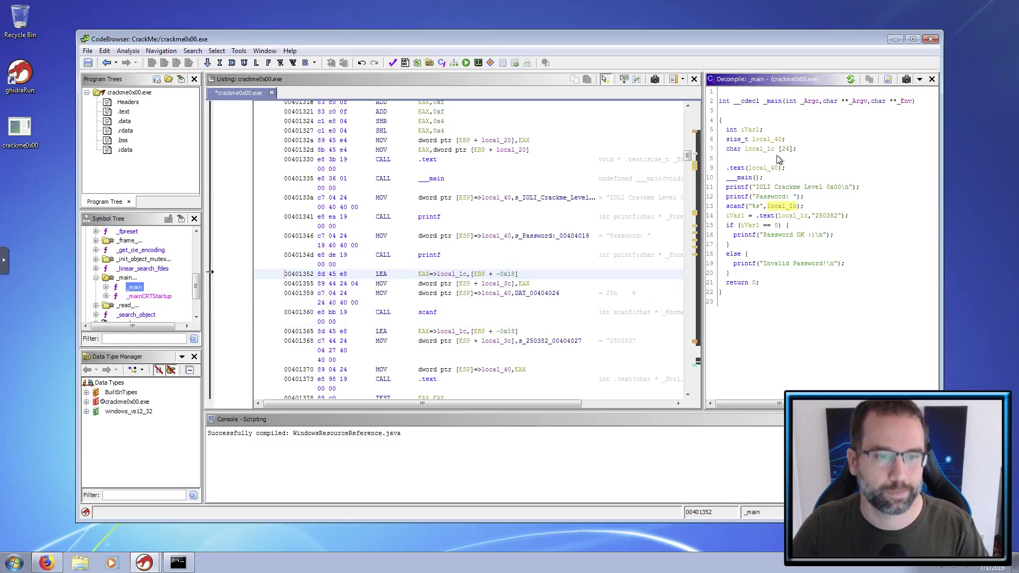
pyautogui.click(740, 216)
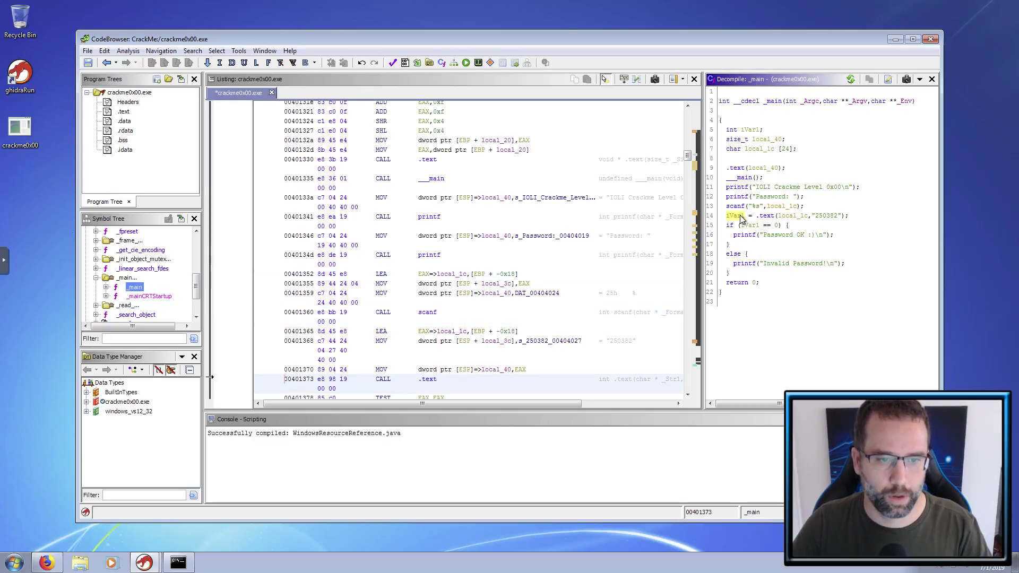
pyautogui.click(768, 216)
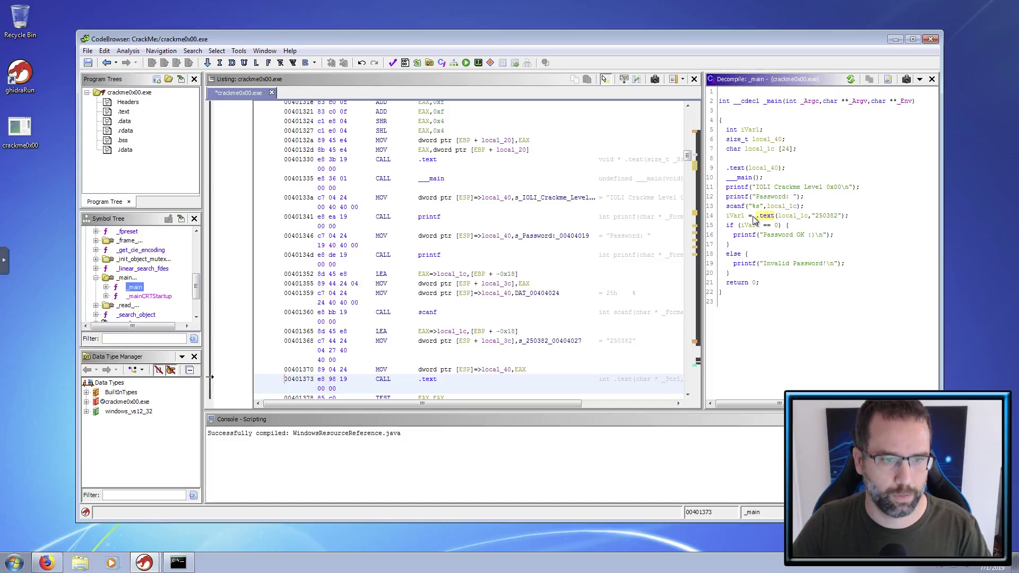
pyautogui.click(826, 217)
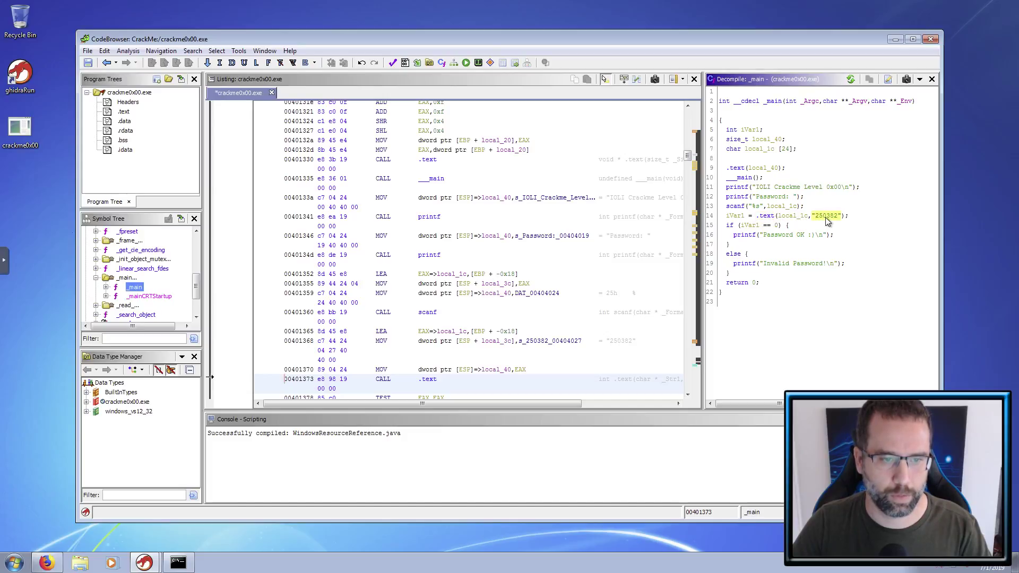
pyautogui.click(778, 225)
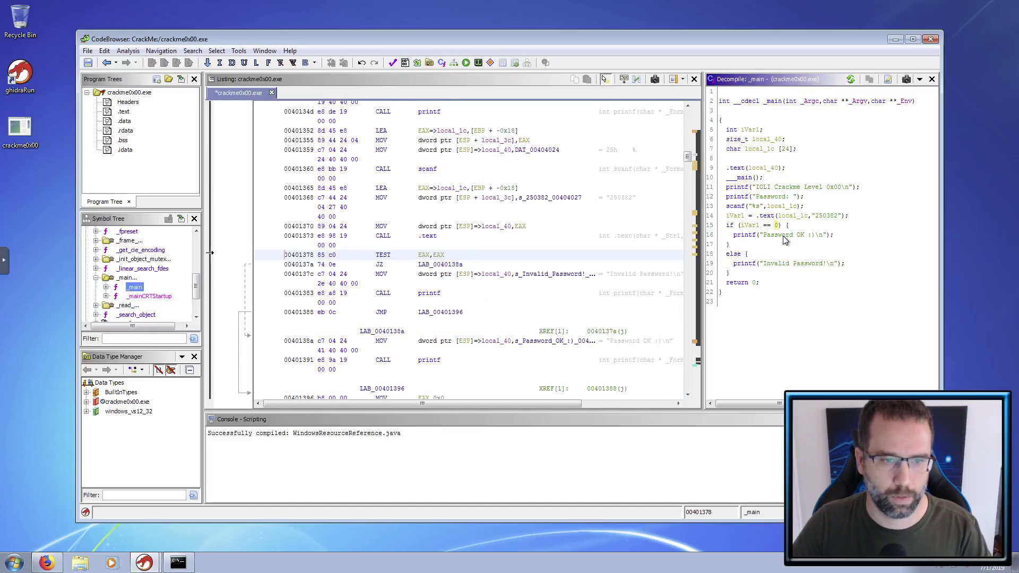
pyautogui.click(785, 239)
pyautogui.click(778, 226)
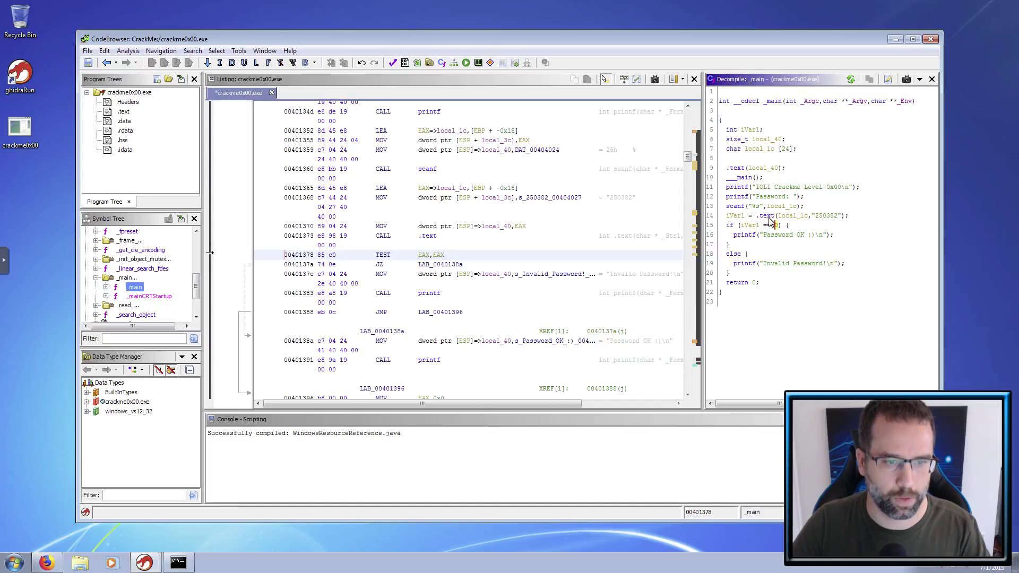
pyautogui.click(784, 217)
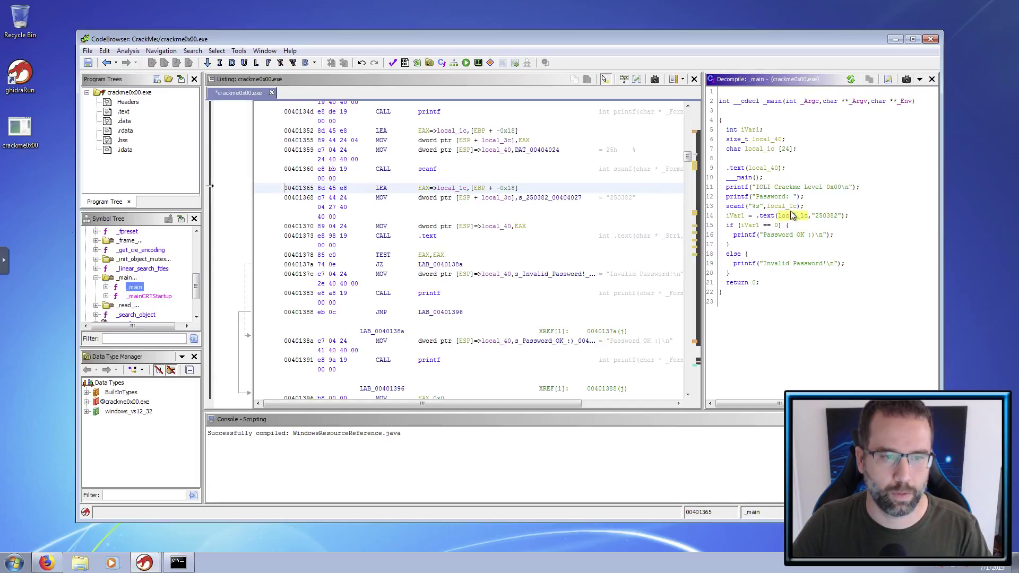
pyautogui.click(782, 207)
pyautogui.click(802, 219)
pyautogui.click(825, 219)
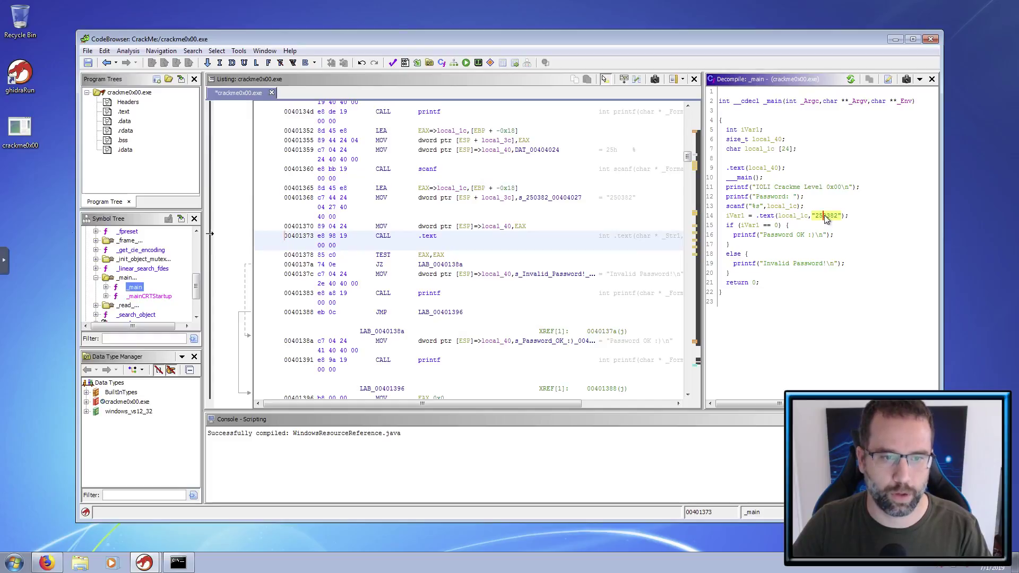
pyautogui.click(787, 207)
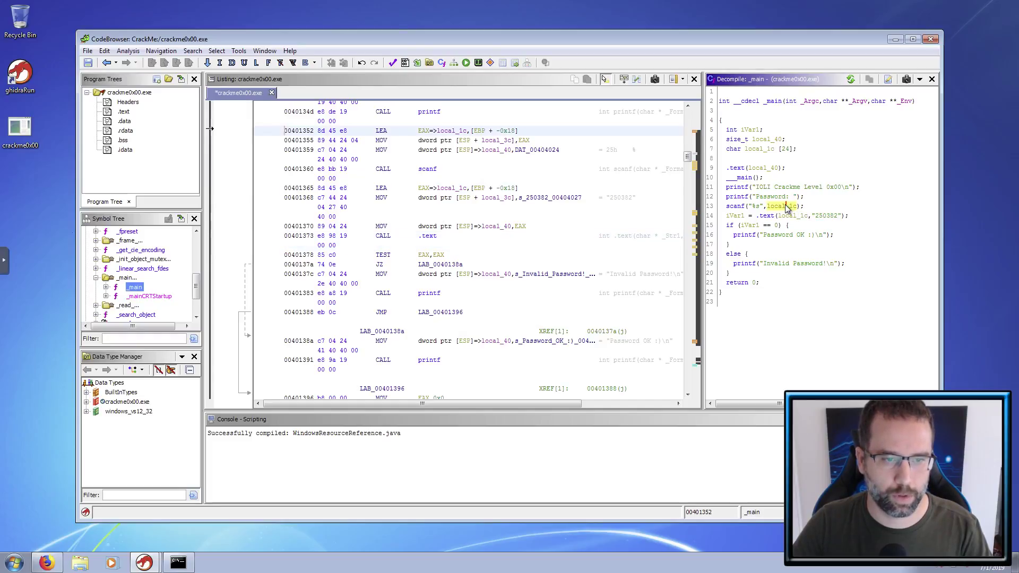
# - Rename the local_1c password buffer to inputVariable in the scanf call and comparison
pyautogui.rightClick(787, 207)
pyautogui.click(831, 231)
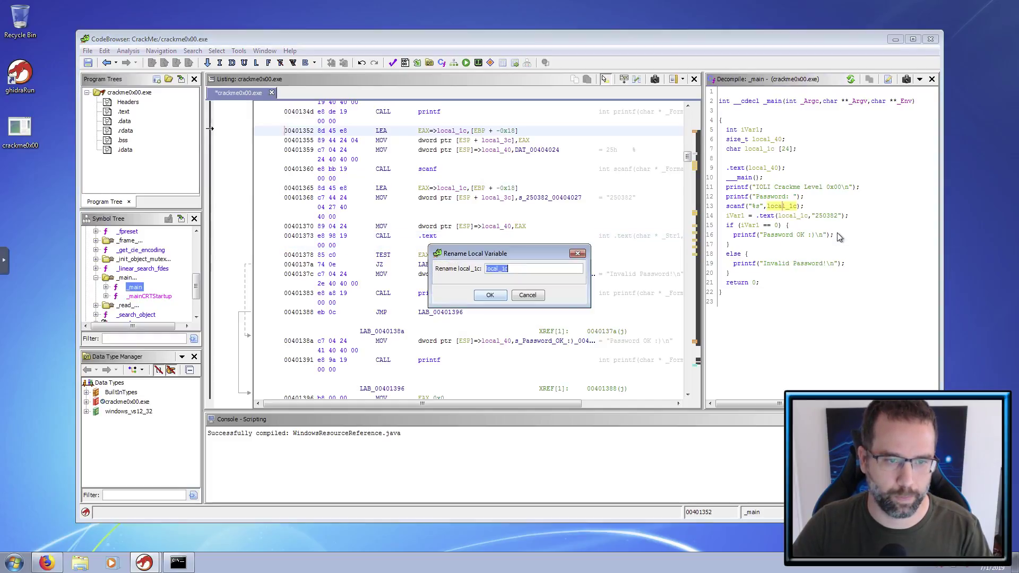
pyautogui.write('input')
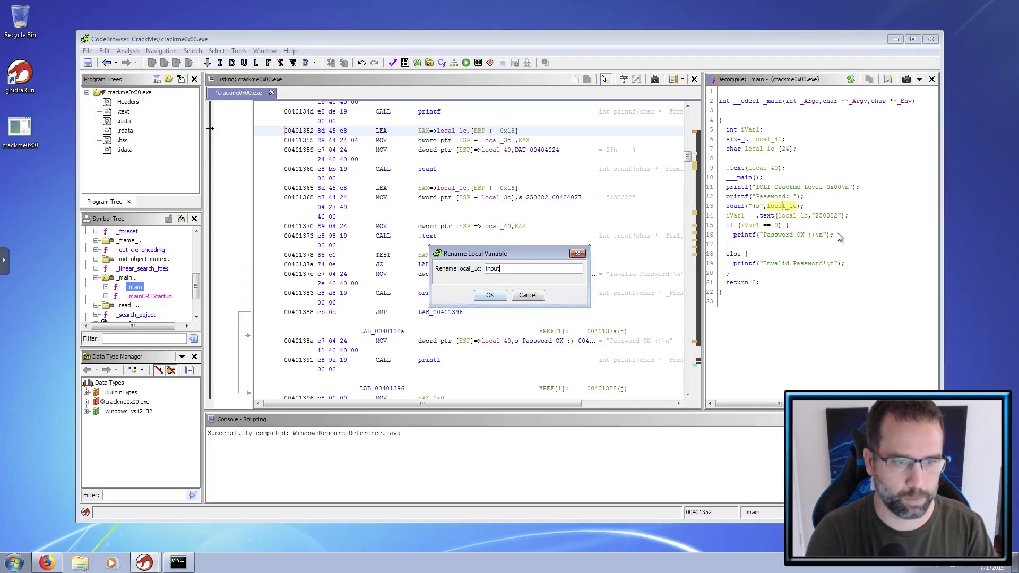
pyautogui.write('Param')
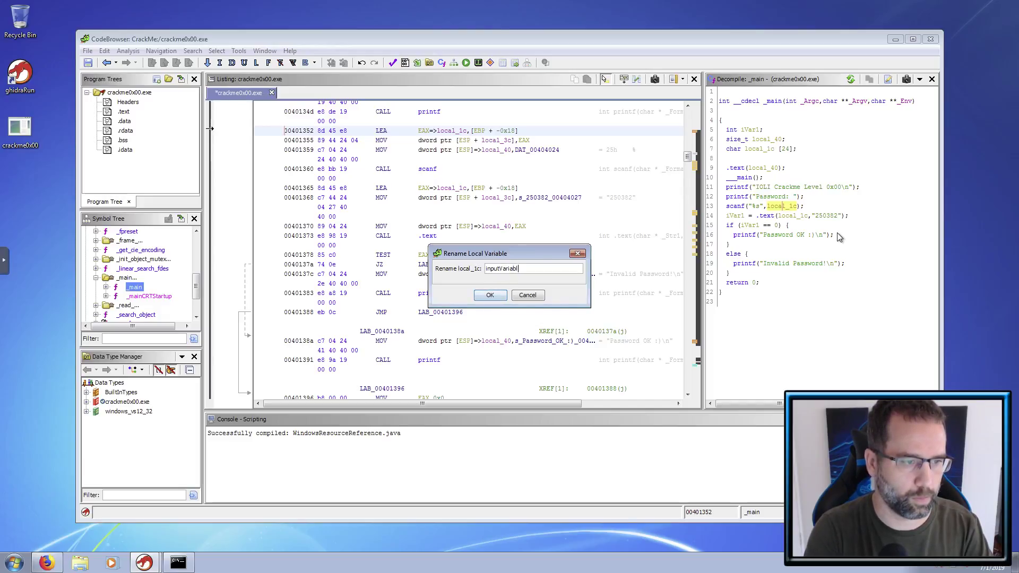
pyautogui.write('e')
pyautogui.press('Return')
pyautogui.click(806, 216)
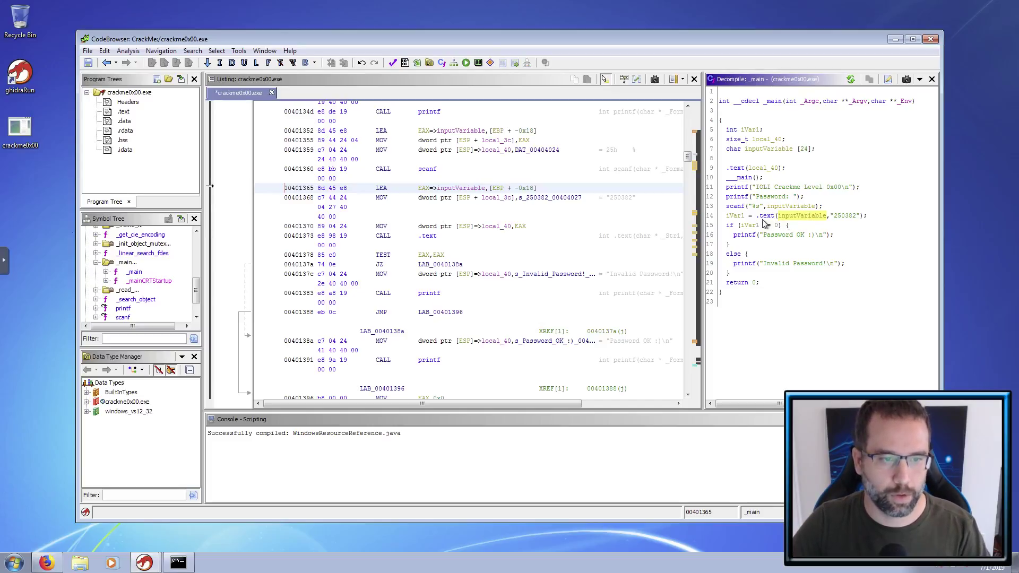
# - Rename the comparison result variable iVar1 to passCheck
pyautogui.click(738, 216)
pyautogui.rightClick(739, 217)
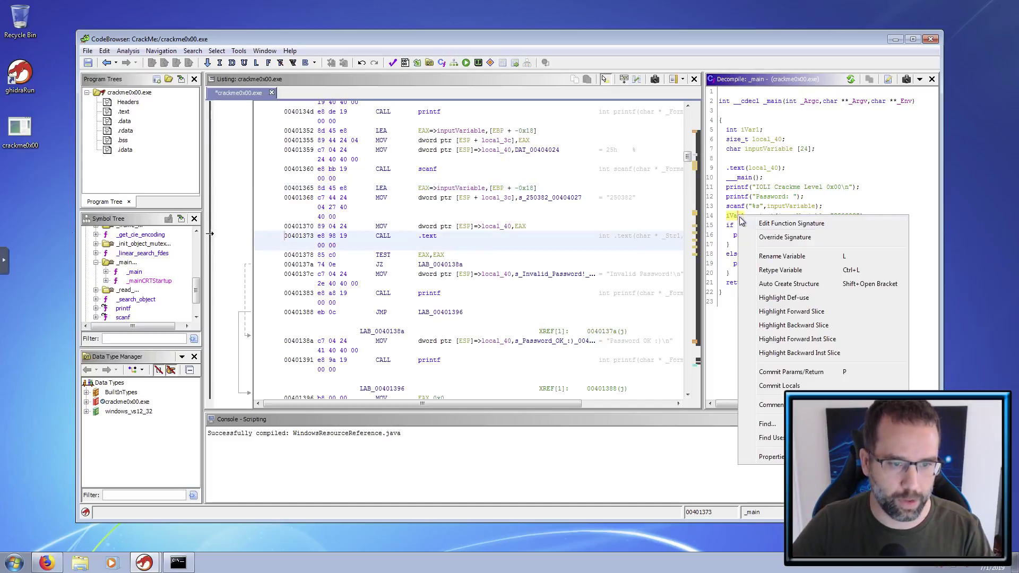
pyautogui.click(779, 258)
pyautogui.write('passCheck')
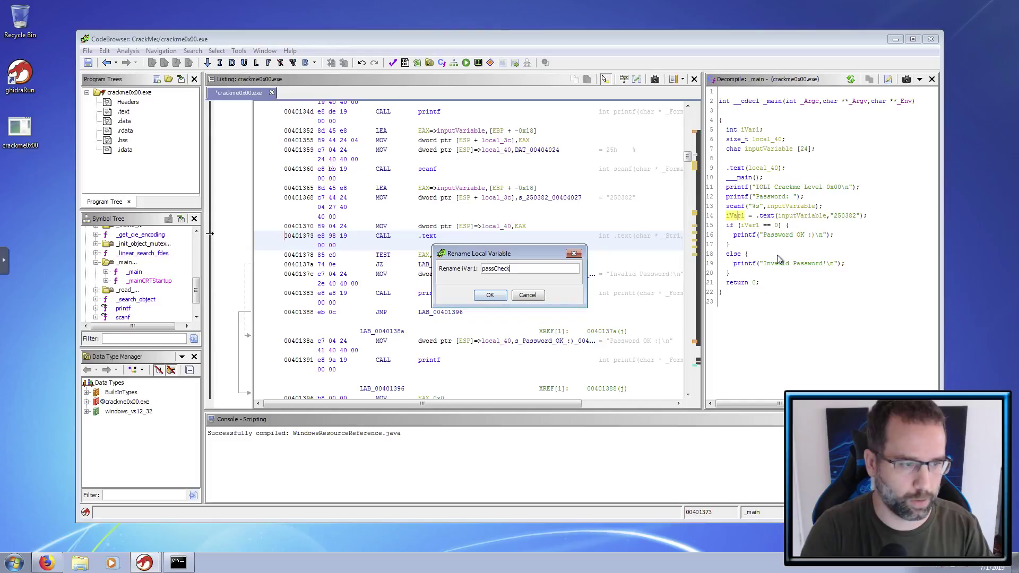
pyautogui.press('Return')
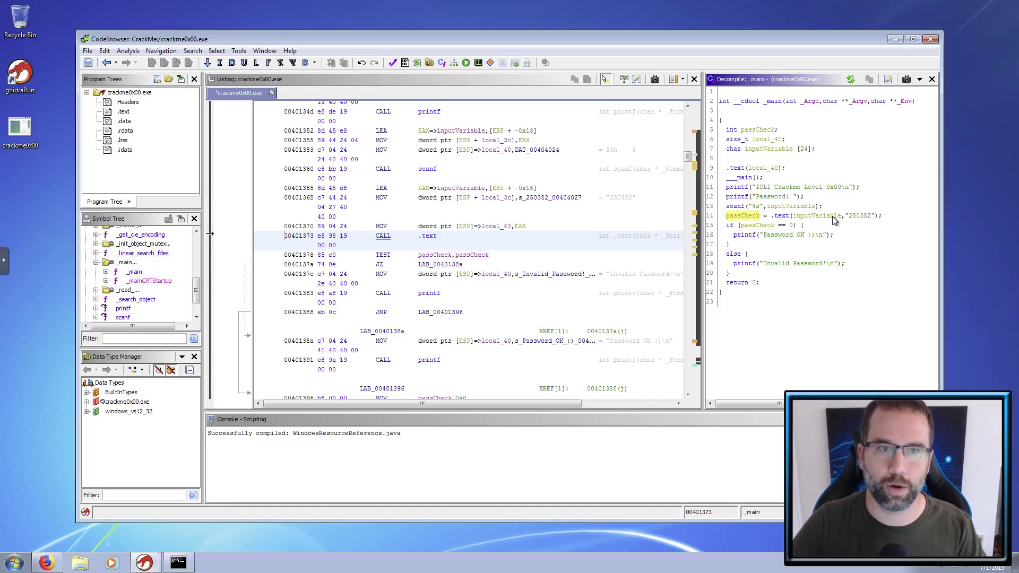
# - Rename the .text comparison call on line 14 to strcmp
pyautogui.click(781, 216)
pyautogui.rightClick(781, 219)
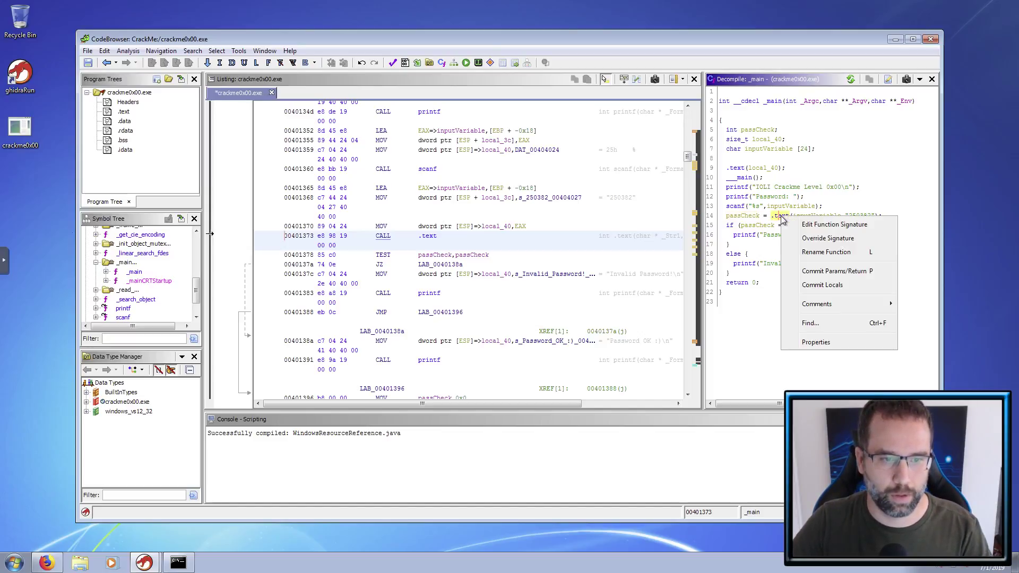
pyautogui.click(820, 251)
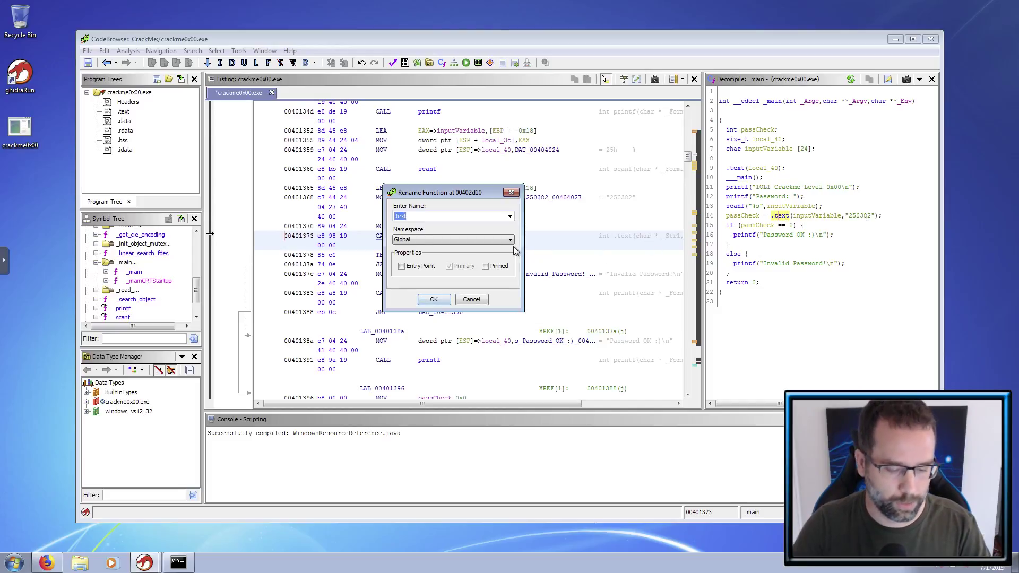
pyautogui.write('strcmp')
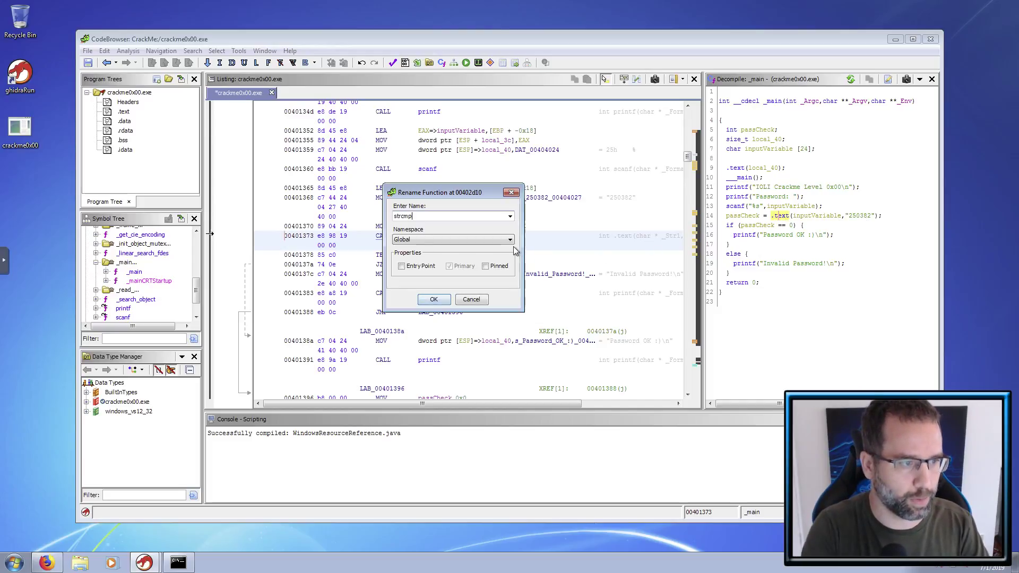
pyautogui.press('Return')
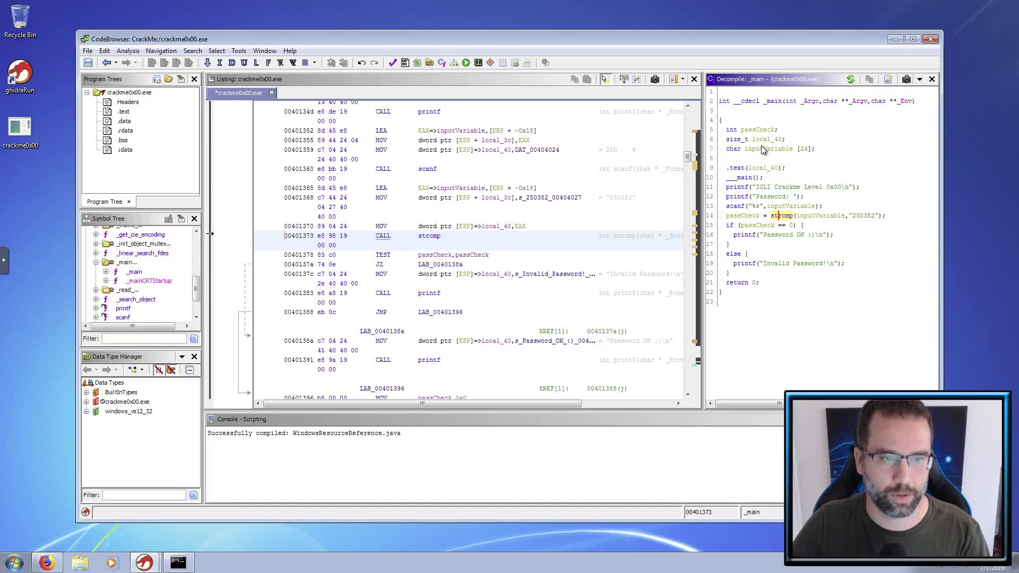
# - Move the Command Prompt window left so it sits beside Ghidra's decompiled _main
pyautogui.click(744, 178)
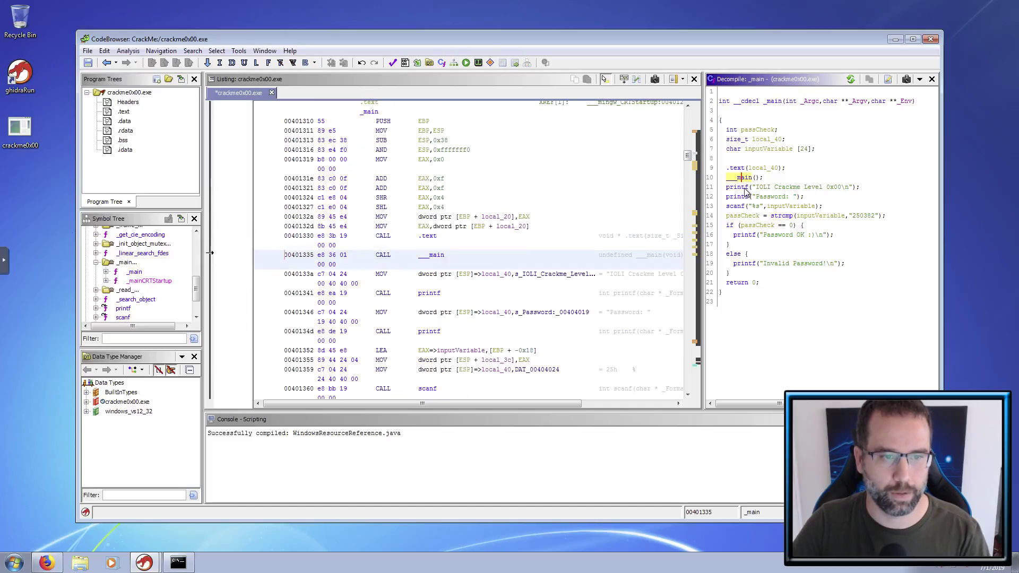
pyautogui.click(746, 189)
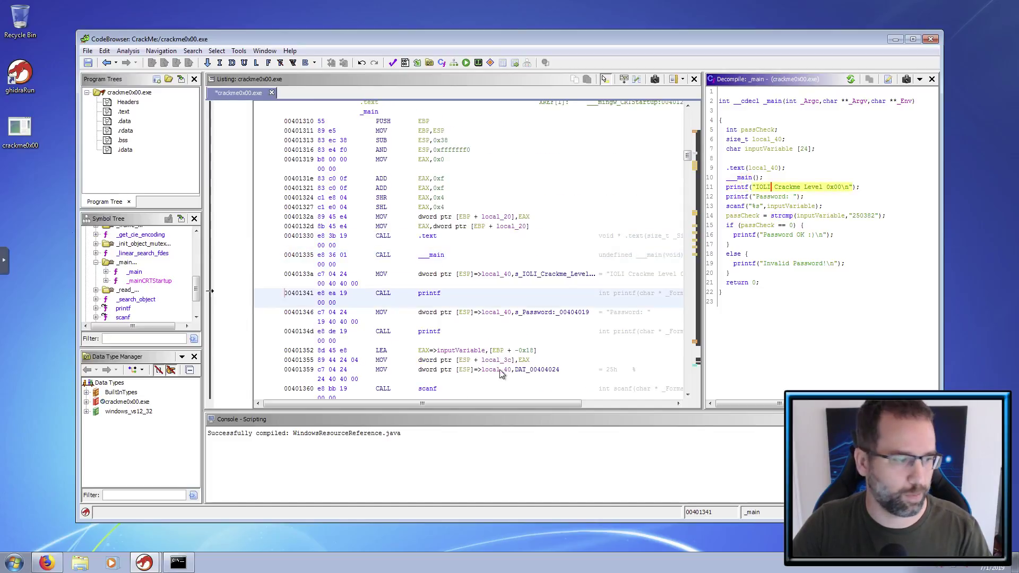
pyautogui.click(178, 563)
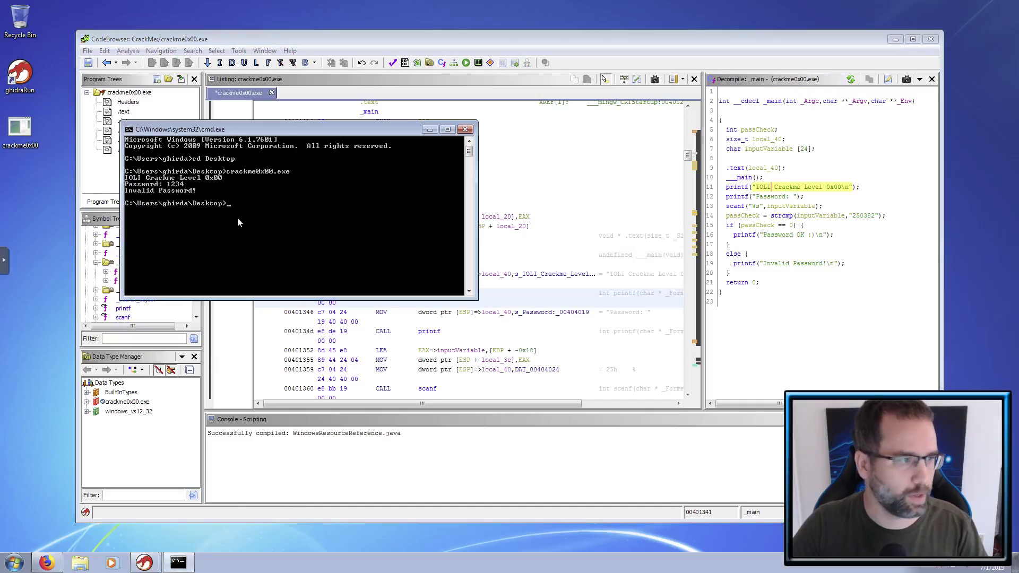
pyautogui.moveTo(287, 134); pyautogui.dragTo(209, 178)
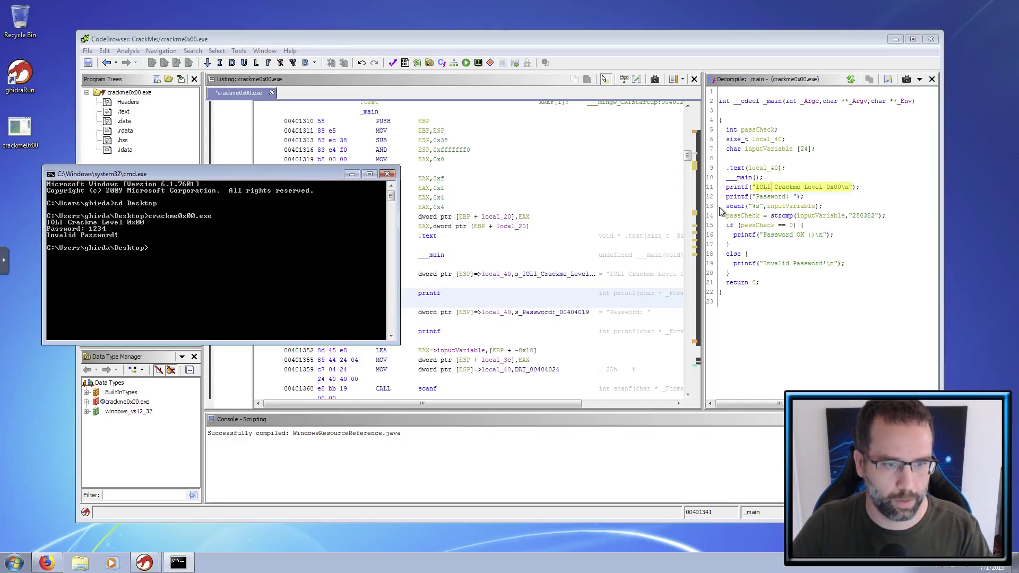
pyautogui.click(742, 206)
pyautogui.click(735, 207)
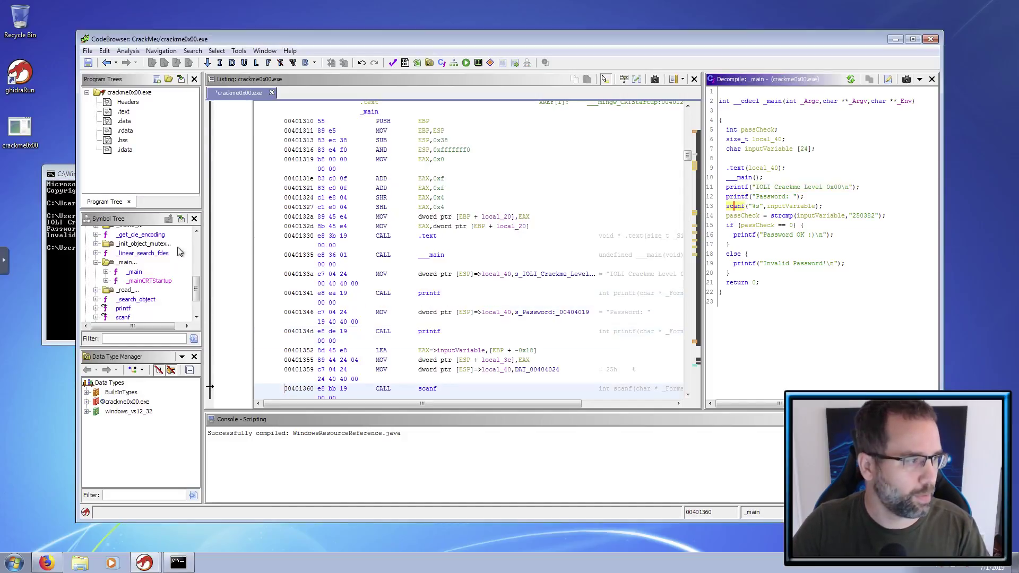
pyautogui.click(71, 268)
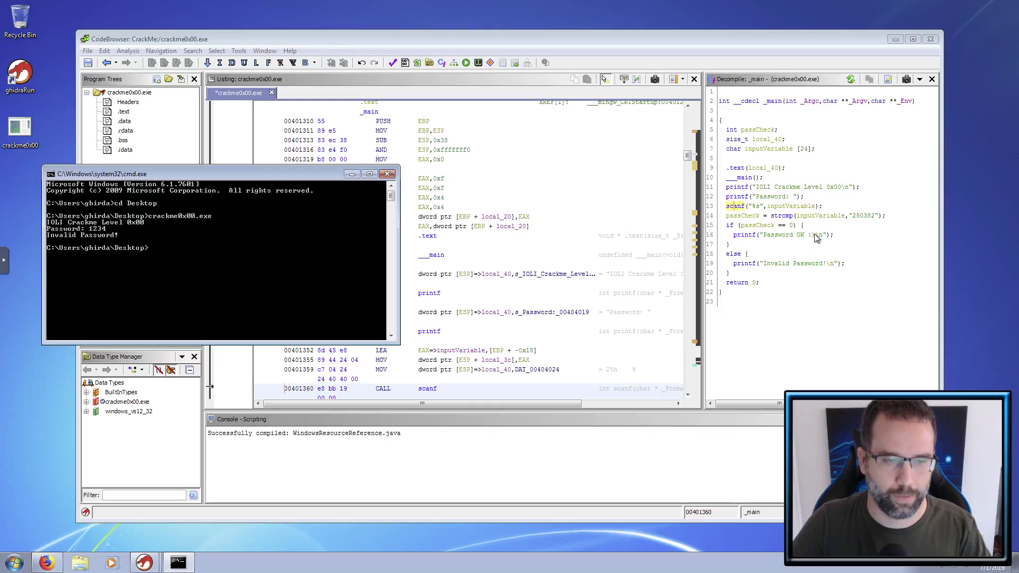
# - Rerun crackme0x00.exe, enter 250382 to get "Password OK :)", then close the console
pyautogui.moveTo(861, 219)
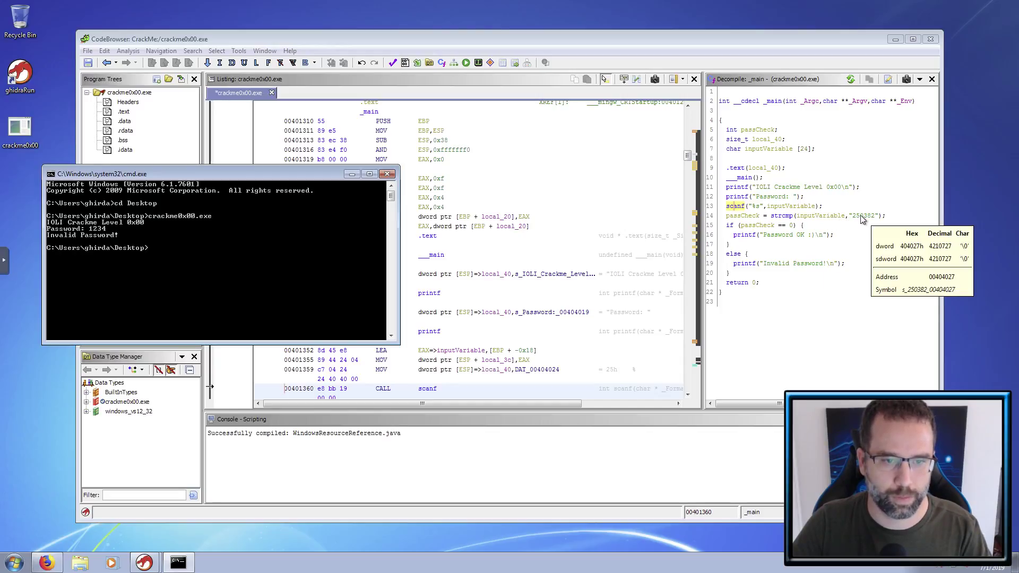
pyautogui.press('Up')
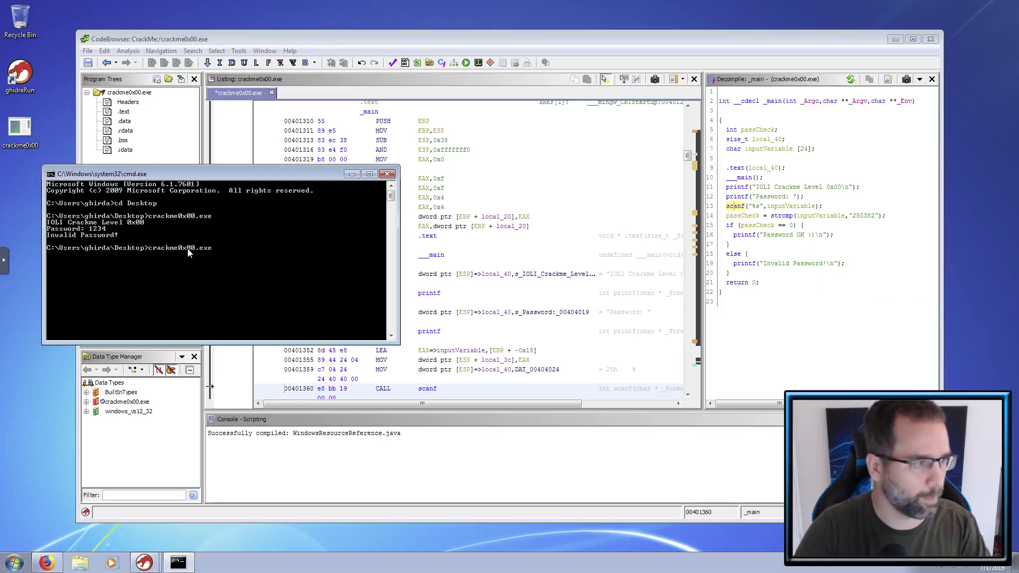
pyautogui.press('Return')
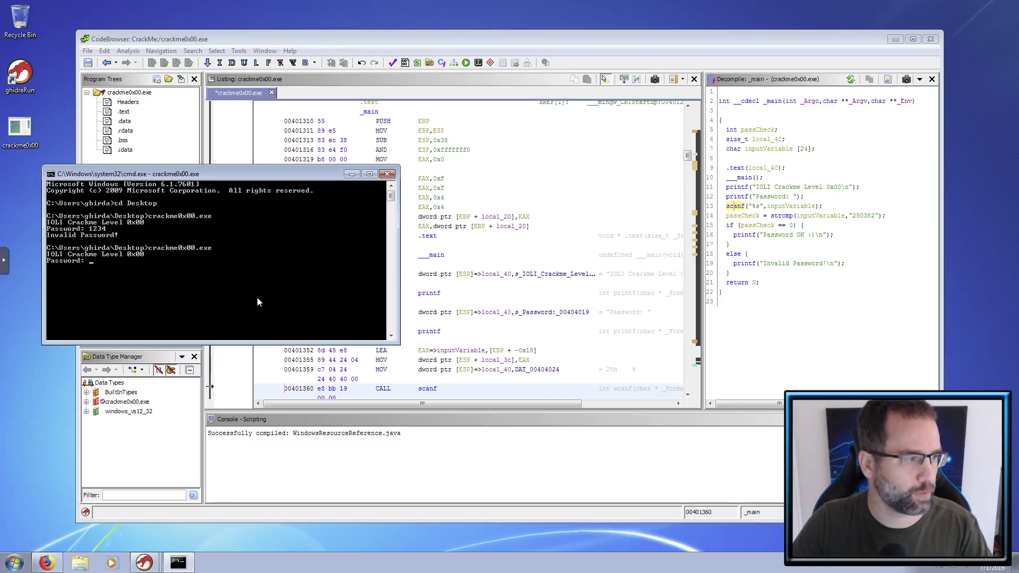
pyautogui.write('25')
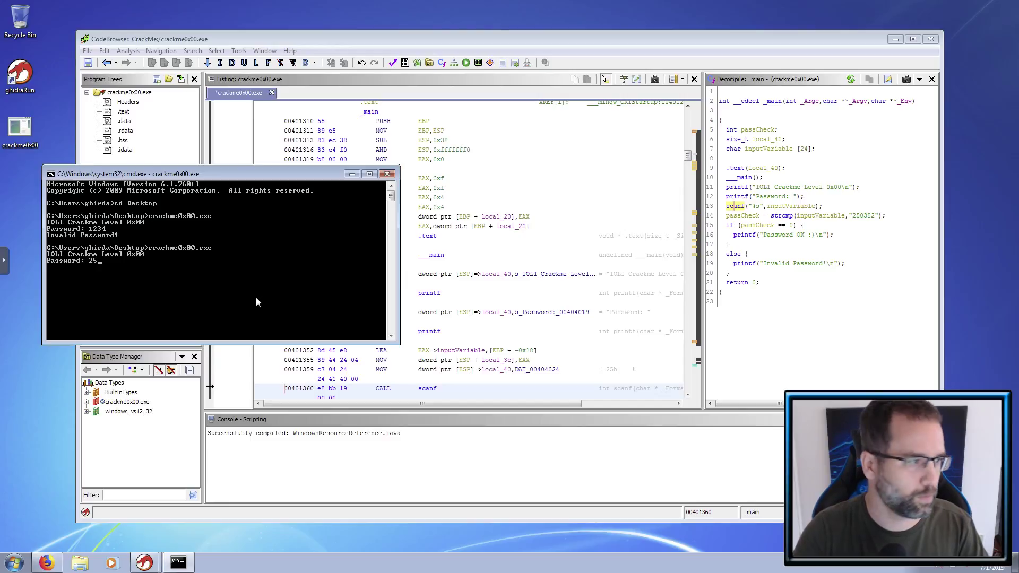
pyautogui.write('0382')
pyautogui.press('Return')
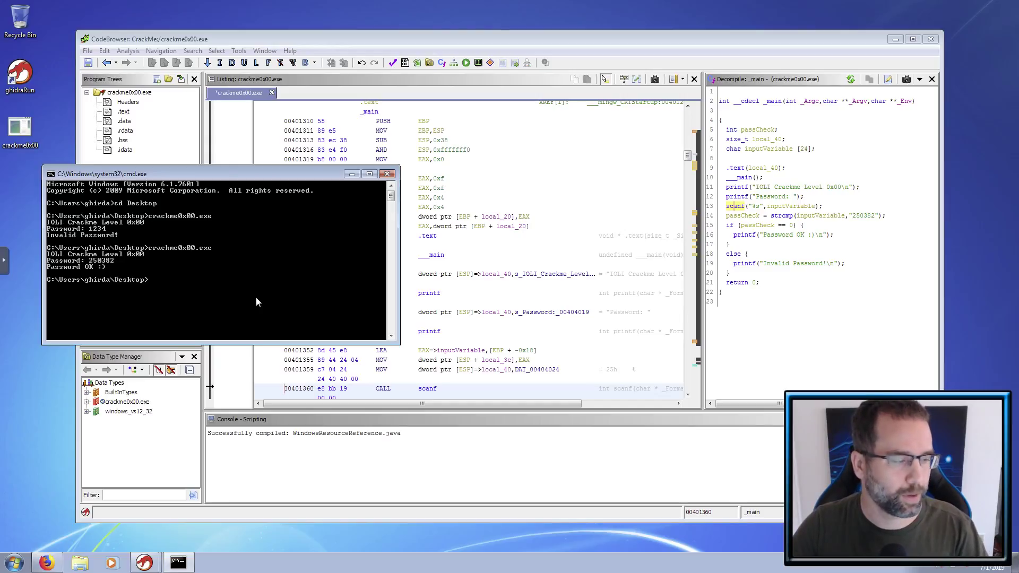
pyautogui.click(387, 175)
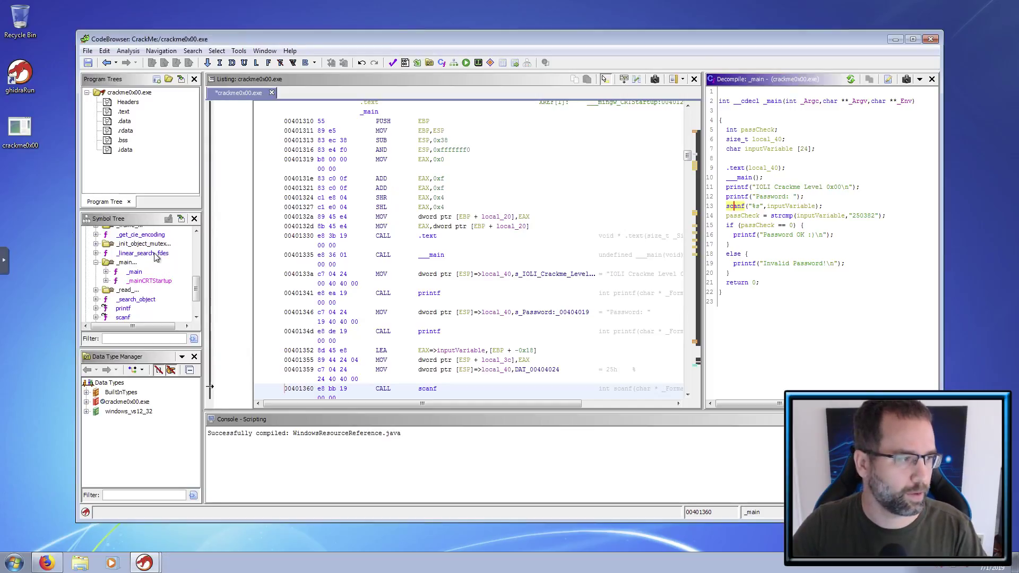
# - Check _main's printf and scanf calls, save the analysis and close the CodeBrowser
pyautogui.click(135, 272)
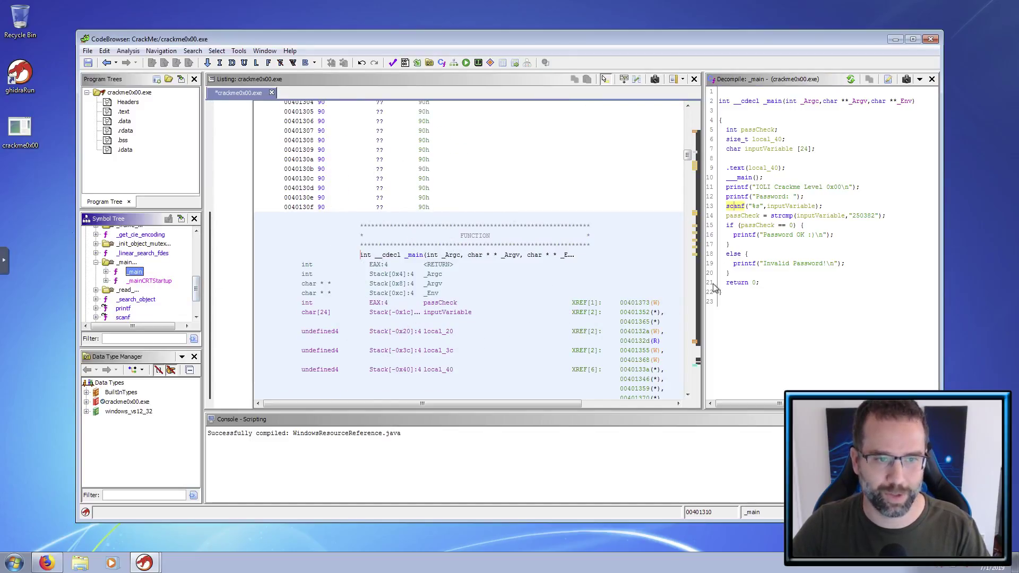
pyautogui.click(740, 195)
pyautogui.click(737, 206)
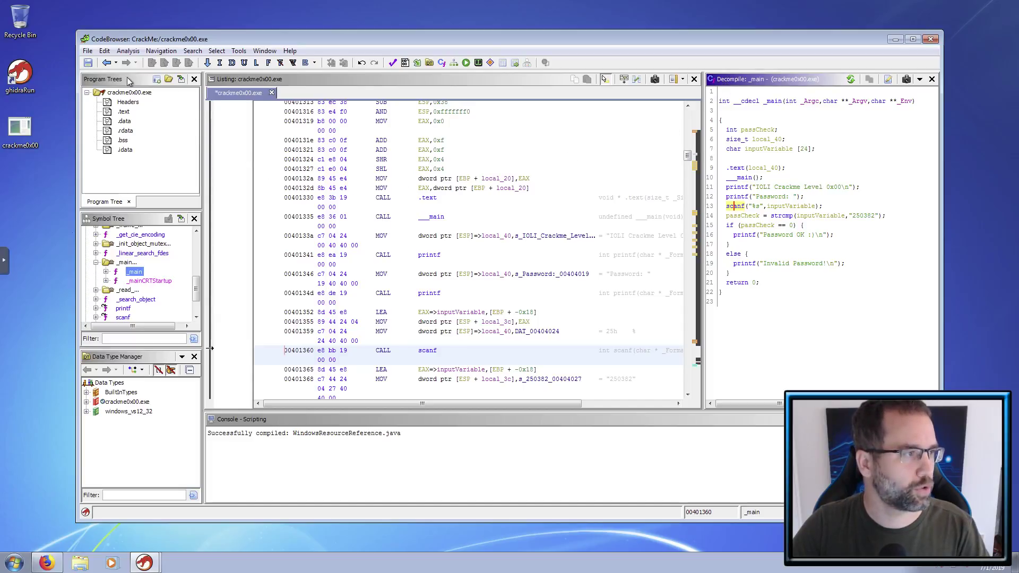
pyautogui.click(88, 63)
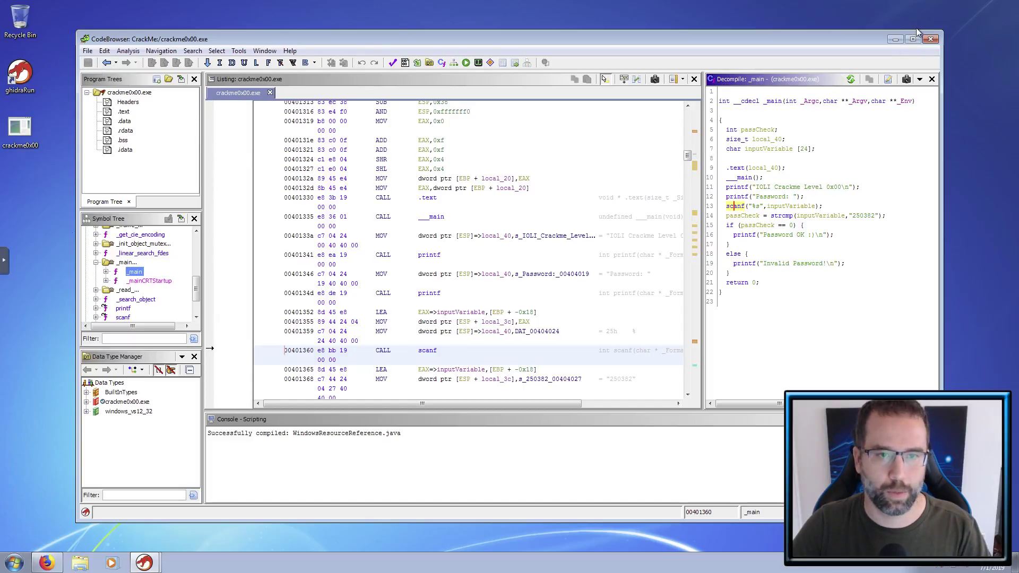
pyautogui.click(931, 39)
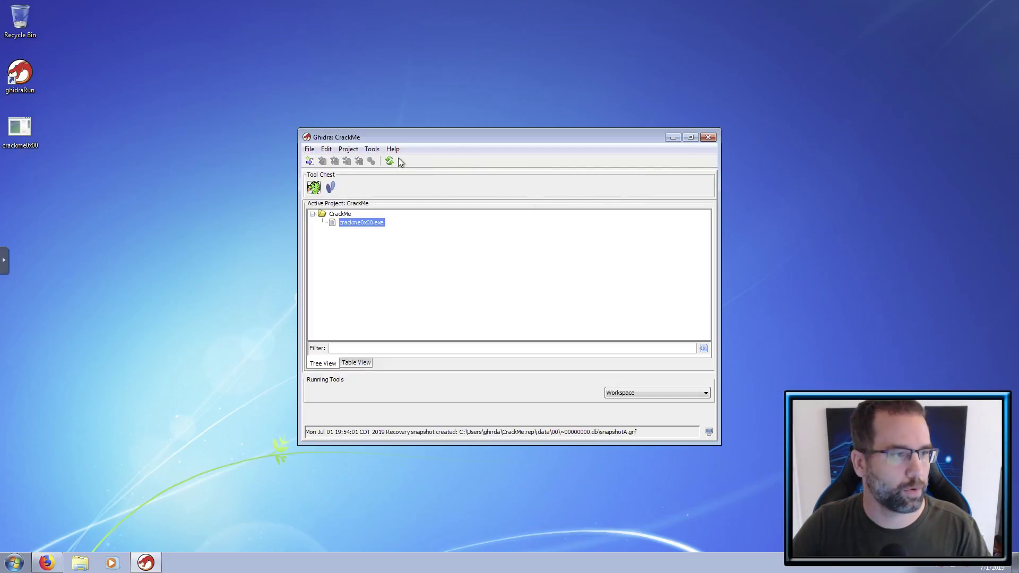
# - Open the Options for CrackMe dialog from the Tools menu's Edit > Tool Options
pyautogui.click(374, 151)
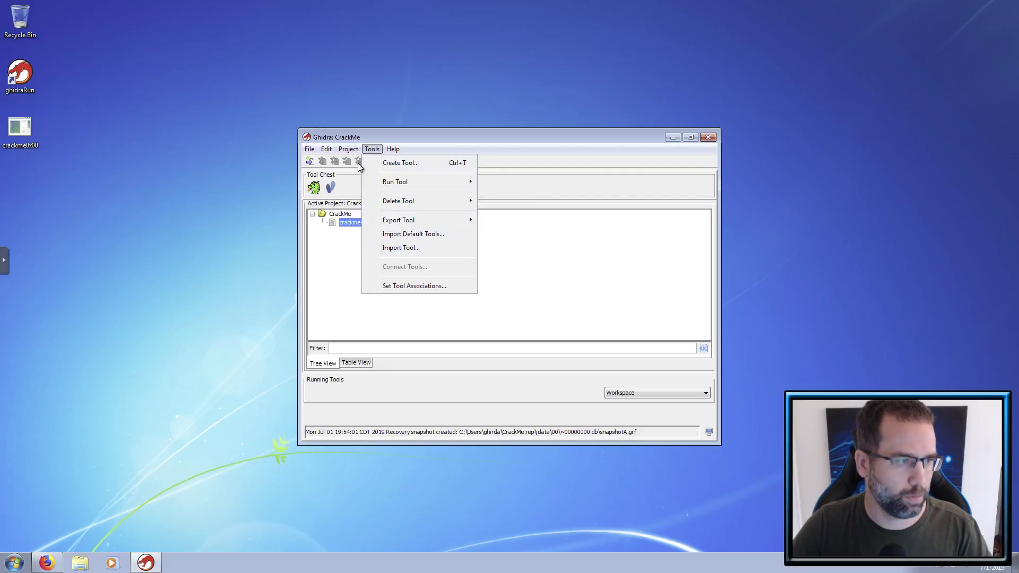
pyautogui.moveTo(325, 152)
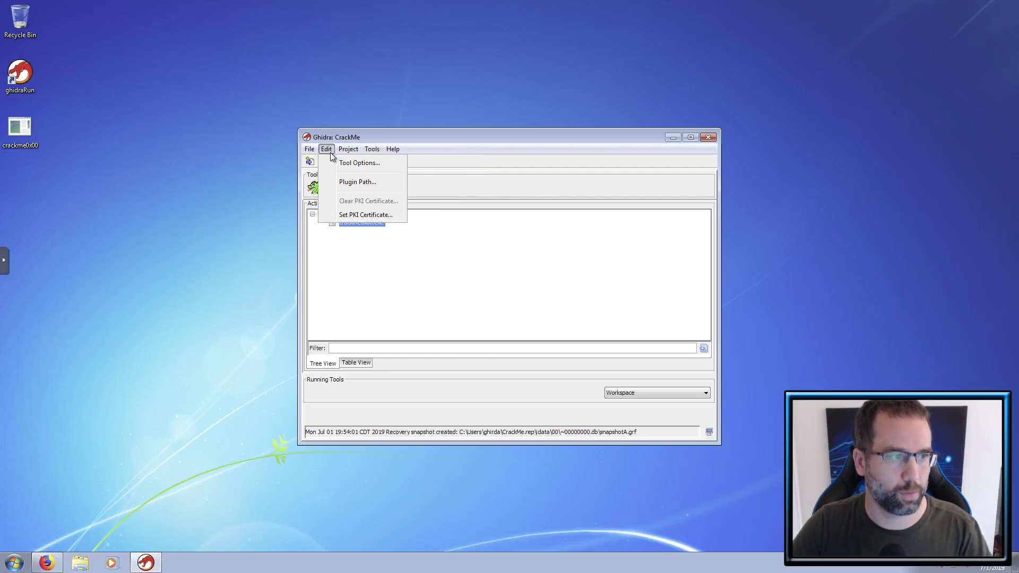
pyautogui.click(349, 168)
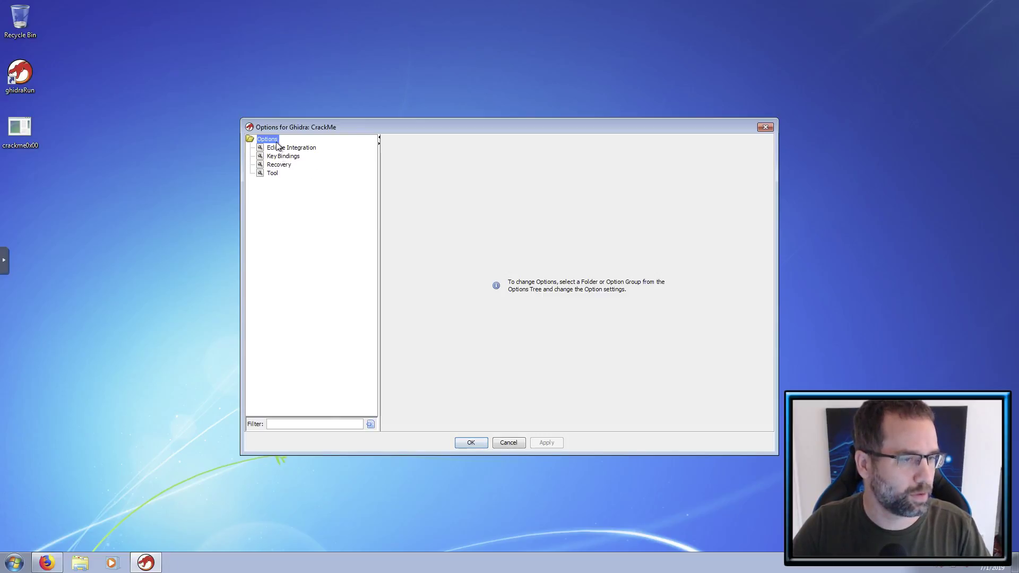
# - Enable Use Inverted Colors and Windows Classic look and feel, apply, decline Metal, and confirm
pyautogui.click(275, 173)
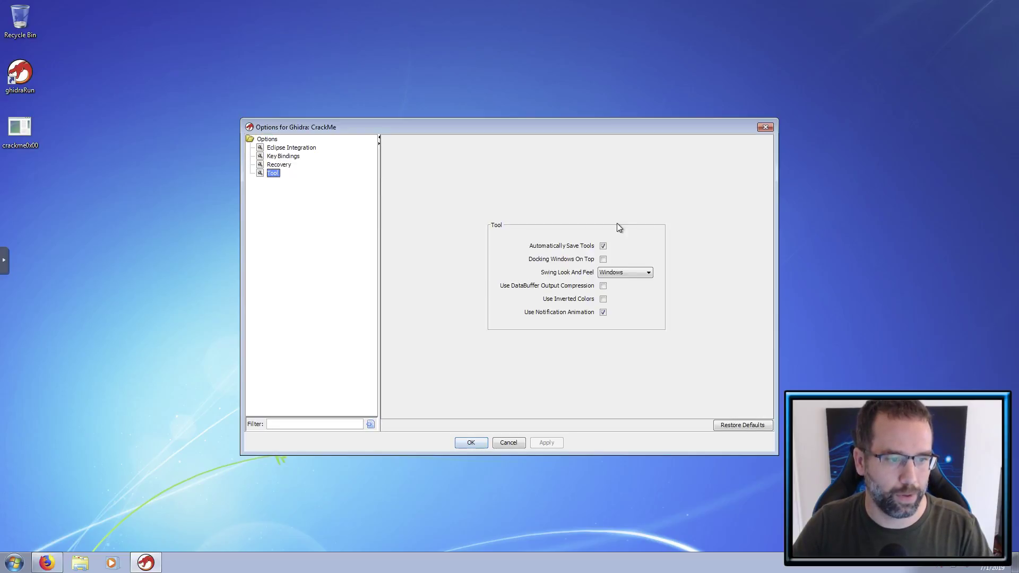
pyautogui.click(603, 300)
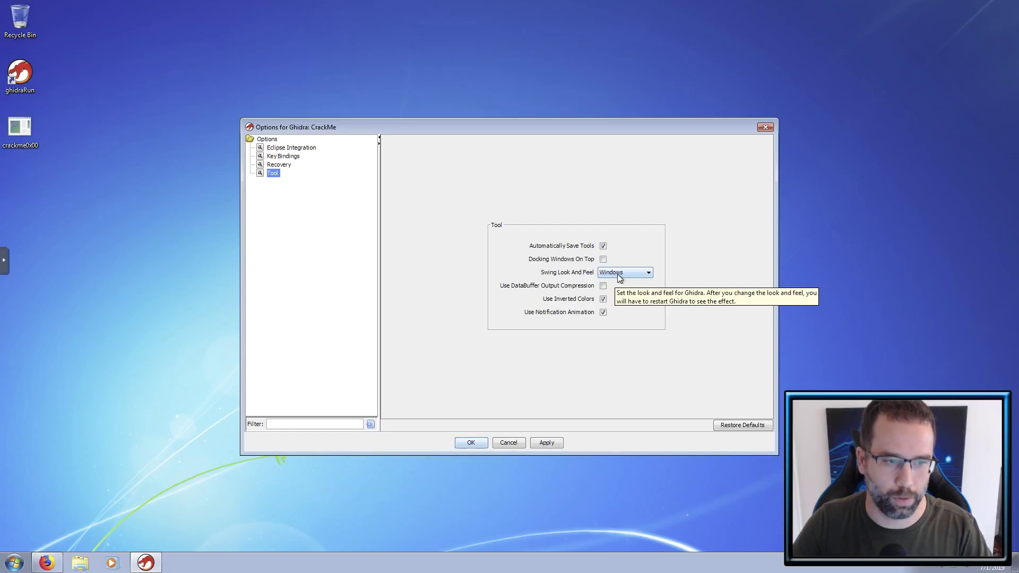
pyautogui.click(618, 278)
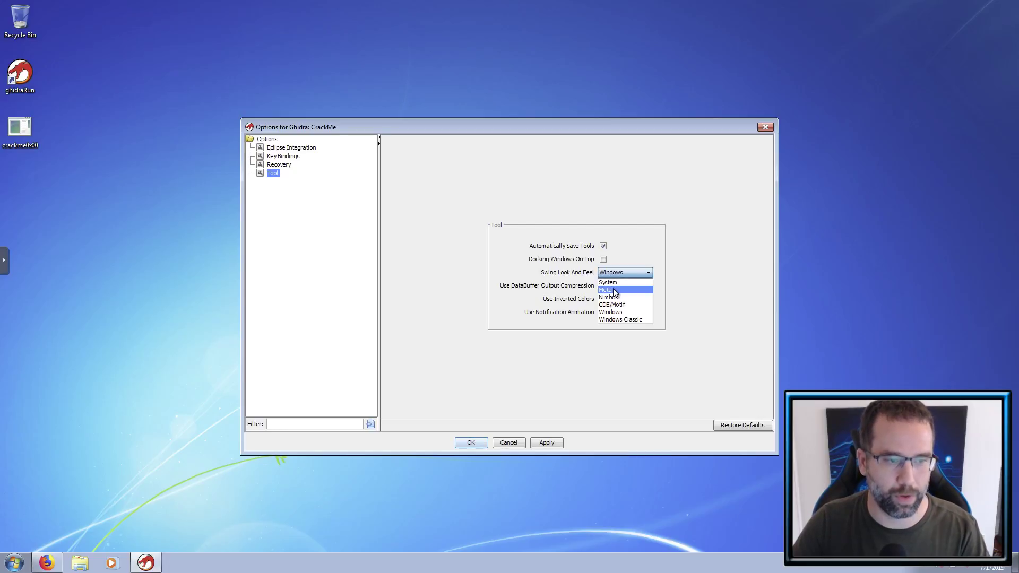
pyautogui.click(611, 318)
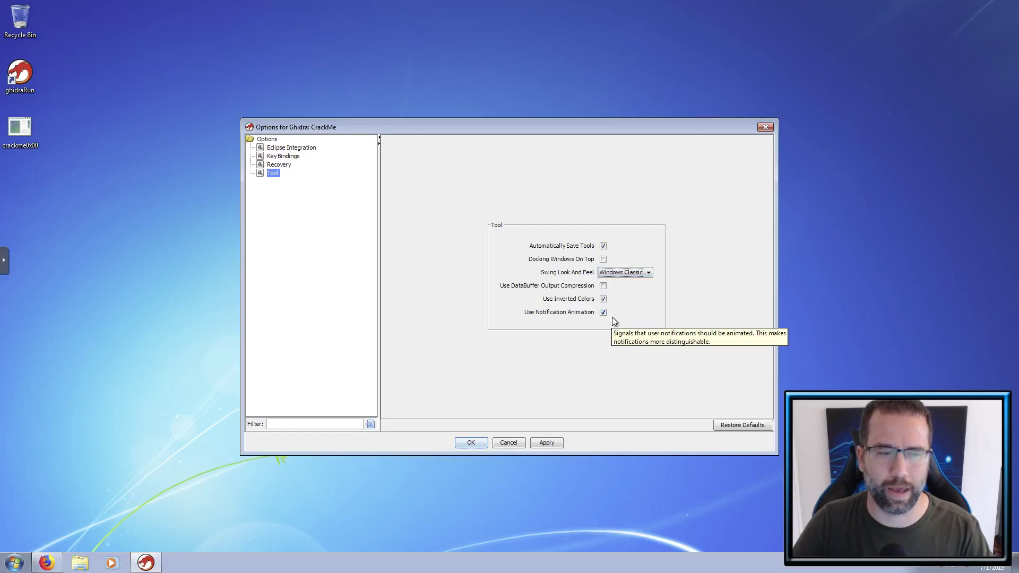
pyautogui.click(550, 444)
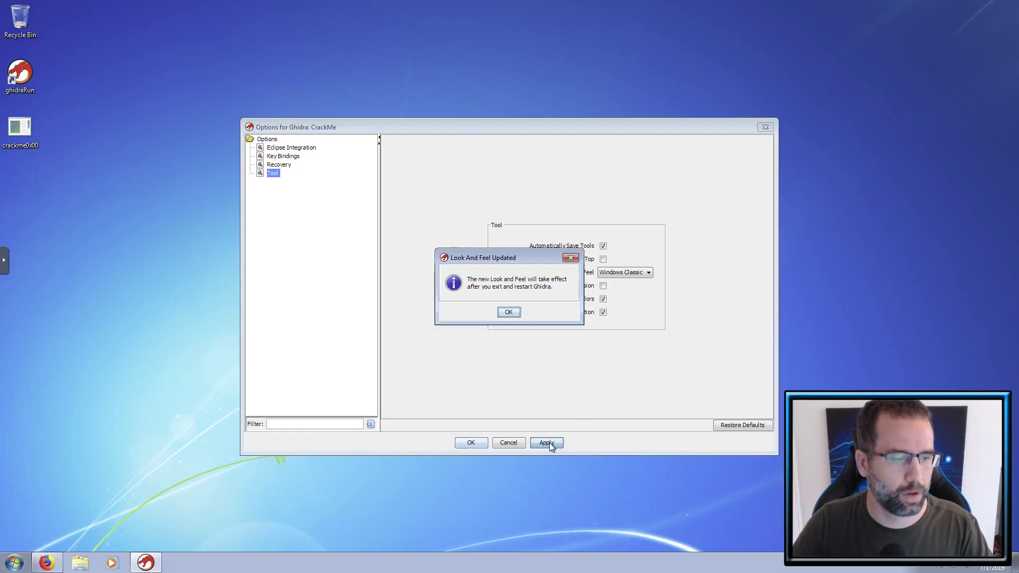
pyautogui.click(508, 314)
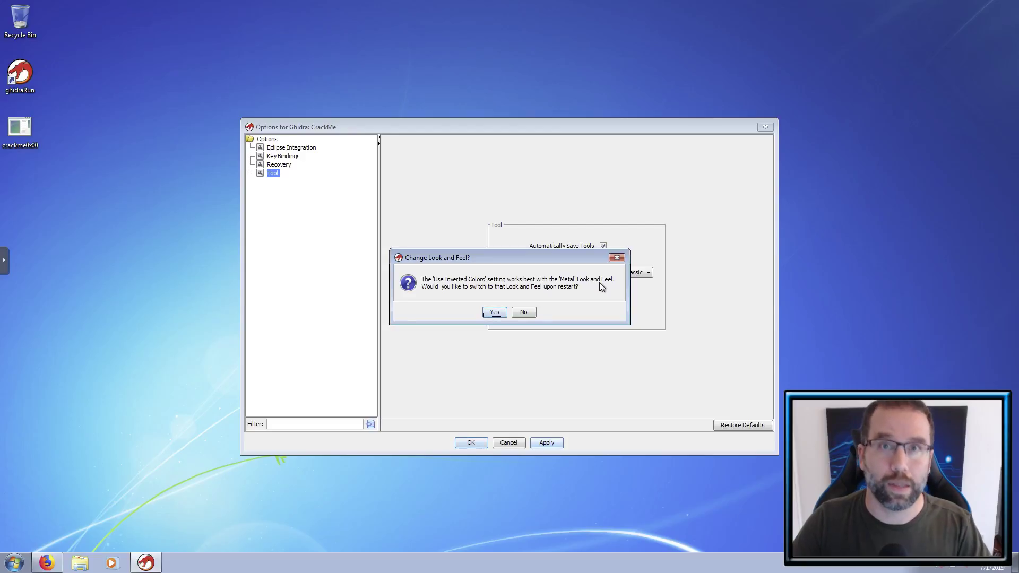
pyautogui.click(521, 314)
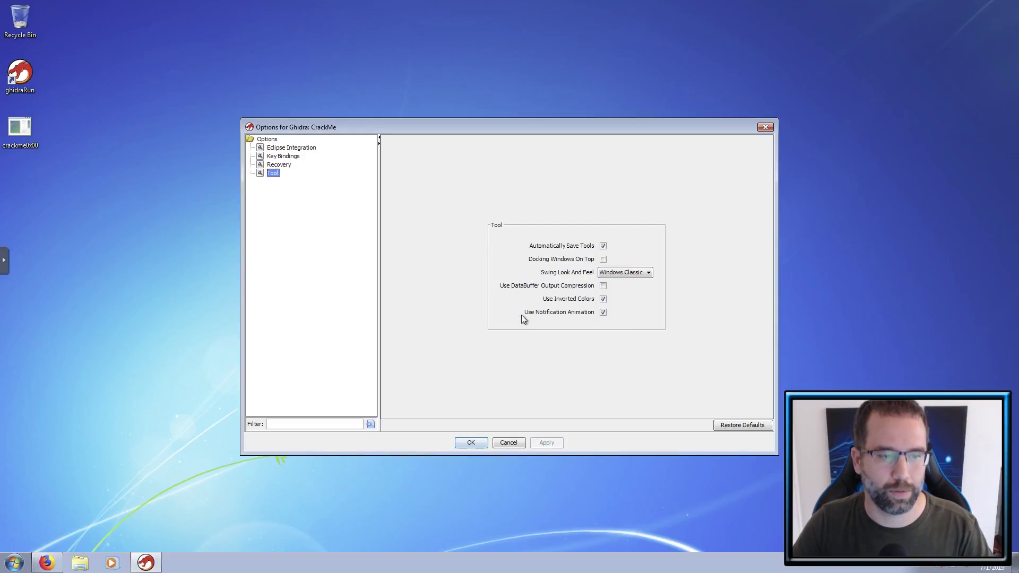
pyautogui.click(472, 443)
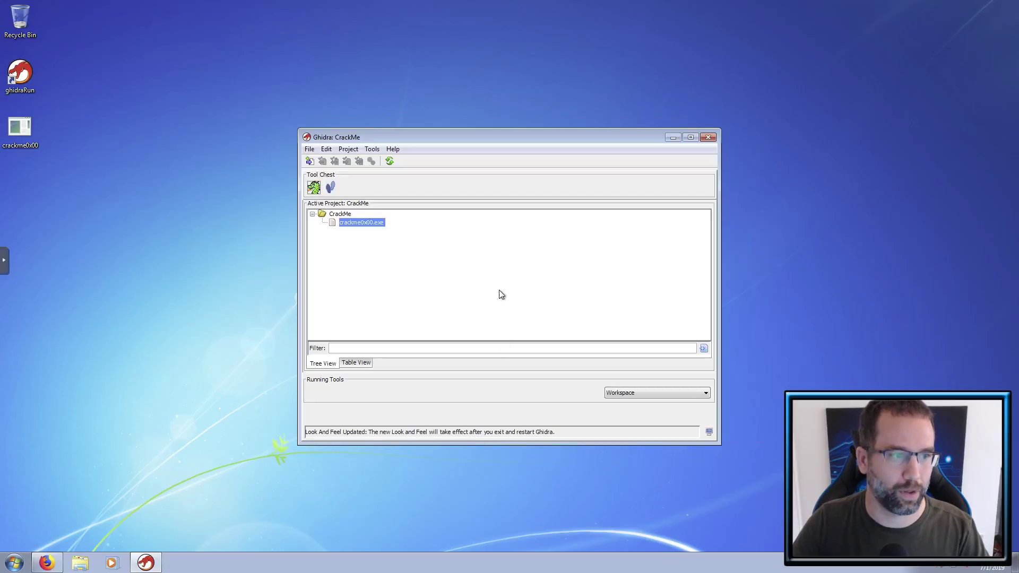
# - Restart Ghidra via ghidraRun and reopen crackme0x00.exe in the CodeBrowser
pyautogui.click(708, 139)
pyautogui.doubleClick(27, 79)
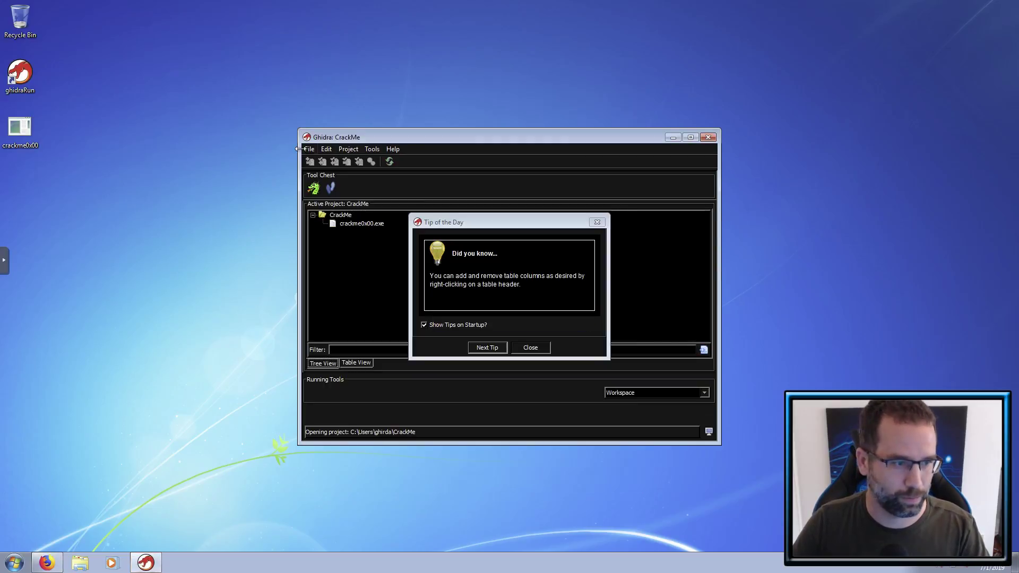
pyautogui.click(536, 352)
pyautogui.doubleClick(358, 225)
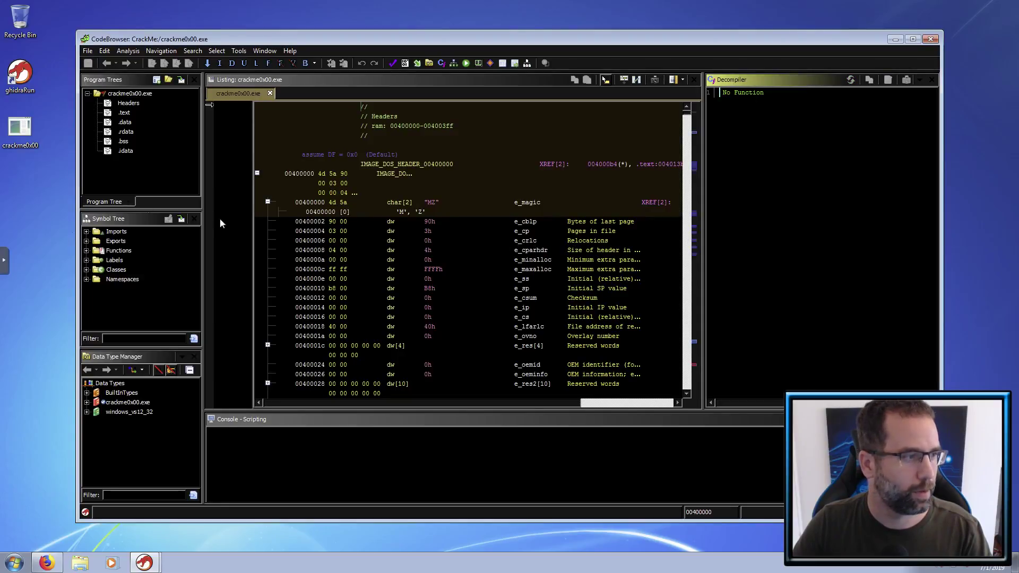
# - Expand Functions > _main in the Symbol Tree and open _main in the dark-themed Decompiler
pyautogui.click(86, 250)
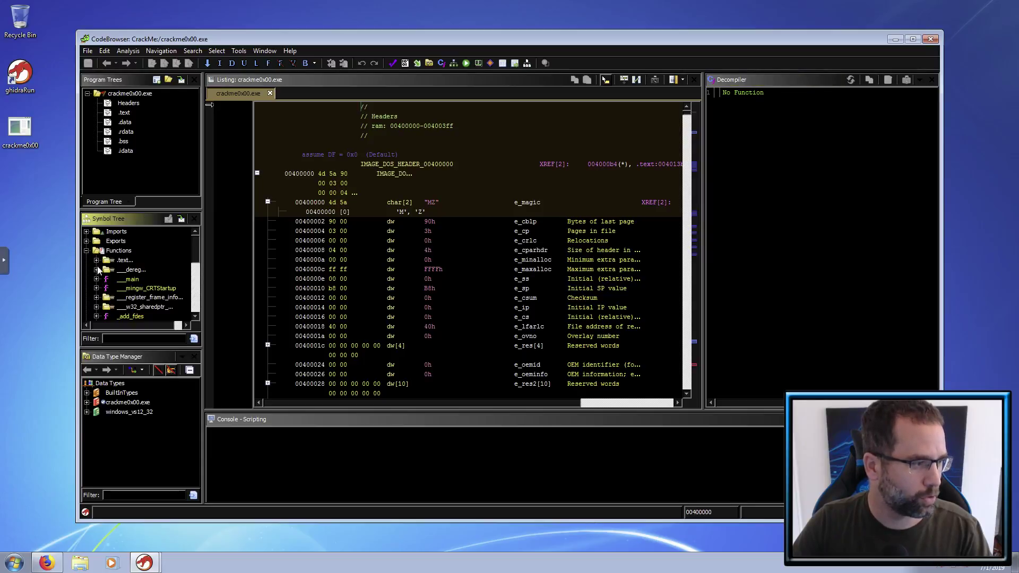
pyautogui.scroll(-5, 106, 281)
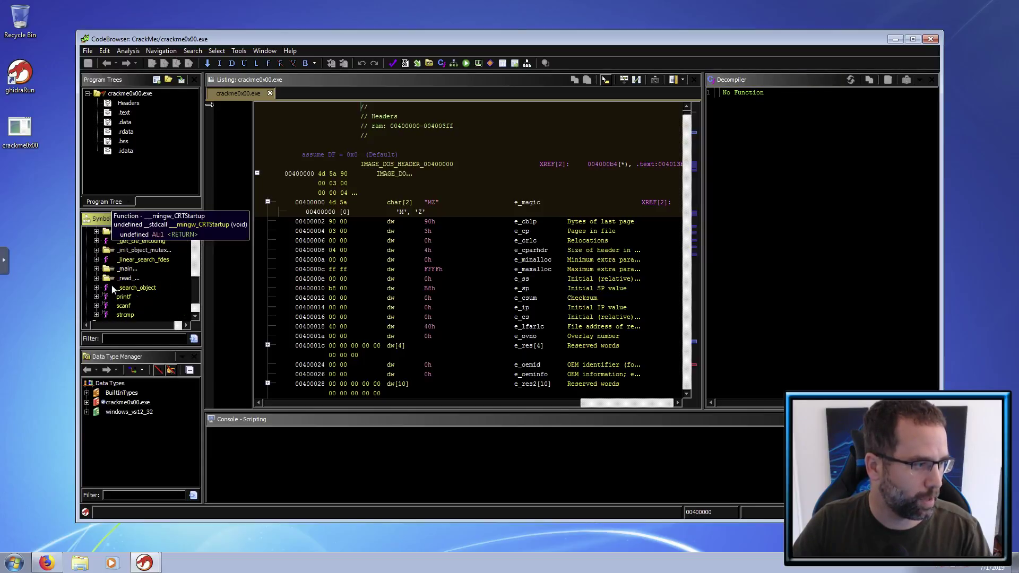
pyautogui.click(96, 269)
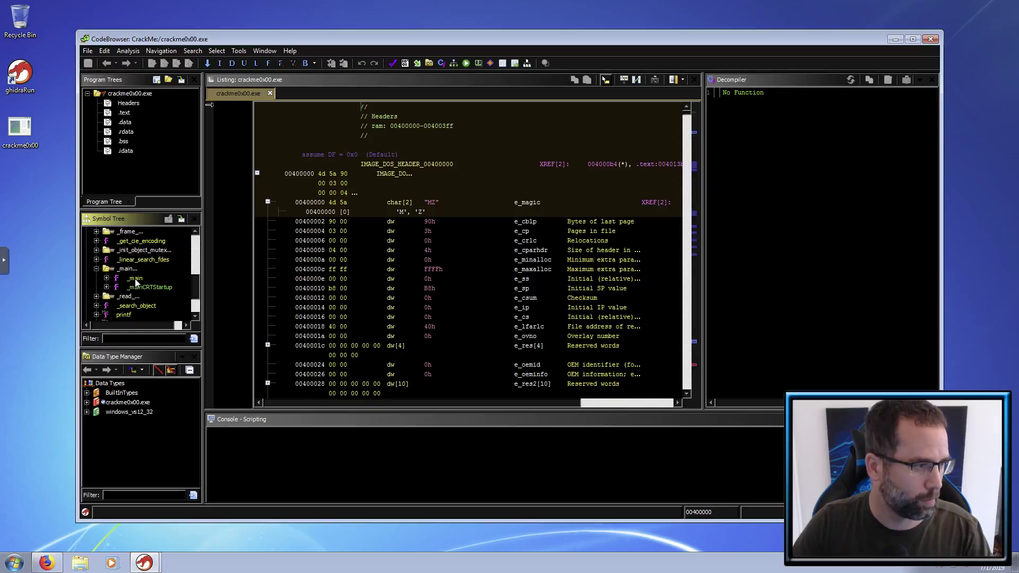
pyautogui.click(134, 279)
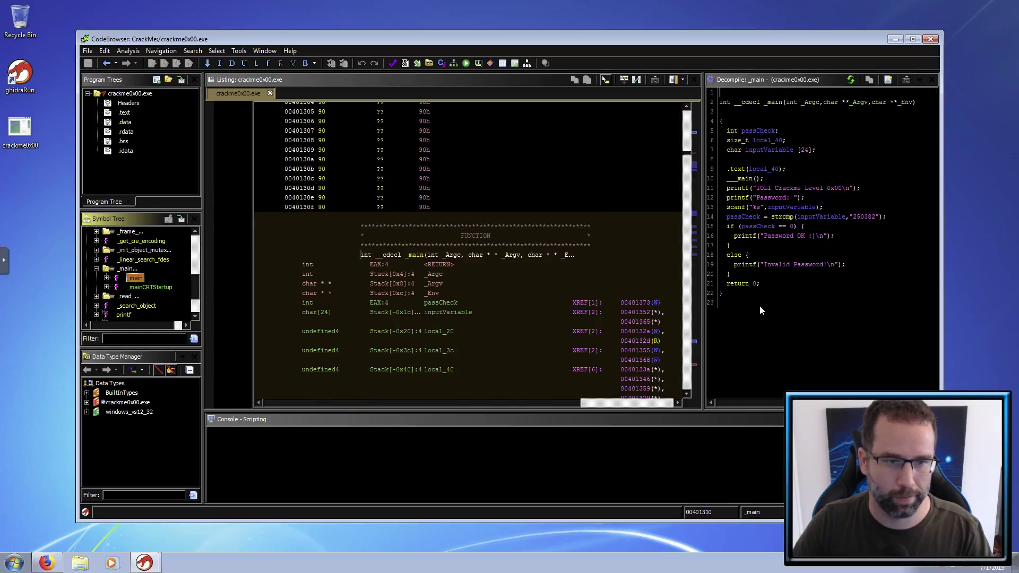
pyautogui.hscroll(5, 810, 247)
pyautogui.hscroll(-5, 811, 248)
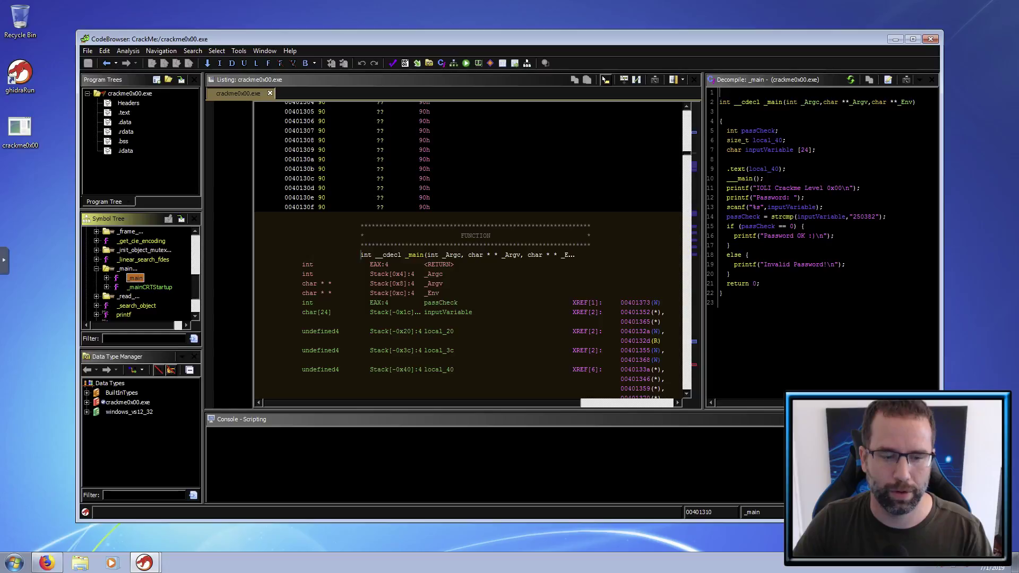
pyautogui.hscroll(5, 810, 247)
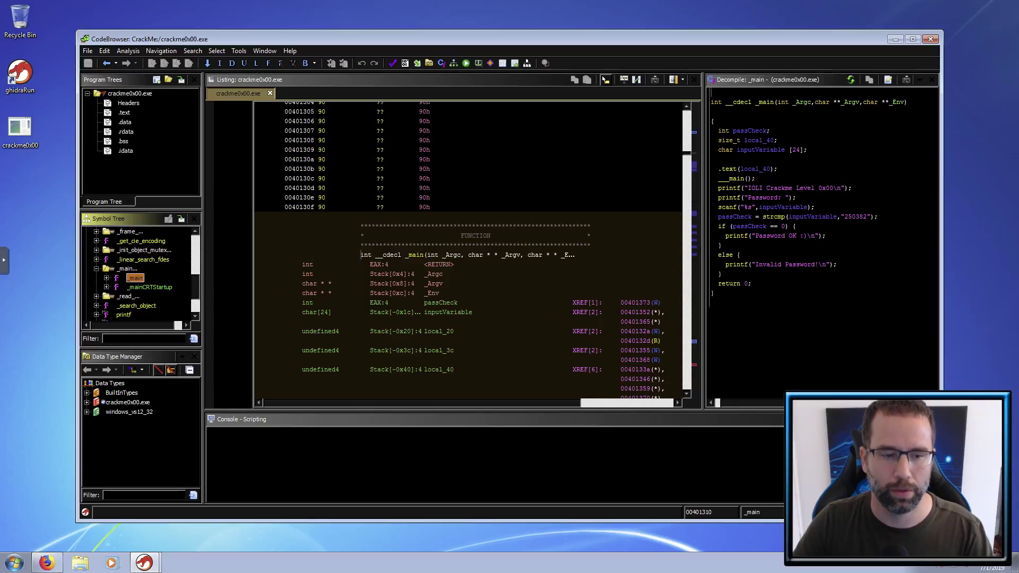
pyautogui.hscroll(-5, 811, 248)
pyautogui.hscroll(5, 778, 402)
pyautogui.hscroll(-5, 778, 402)
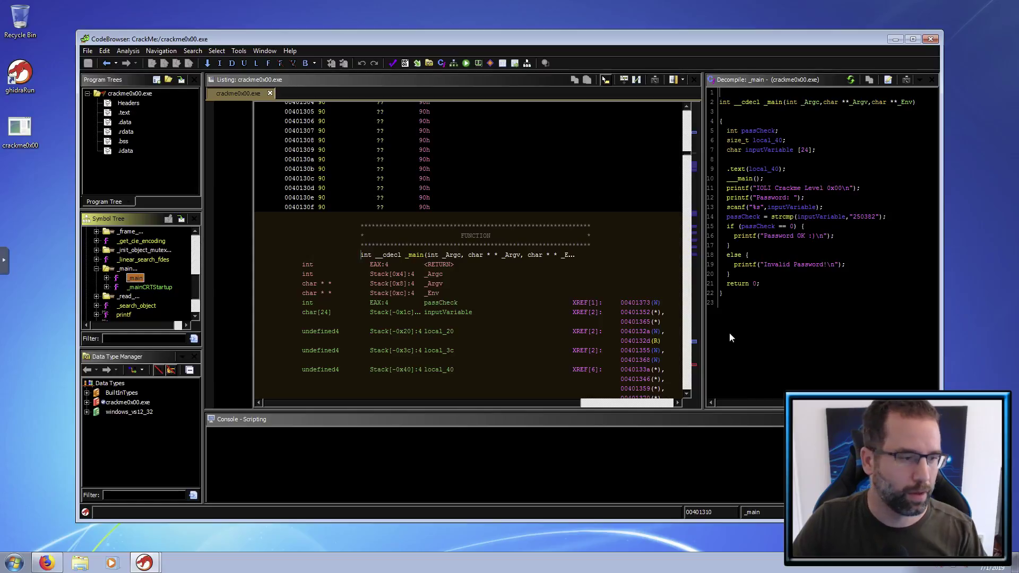